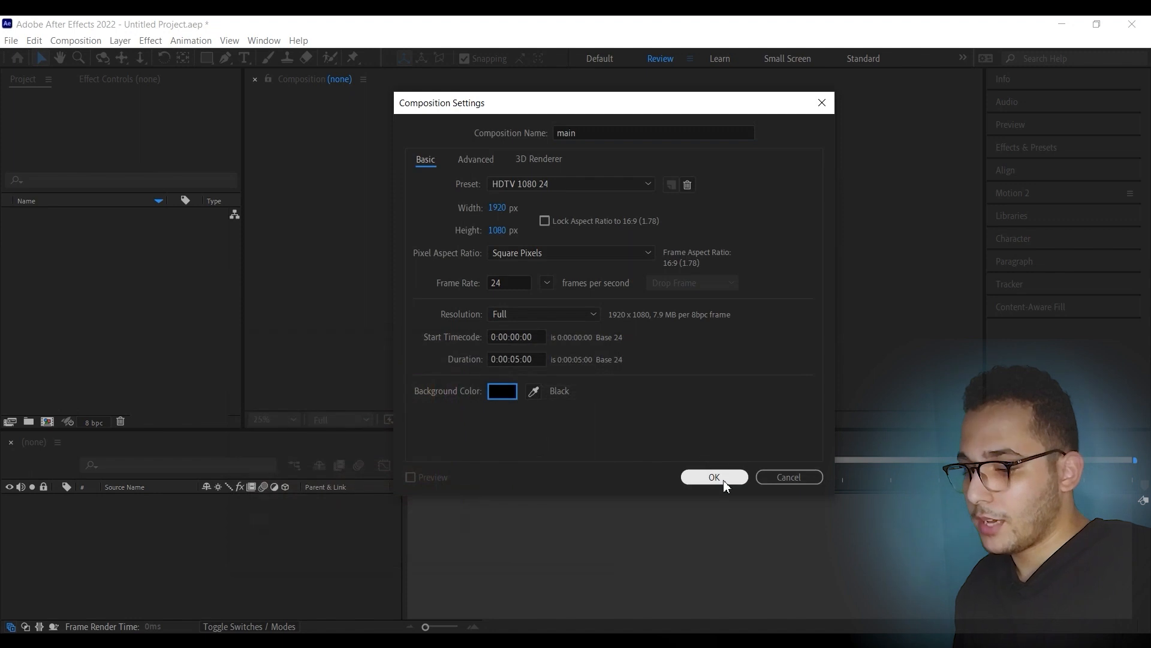
Create the 1920 × 1080, 24 fps, 5-second composition "main" and draw a small white square near its centre
{"action": "left_click", "coordinate": [723, 480]}
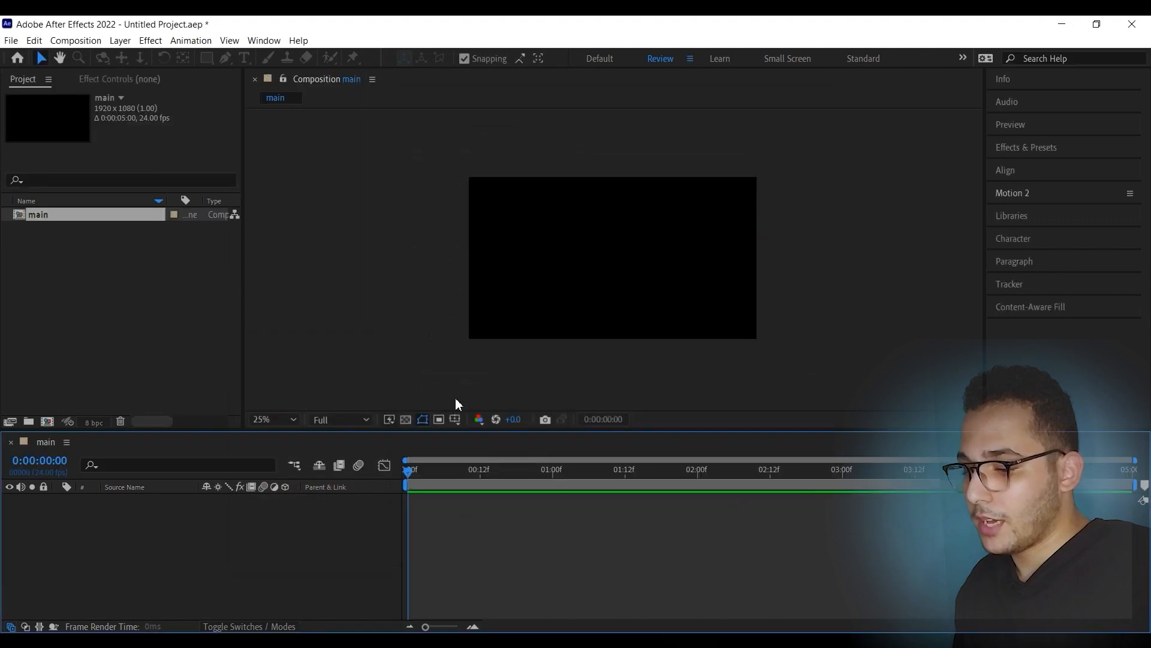
{"action": "left_click", "coordinate": [207, 58]}
{"action": "left_click_drag", "start_coordinate": [591, 230], "coordinate": [622, 259]}
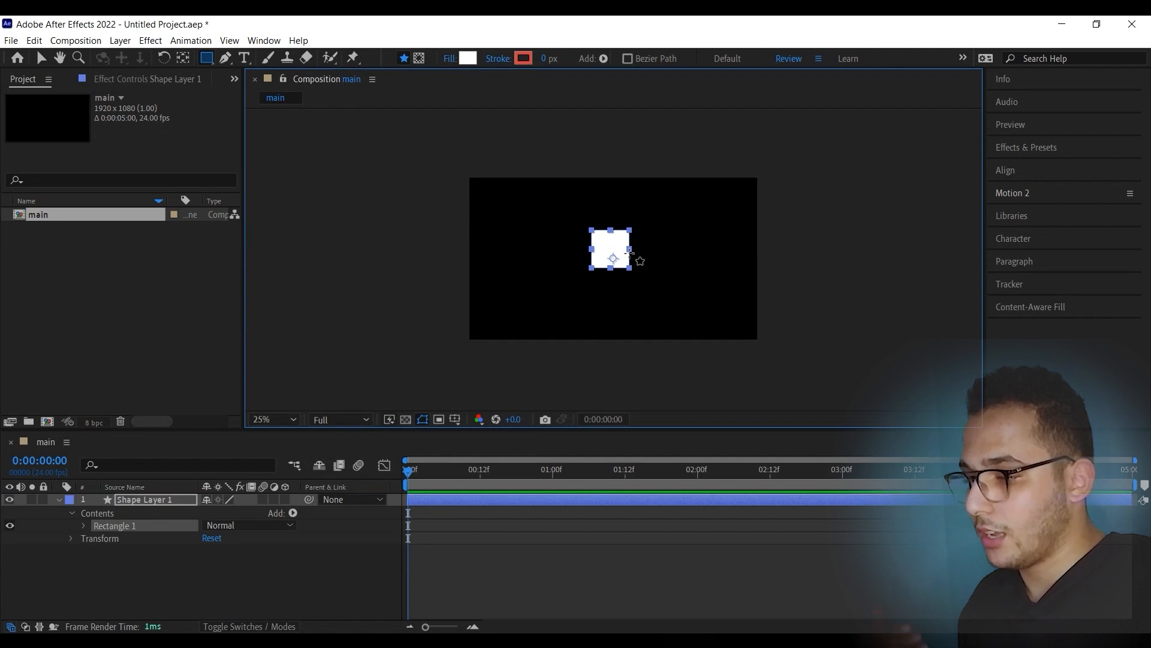
{"action": "key", "text": "v"}
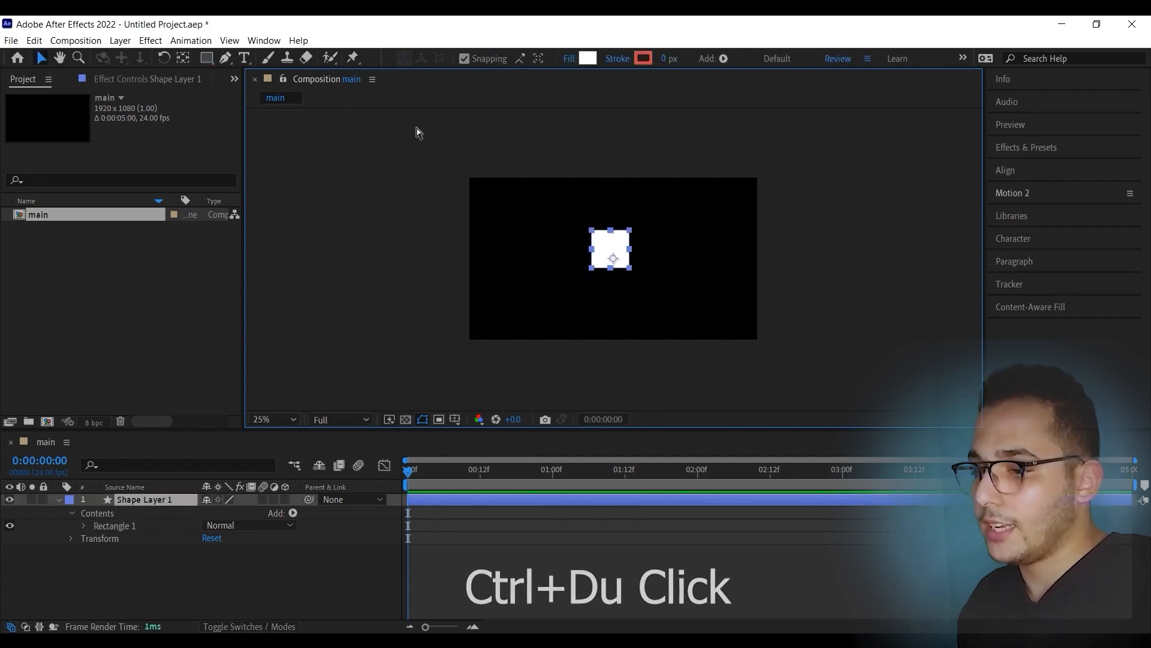
Centre the square's anchor point and align the layer horizontally and vertically to the middle of the composition
{"action": "left_click", "coordinate": [185, 60]}
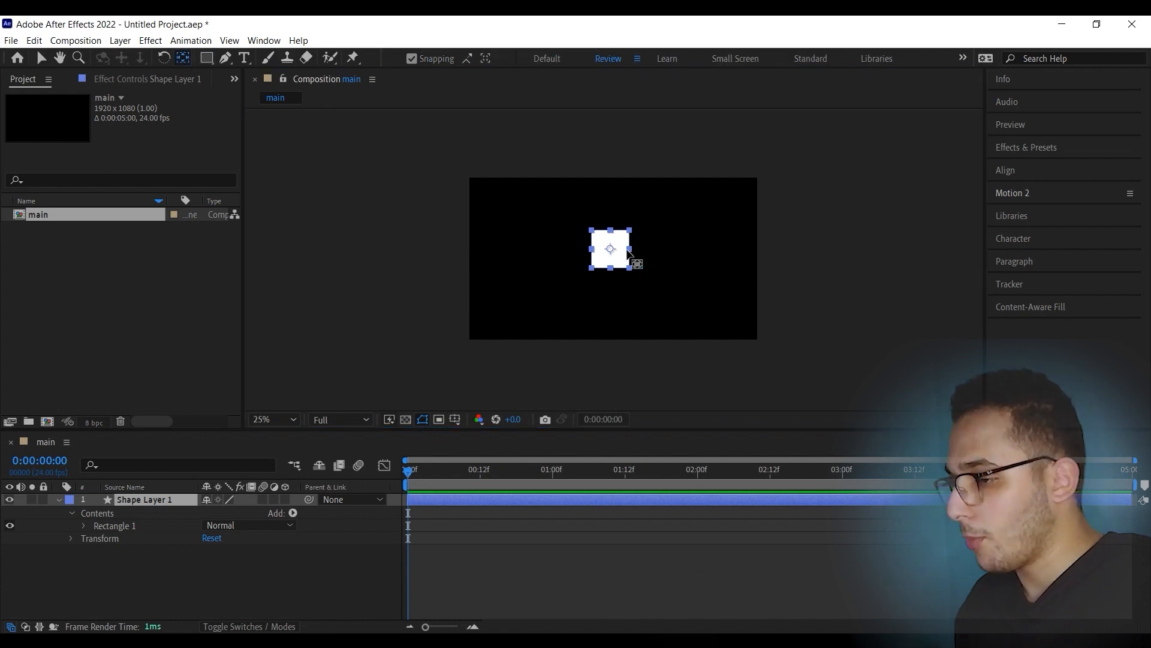
{"action": "key", "text": "v"}
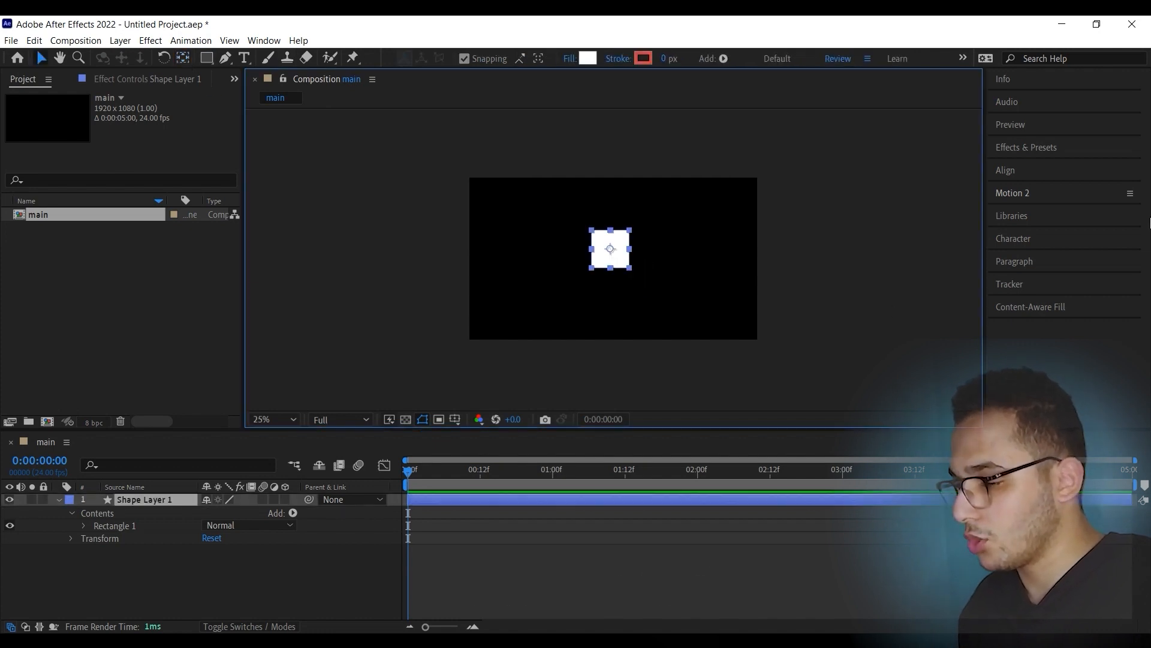
{"action": "left_click", "coordinate": [1005, 170]}
{"action": "left_click", "coordinate": [1026, 207]}
{"action": "left_click", "coordinate": [1103, 208]}
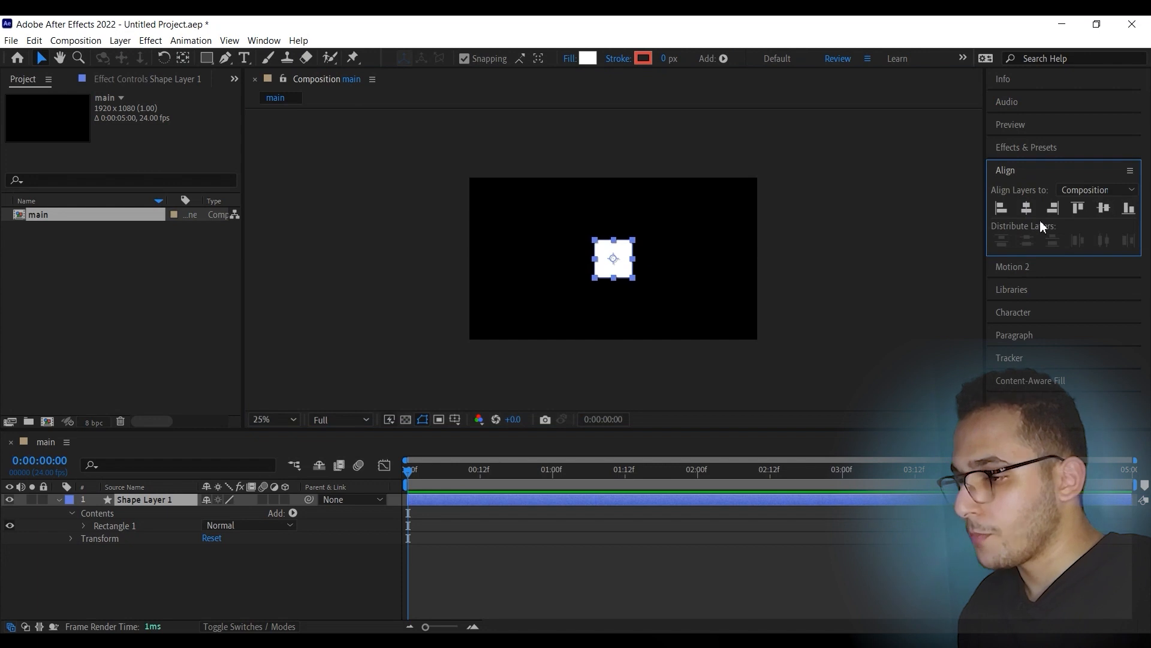
{"action": "left_click", "coordinate": [59, 499]}
{"action": "left_click", "coordinate": [59, 499]}
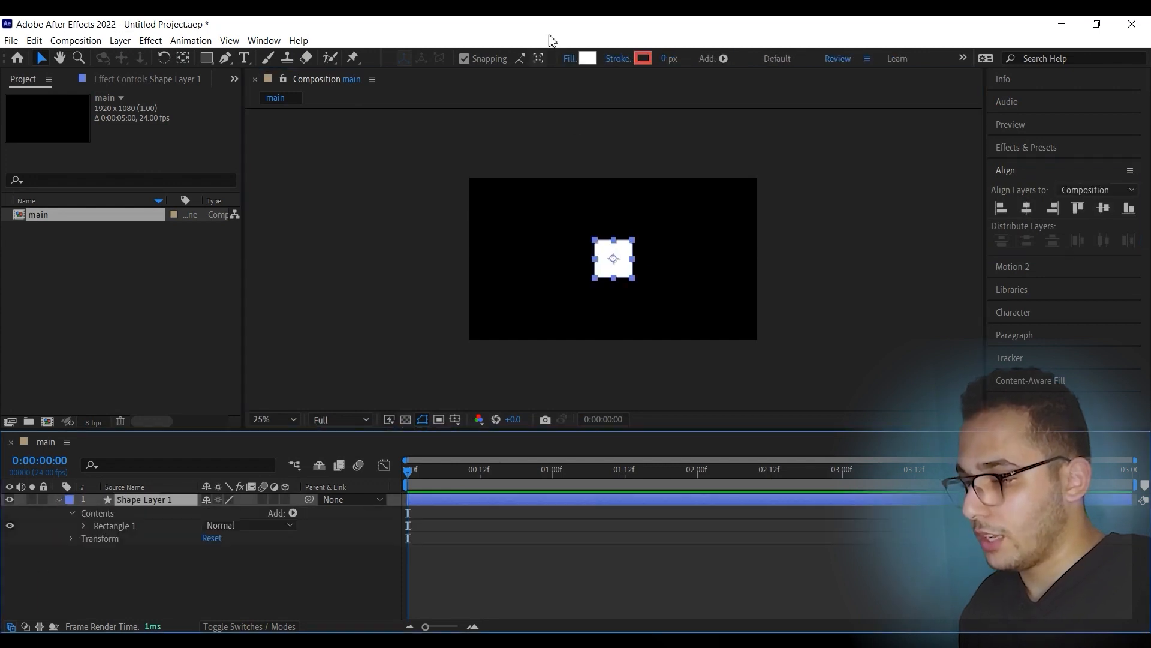
Set the square's fill color to orange
{"action": "left_click", "coordinate": [588, 58]}
{"action": "left_click", "coordinate": [455, 533]}
{"action": "left_click", "coordinate": [429, 370]}
{"action": "left_click", "coordinate": [571, 367]}
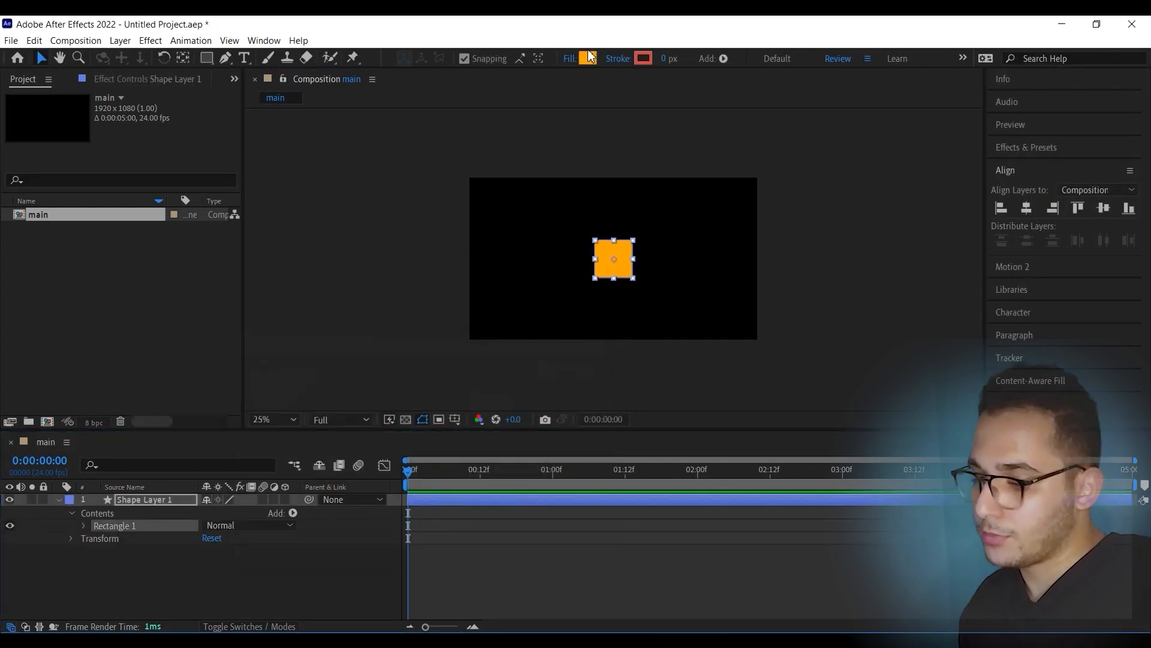
Set the square's fill color to blue (1781FF)
{"action": "left_click", "coordinate": [588, 58]}
{"action": "left_click", "coordinate": [455, 435]}
{"action": "left_click", "coordinate": [427, 370]}
{"action": "left_click", "coordinate": [571, 367]}
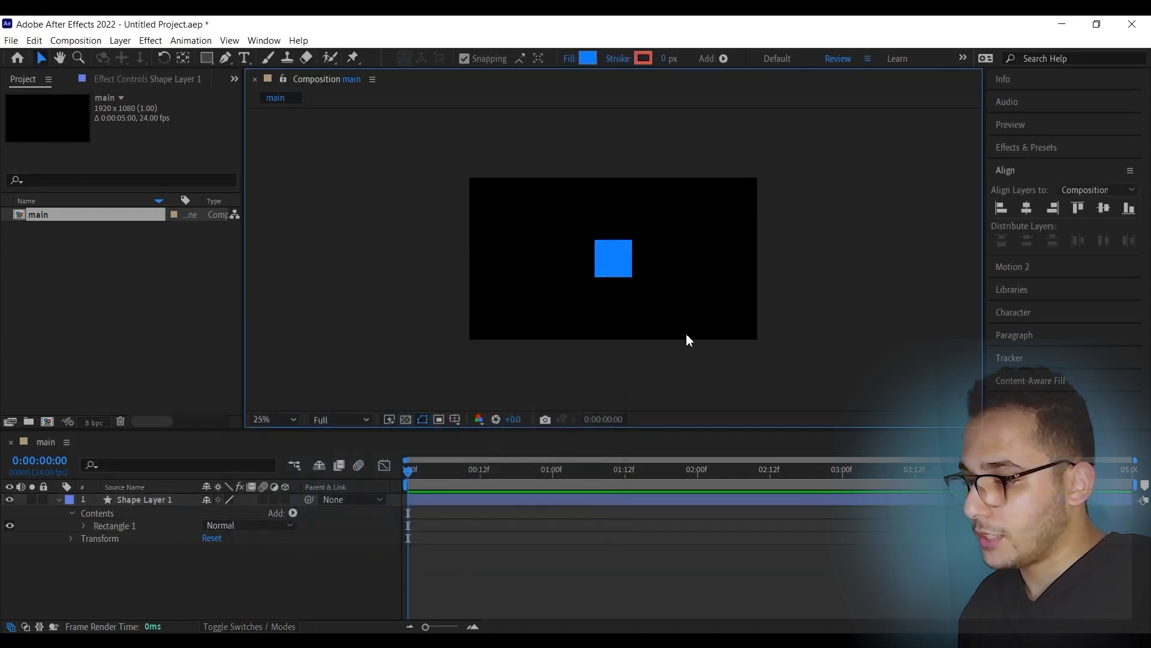
Duplicate Rectangle 1 inside the shape layer and narrow the copy to a thin full-height strip in the square's centre
{"action": "key", "text": "."}
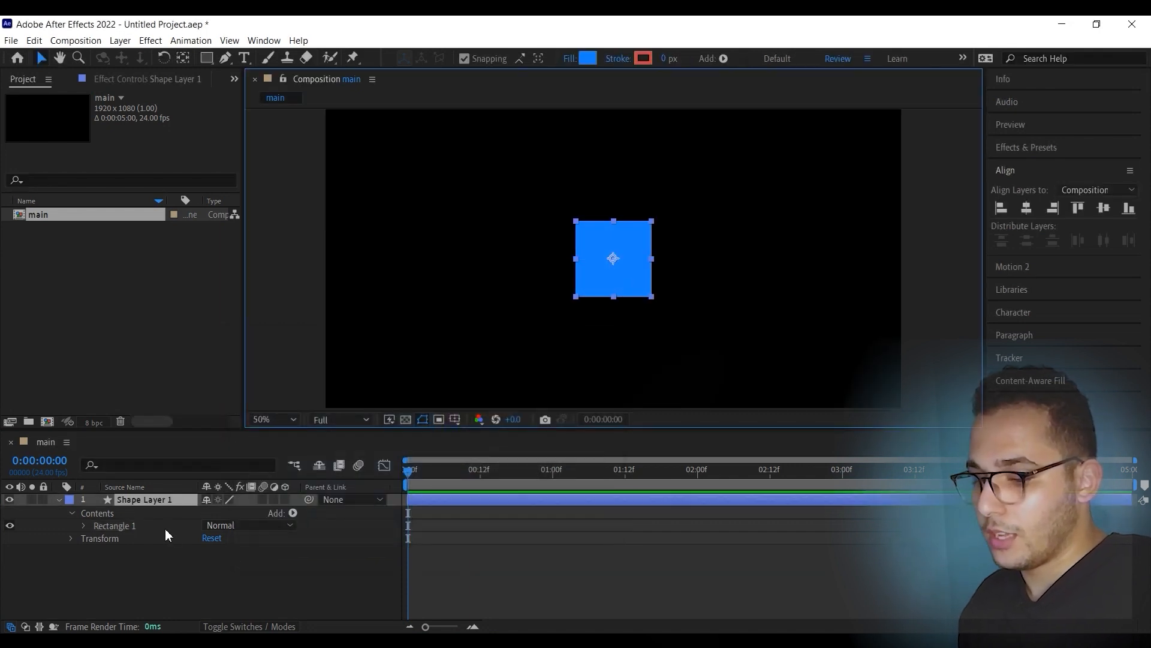
{"action": "left_click", "coordinate": [99, 526]}
{"action": "key", "text": "ctrl+d"}
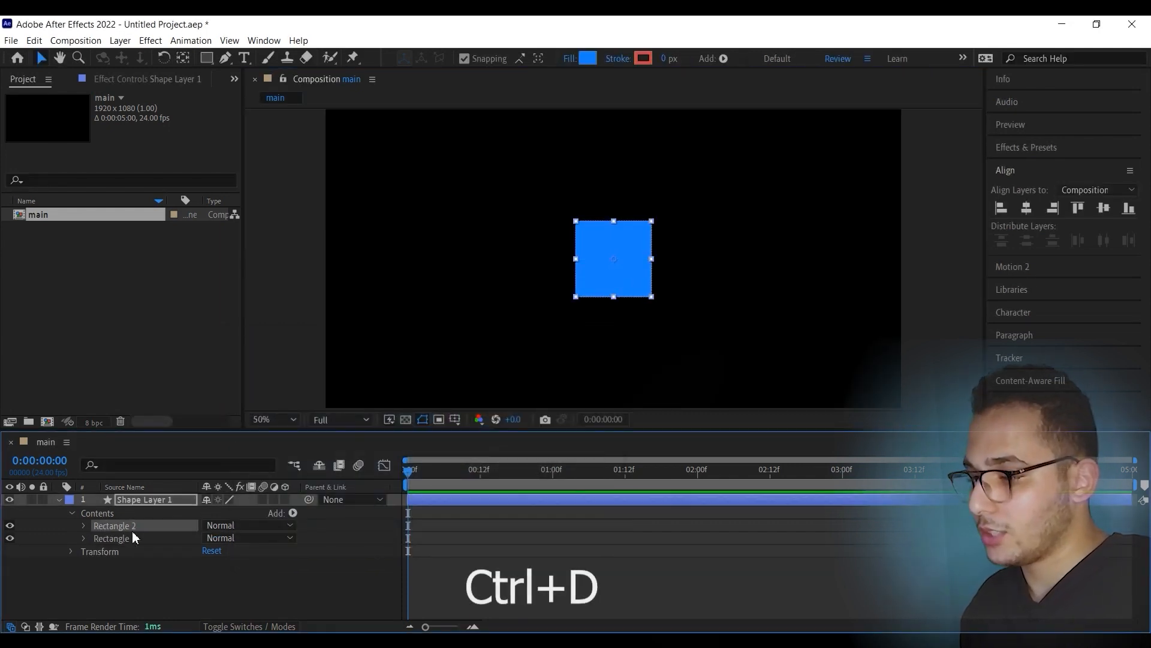
{"action": "left_click_drag", "start_coordinate": [652, 259], "coordinate": [618, 253]}
Set the narrow strip's fill color to yellow
{"action": "left_click", "coordinate": [588, 58]}
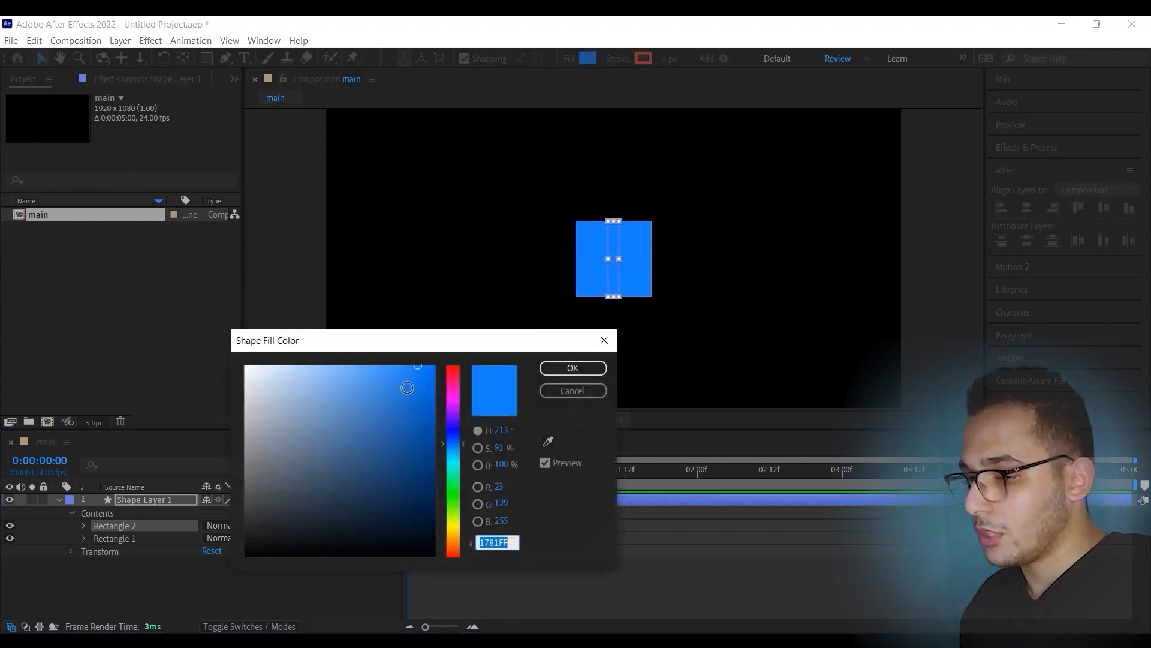
{"action": "left_click_drag", "start_coordinate": [454, 486], "coordinate": [454, 533]}
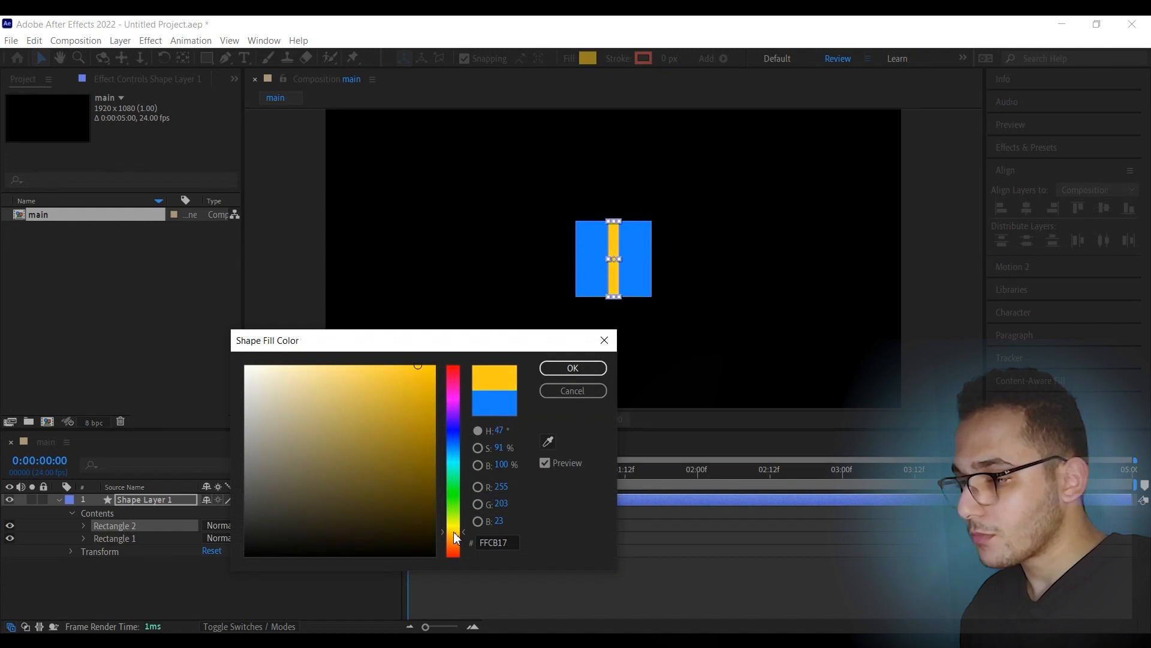
{"action": "left_click", "coordinate": [558, 368]}
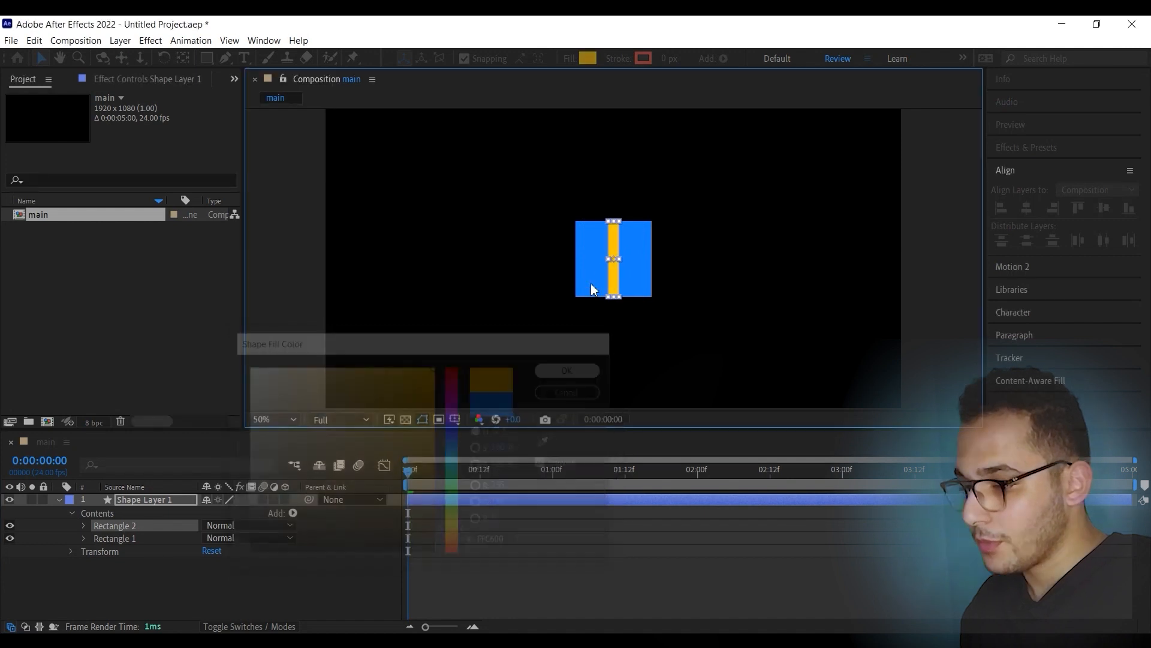
Move the yellow strip close to the square's right edge and duplicate it four times
{"action": "scroll", "coordinate": [619, 264], "scroll_direction": "up", "scroll_amount": 4}
{"action": "scroll", "coordinate": [628, 259], "scroll_direction": "down", "scroll_amount": 2}
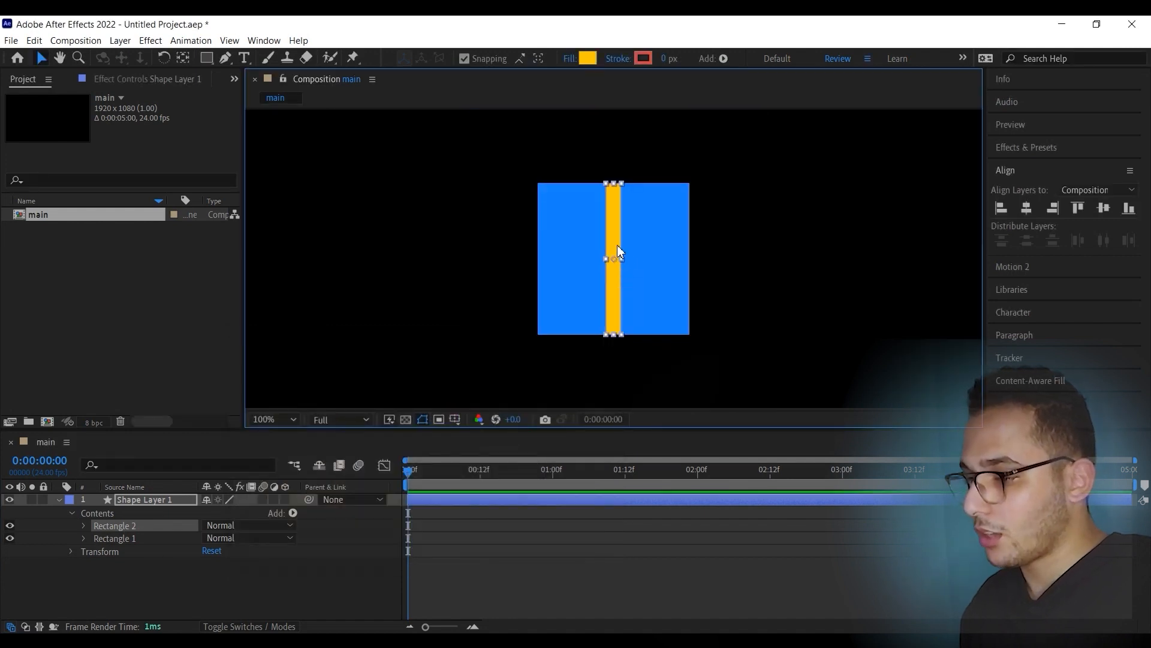
{"action": "left_click_drag", "start_coordinate": [617, 246], "coordinate": [670, 242]}
{"action": "key", "text": "ctrl+d"}
{"action": "key", "text": "ctrl+d"}
{"action": "key", "text": "ctrl+d"}
{"action": "key", "text": "ctrl+d"}
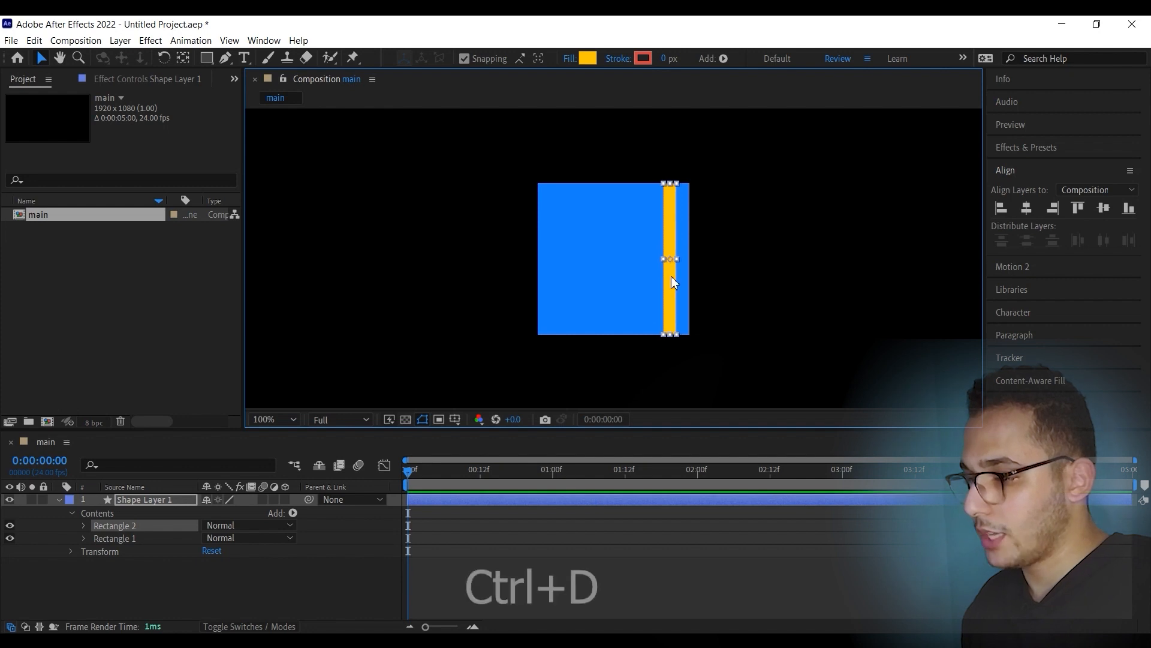
Spread the strip copies across the blue square as five vertical stripes and adjust the gaps between them
{"action": "left_click_drag", "start_coordinate": [671, 277], "coordinate": [610, 262]}
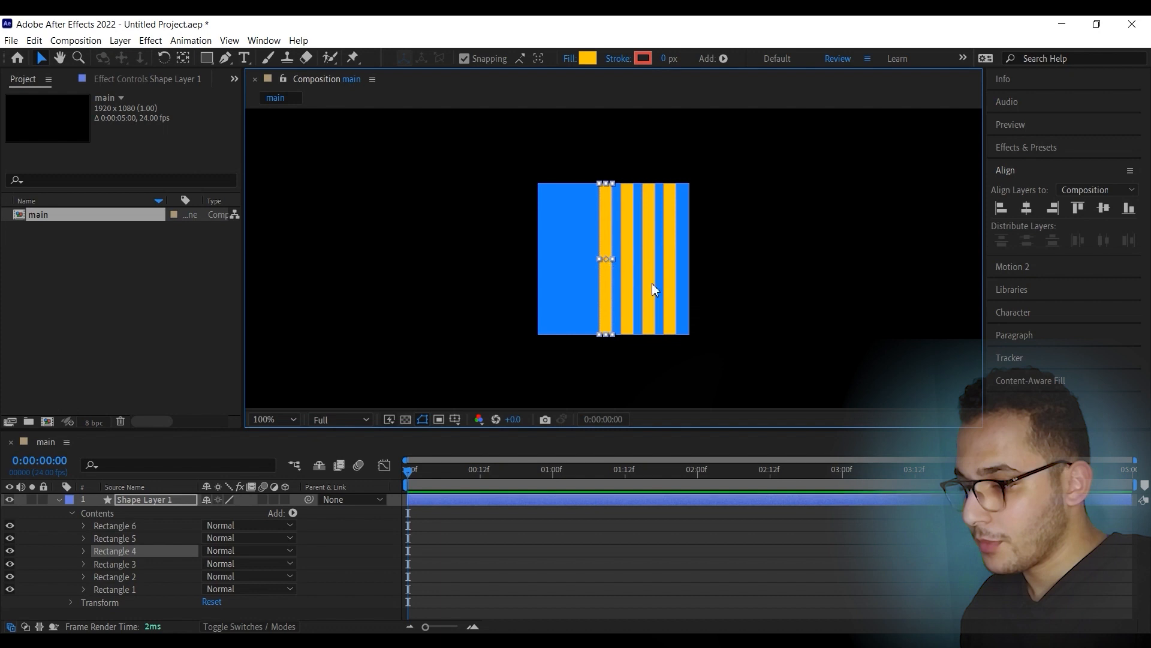
{"action": "left_click_drag", "start_coordinate": [667, 289], "coordinate": [582, 262]}
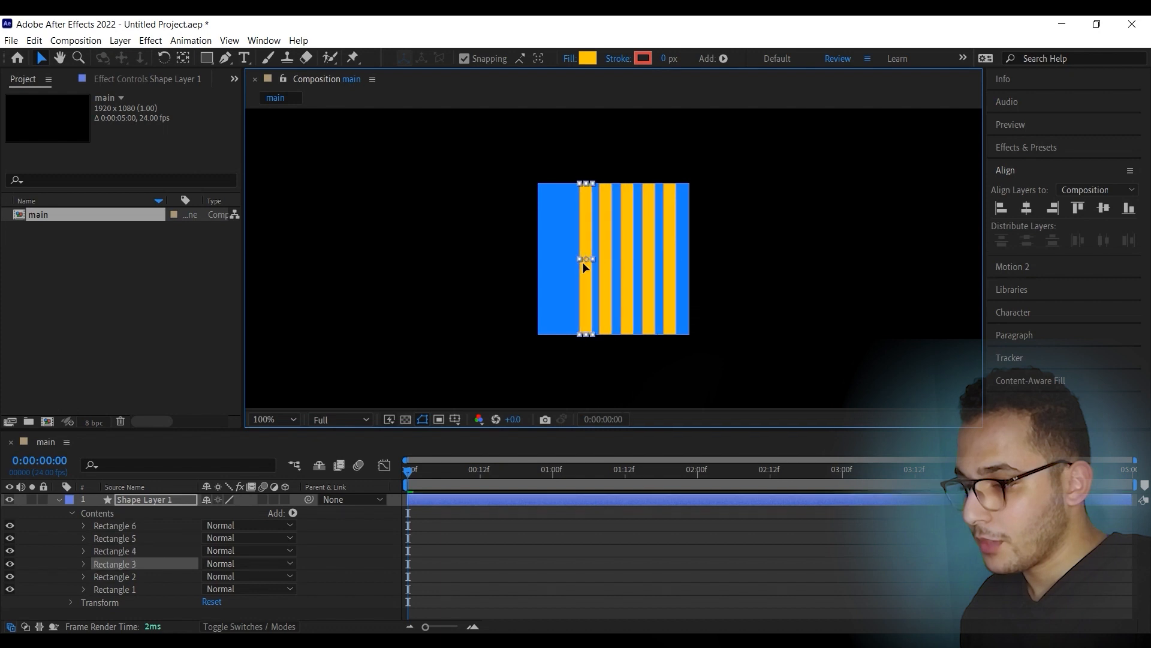
{"action": "left_click_drag", "start_coordinate": [674, 287], "coordinate": [568, 253]}
{"action": "mouse_move", "coordinate": [649, 266]}
{"action": "left_mouse_down"}
{"action": "mouse_move", "coordinate": [660, 267]}
{"action": "mouse_move", "coordinate": [637, 270]}
{"action": "left_mouse_up"}
{"action": "left_click_drag", "start_coordinate": [605, 264], "coordinate": [611, 257]}
{"action": "left_click", "coordinate": [637, 261]}
{"action": "left_click", "coordinate": [455, 333]}
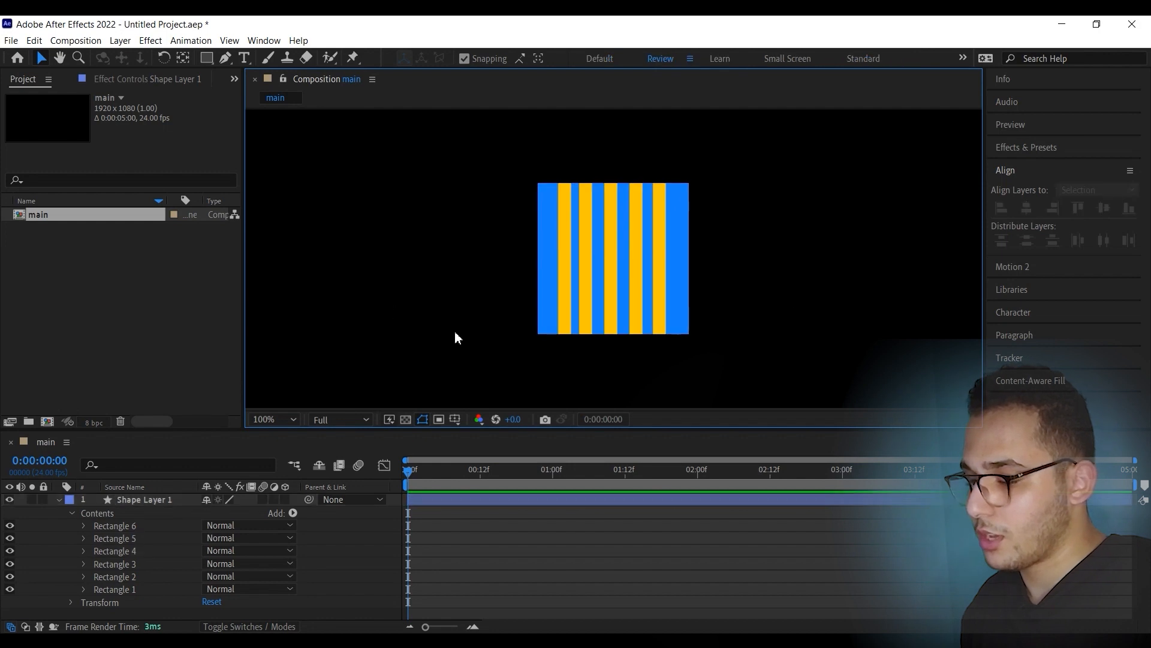
Collapse Shape Layer 1 and duplicate the striped square four times to get five layers
{"action": "left_click", "coordinate": [58, 500]}
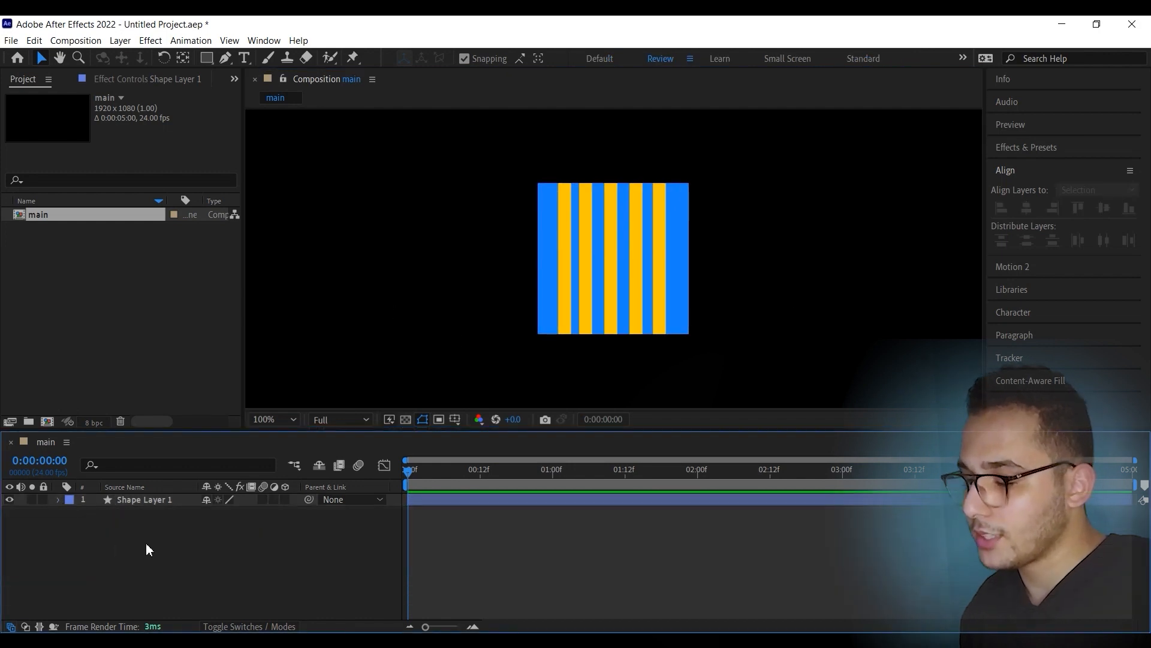
{"action": "left_click", "coordinate": [135, 501]}
{"action": "key", "text": "ctrl+d"}
{"action": "key", "text": "ctrl+d"}
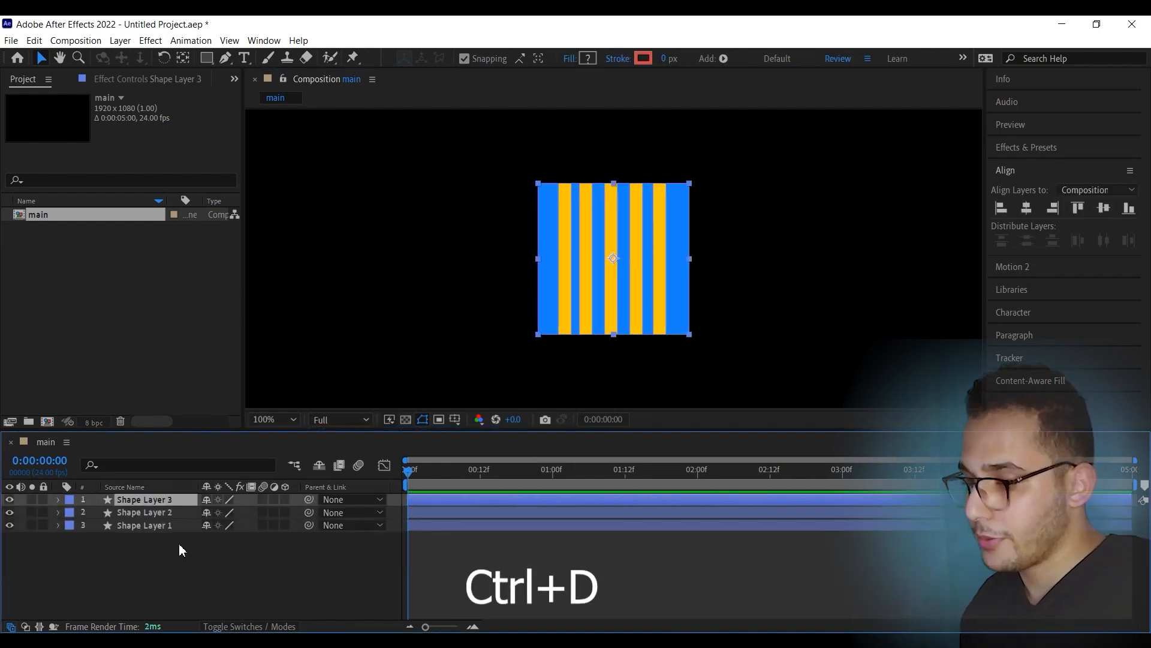
{"action": "key", "text": "ctrl+d"}
{"action": "key", "text": "ctrl+d"}
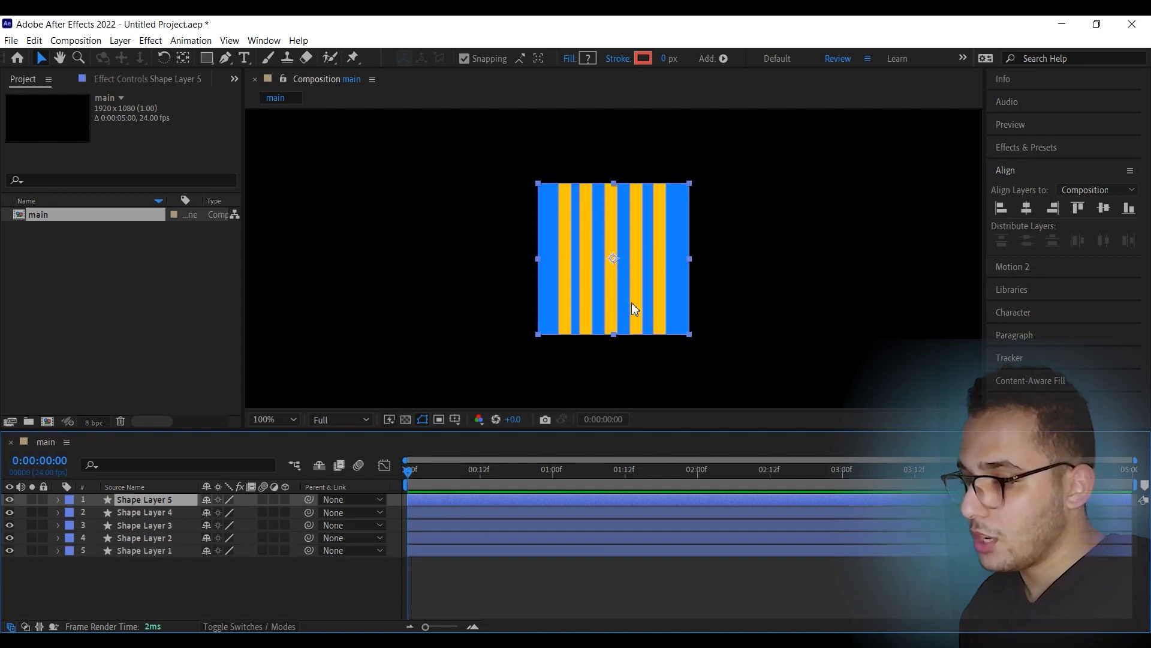
{"action": "left_click", "coordinate": [483, 178]}
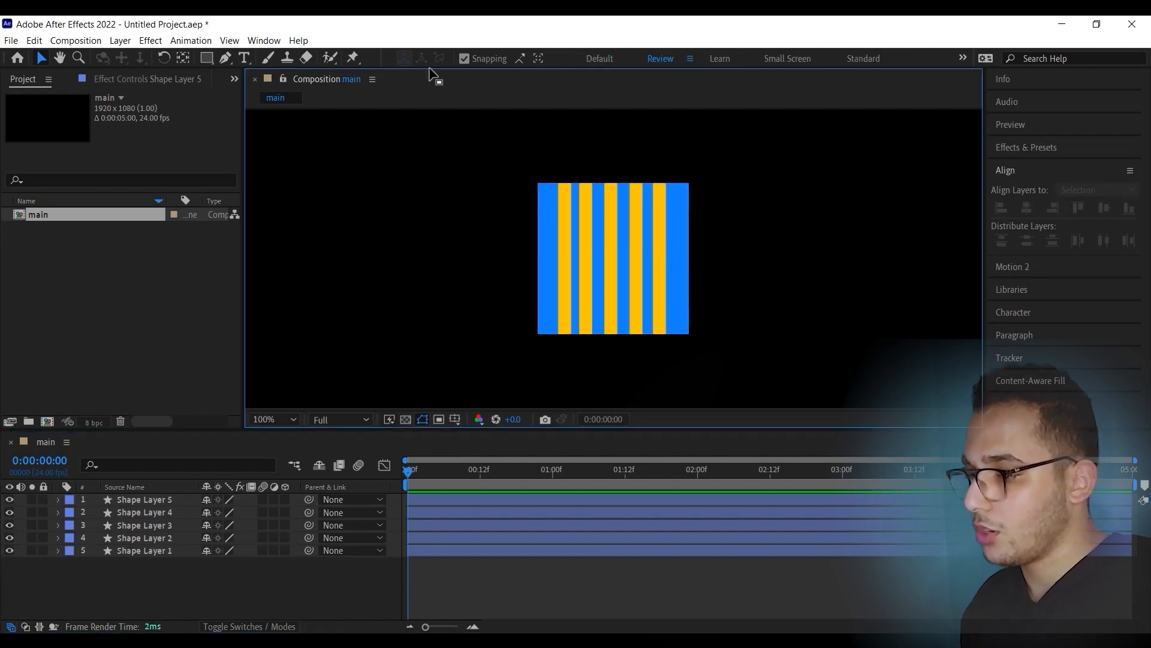
Move Shape Layer 5 to the right of the centre square and Shape Layer 4 to its left, with edges touching
{"action": "mouse_move", "coordinate": [633, 286]}
{"action": "left_mouse_down"}
{"action": "mouse_move", "coordinate": [793, 282]}
{"action": "mouse_move", "coordinate": [718, 258]}
{"action": "left_mouse_up"}
{"action": "key", "text": "period"}
{"action": "left_click", "coordinate": [579, 254]}
{"action": "left_click_drag", "start_coordinate": [535, 256], "coordinate": [280, 250]}
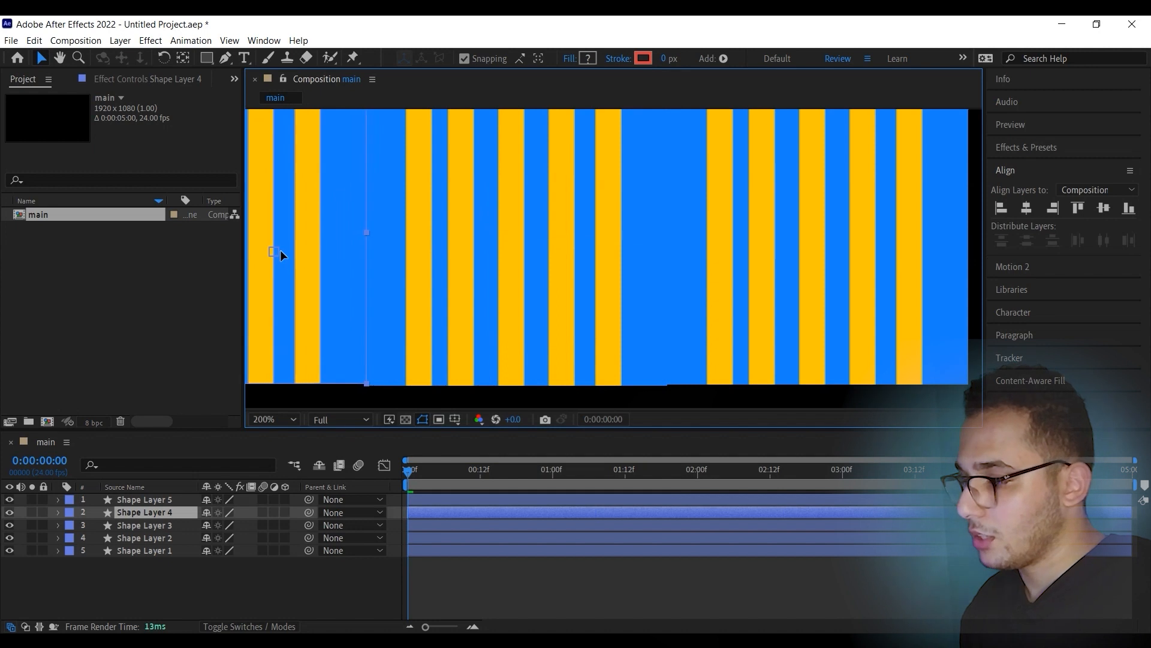
Align the side squares vertically to the composition's centre so the three squares form a straight row
{"action": "left_click", "coordinate": [466, 267]}
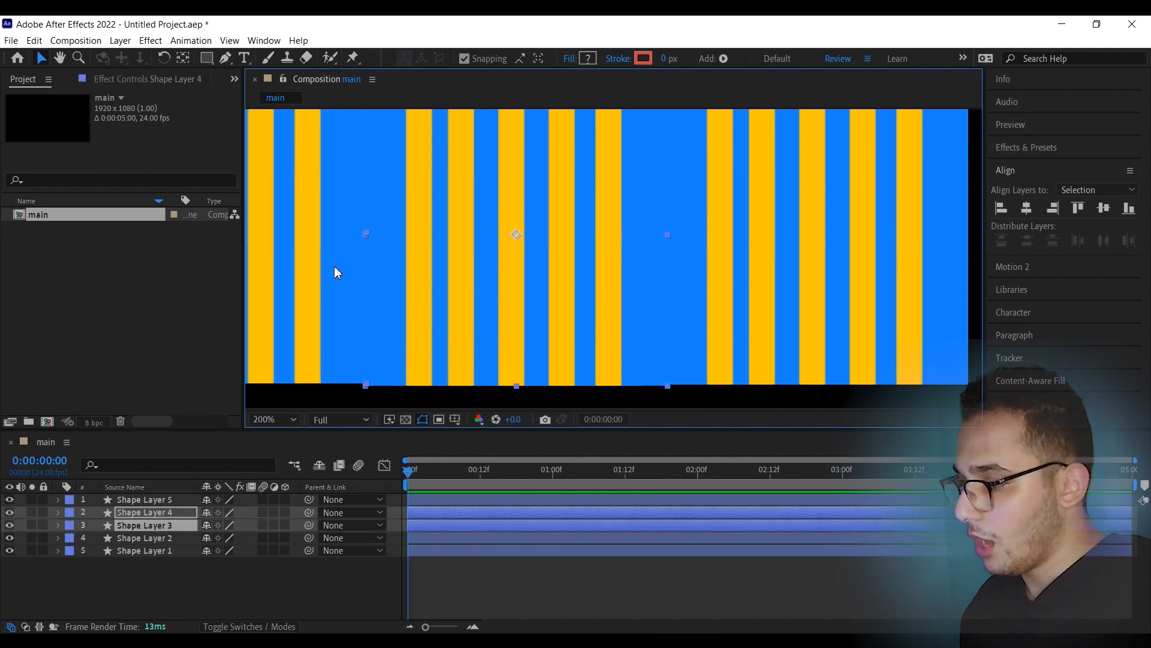
{"action": "left_click", "coordinate": [790, 306]}
{"action": "left_click", "coordinate": [1104, 208]}
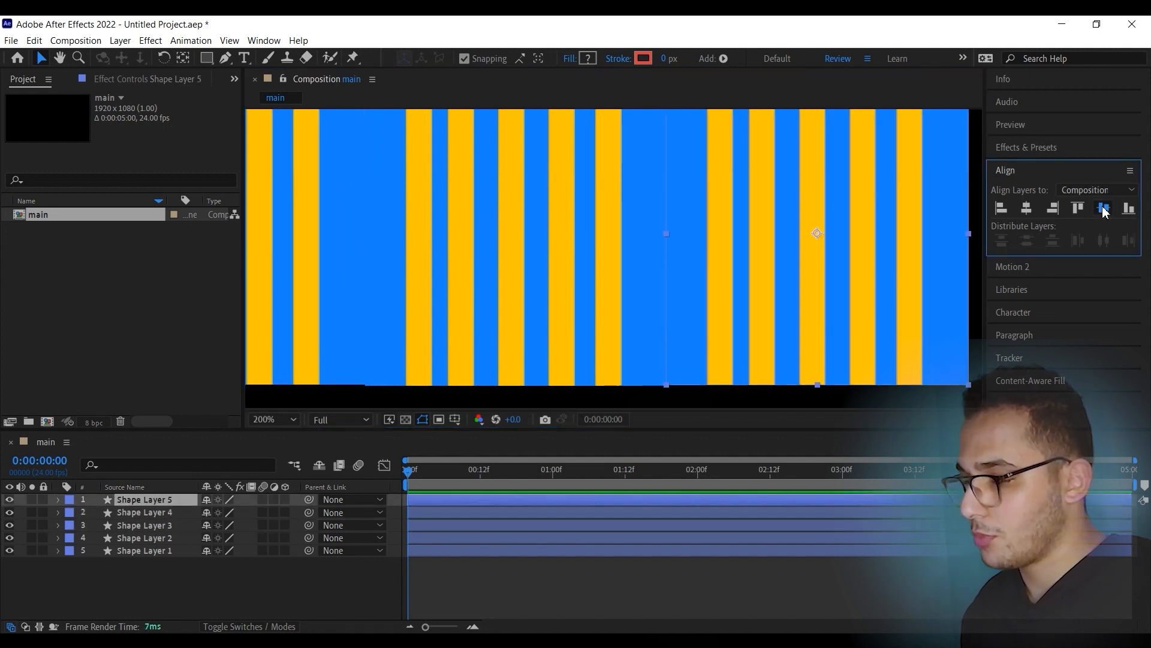
{"action": "left_click", "coordinate": [360, 277]}
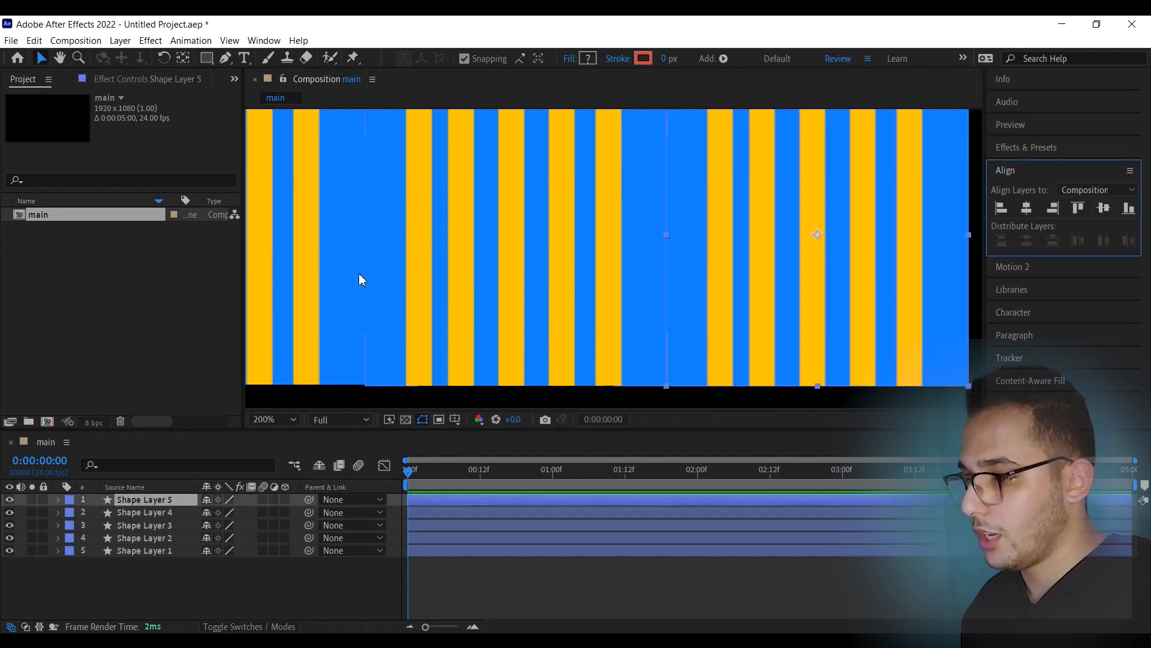
{"action": "left_click", "coordinate": [1103, 209]}
{"action": "scroll", "coordinate": [501, 292], "scroll_direction": "down", "scroll_amount": 4}
{"action": "left_click", "coordinate": [606, 321]}
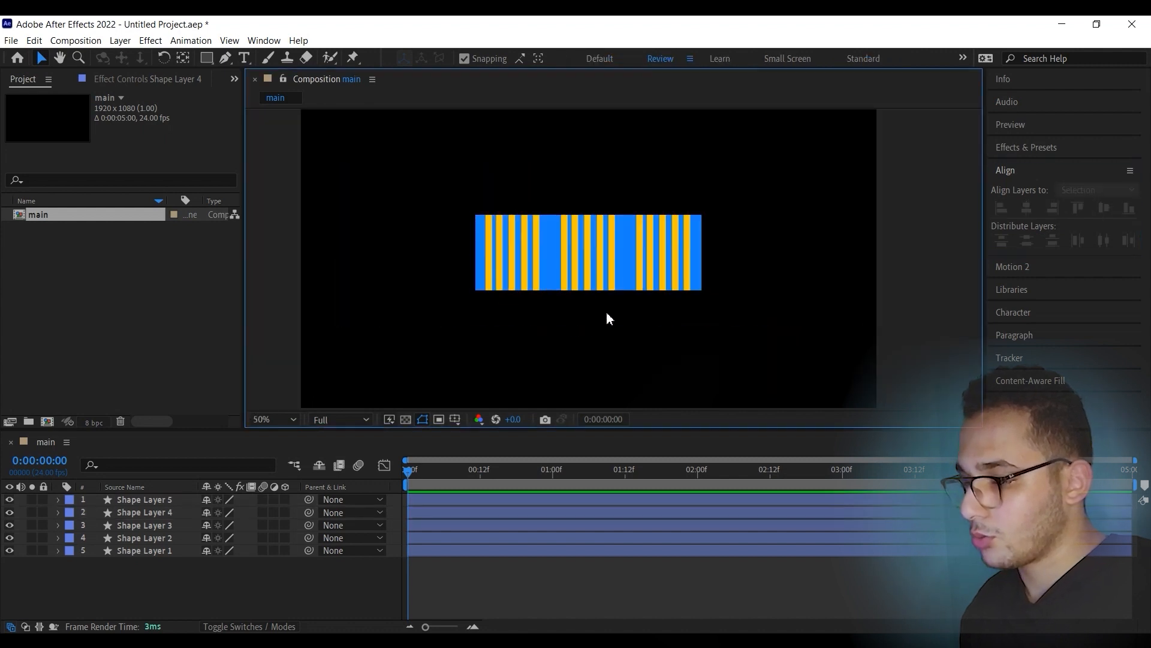
Place Shape Layer 3 directly below the centre square, closing the gap between their edges
{"action": "scroll", "coordinate": [606, 311], "scroll_direction": "up", "scroll_amount": 2}
{"action": "left_click", "coordinate": [565, 227]}
{"action": "mouse_move", "coordinate": [565, 227]}
{"action": "left_mouse_down"}
{"action": "mouse_move", "coordinate": [565, 381]}
{"action": "mouse_move", "coordinate": [588, 225]}
{"action": "left_mouse_up"}
{"action": "scroll", "coordinate": [560, 343], "scroll_direction": "up", "scroll_amount": 2}
{"action": "scroll", "coordinate": [540, 272], "scroll_direction": "up", "scroll_amount": 2}
{"action": "left_click_drag", "start_coordinate": [522, 325], "coordinate": [521, 310]}
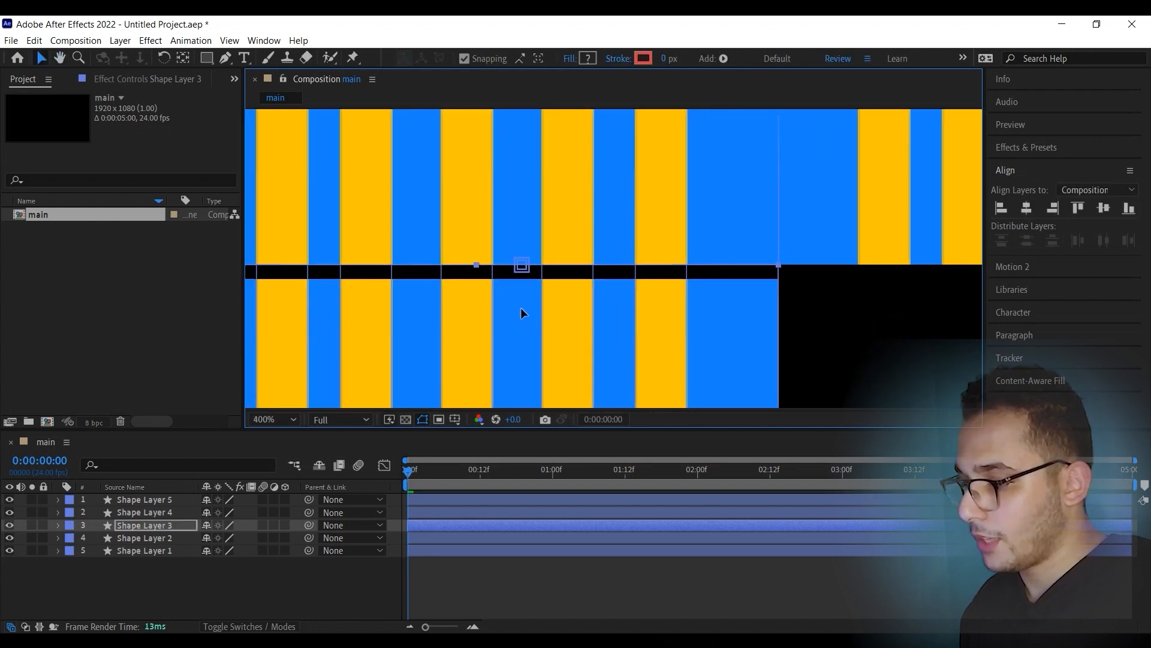
{"action": "key", "text": "comma"}
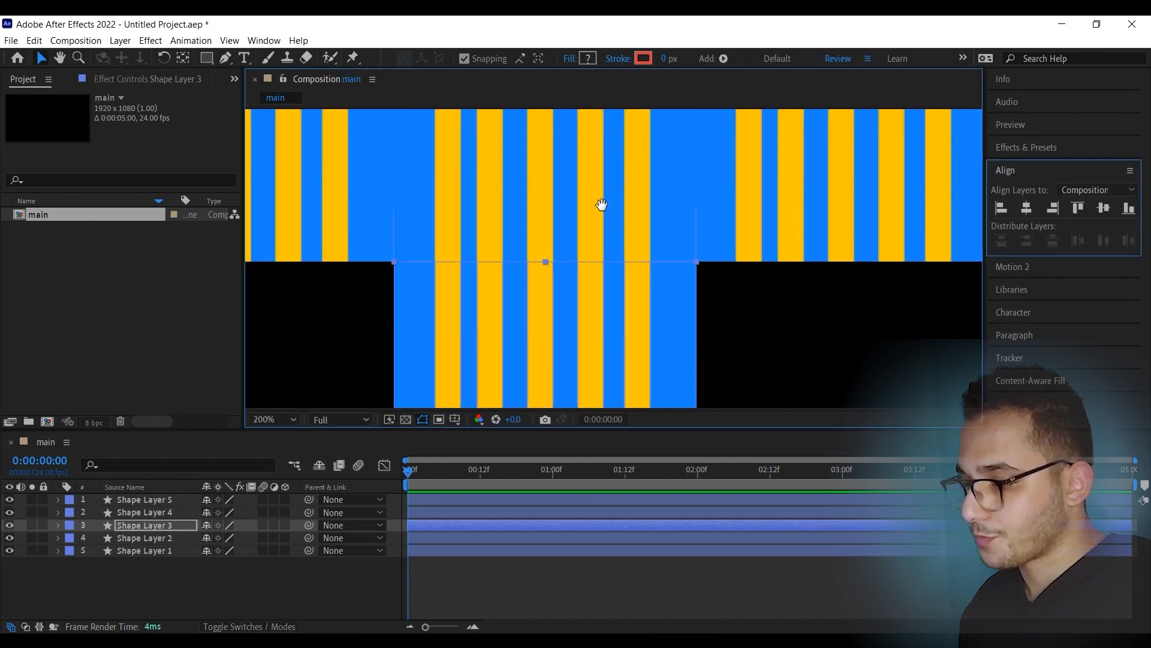
Place Shape Layer 2 directly above the centre square with edges touching and centre it horizontally in the composition
{"action": "key", "text": "h"}
{"action": "left_click_drag", "start_coordinate": [602, 206], "coordinate": [616, 512]}
{"action": "key", "text": "v"}
{"action": "left_click_drag", "start_coordinate": [577, 325], "coordinate": [607, 117]}
{"action": "key", "text": "comma"}
{"action": "left_click_drag", "start_coordinate": [581, 270], "coordinate": [581, 277]}
{"action": "key", "text": "period"}
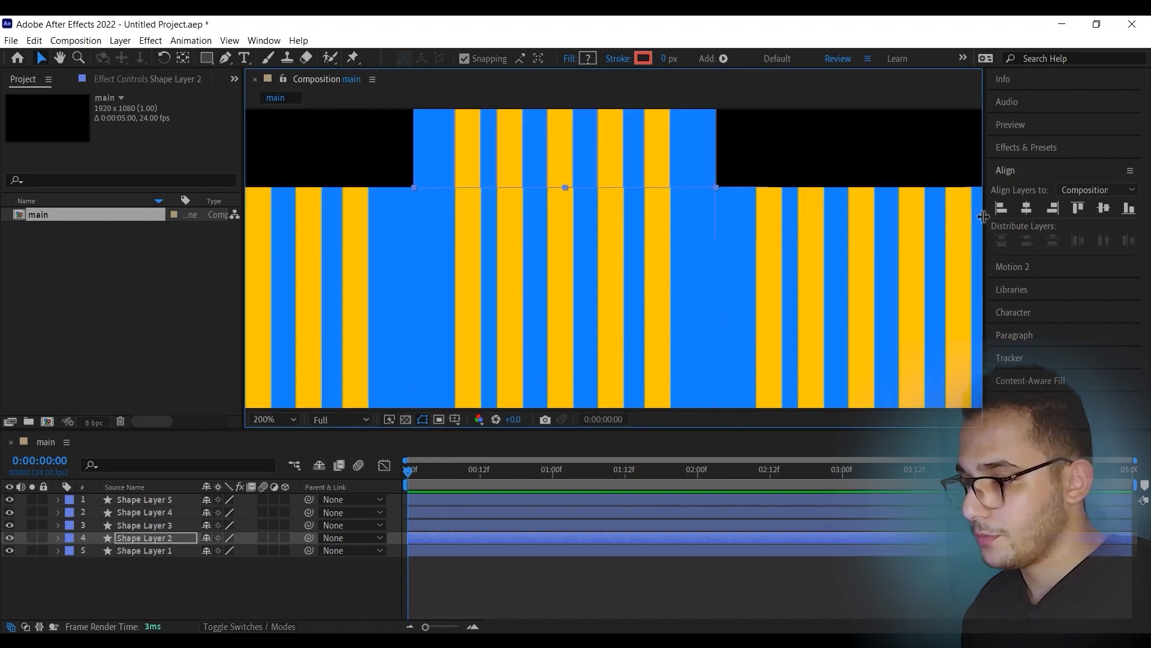
{"action": "left_click", "coordinate": [1027, 208]}
{"action": "left_click", "coordinate": [901, 157]}
{"action": "scroll", "coordinate": [613, 259], "scroll_direction": "down", "scroll_amount": 2}
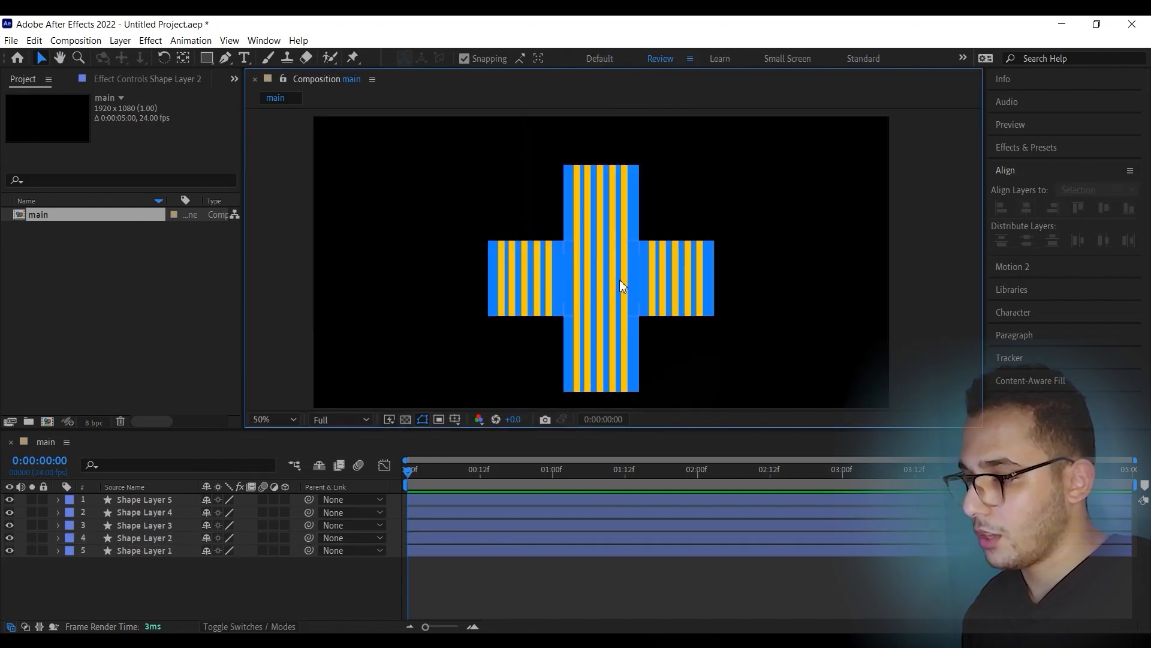
Set the fill of Rectangle 1 in Shape Layer 2 to bright green, 17FF6A
{"action": "left_click", "coordinate": [139, 550]}
{"action": "key", "text": "ctrl+Up"}
{"action": "left_click", "coordinate": [63, 538]}
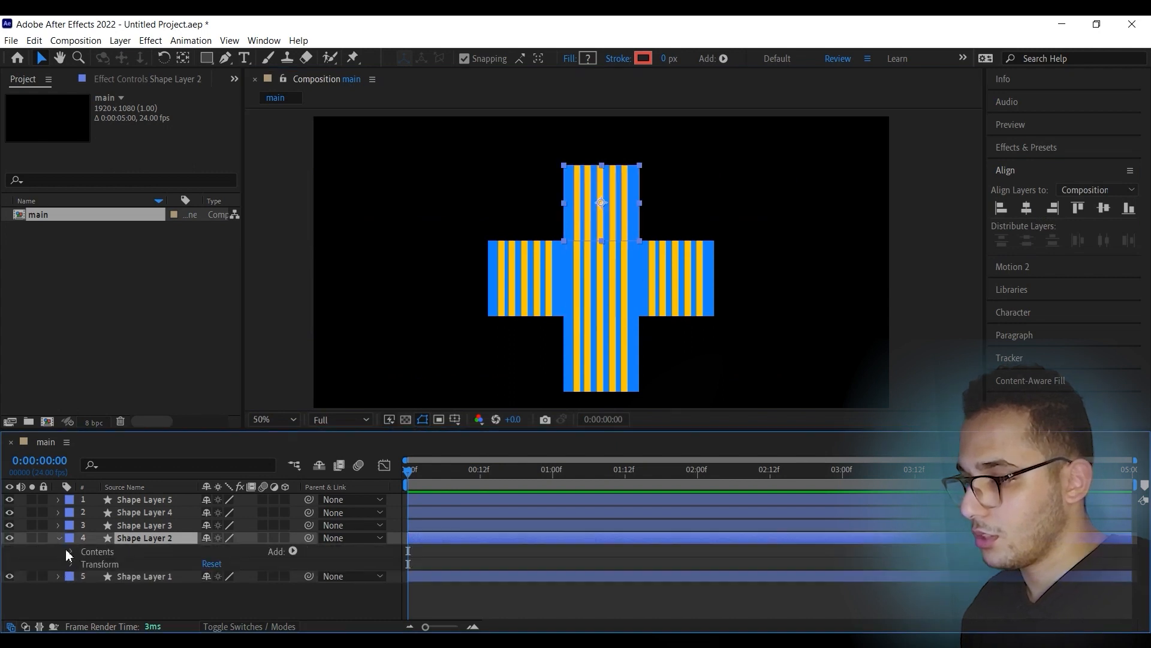
{"action": "left_click", "coordinate": [71, 552]}
{"action": "scroll", "coordinate": [116, 556], "scroll_direction": "down", "scroll_amount": 2}
{"action": "left_click", "coordinate": [116, 588]}
{"action": "left_click", "coordinate": [588, 58]}
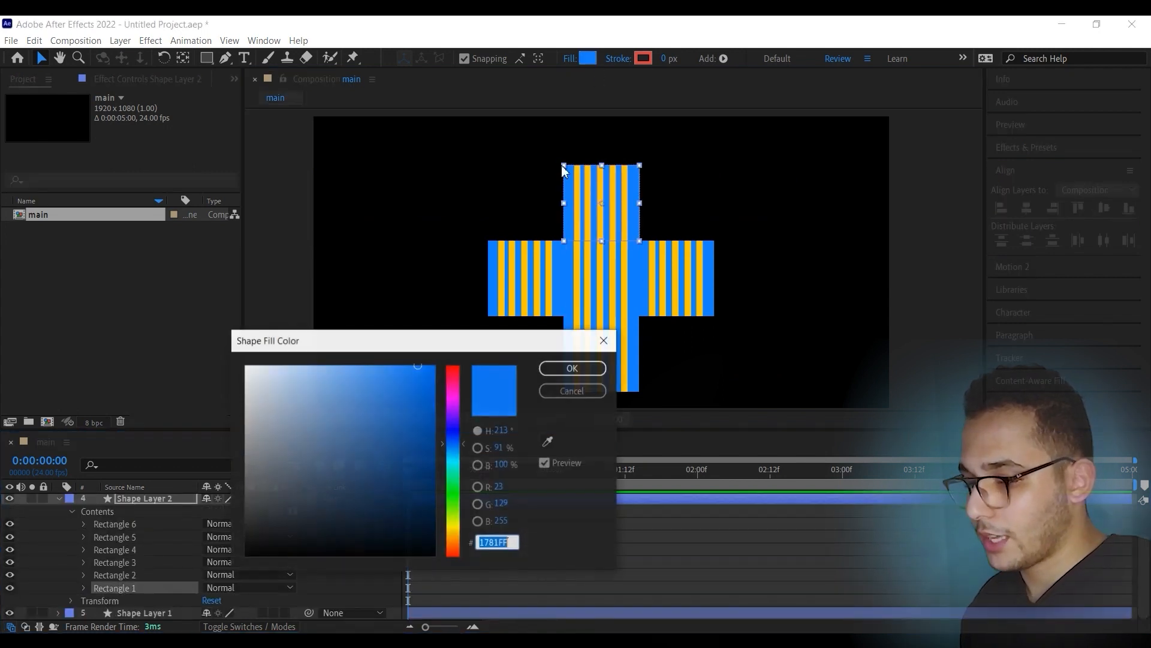
{"action": "left_click_drag", "start_coordinate": [459, 456], "coordinate": [459, 489]}
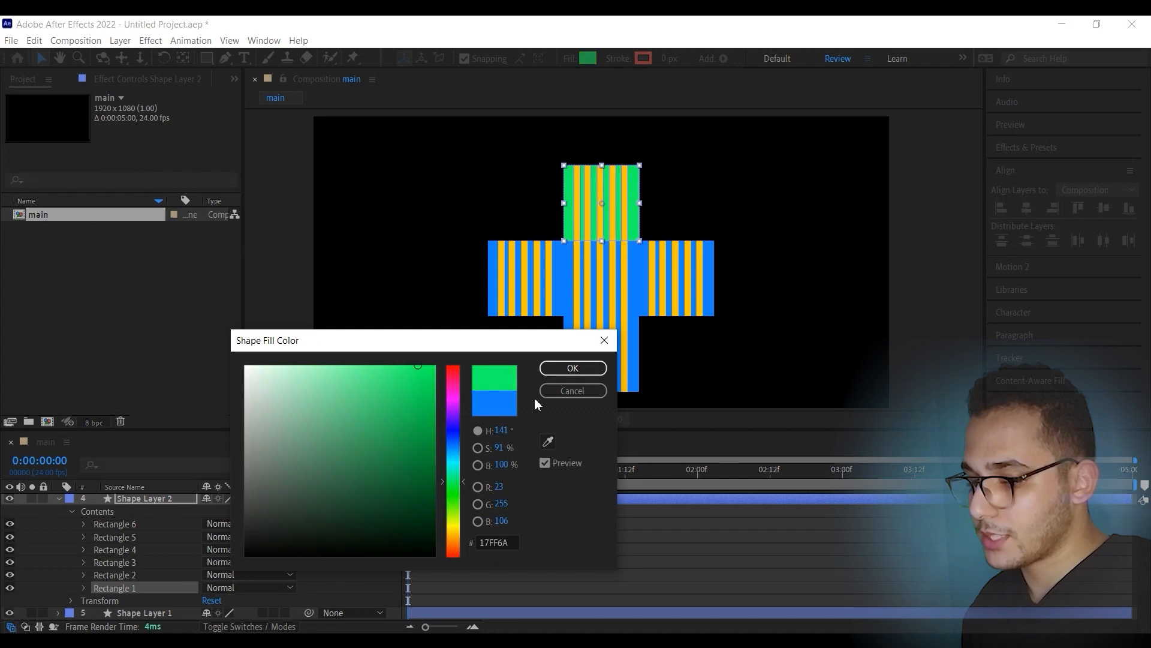
{"action": "left_click", "coordinate": [573, 368]}
Change the fill of Rectangle 1 in Shape Layer 4 to coral red
{"action": "left_click", "coordinate": [523, 277]}
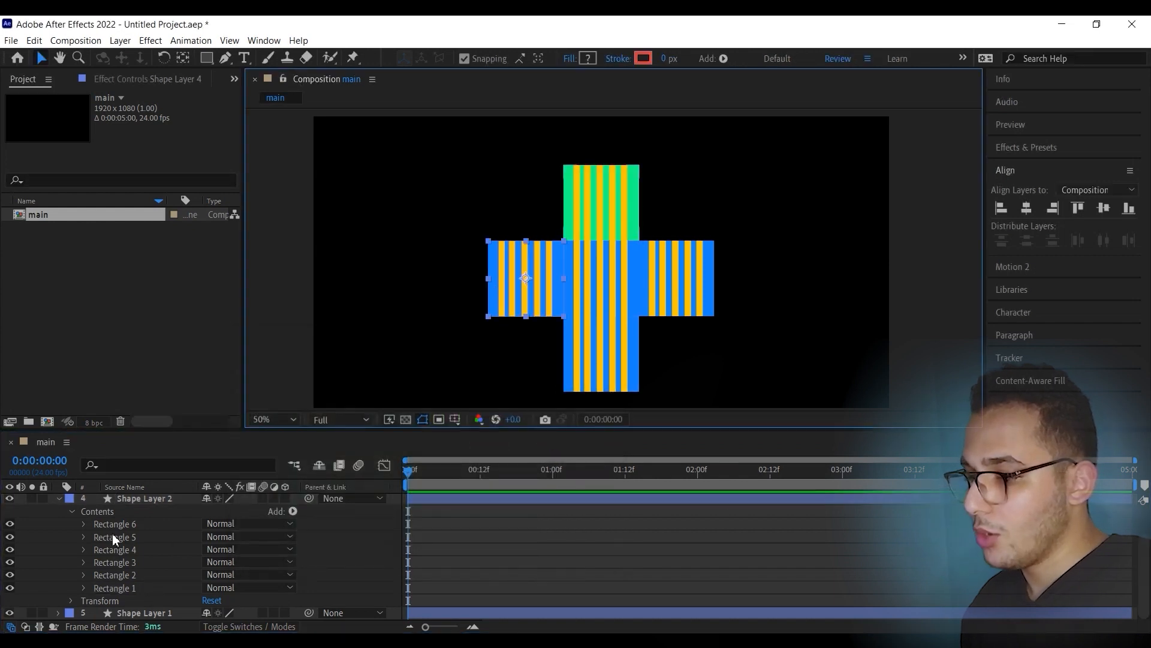
{"action": "left_click", "coordinate": [59, 498]}
{"action": "left_click", "coordinate": [58, 512]}
{"action": "left_click", "coordinate": [72, 526]}
{"action": "left_click", "coordinate": [113, 601]}
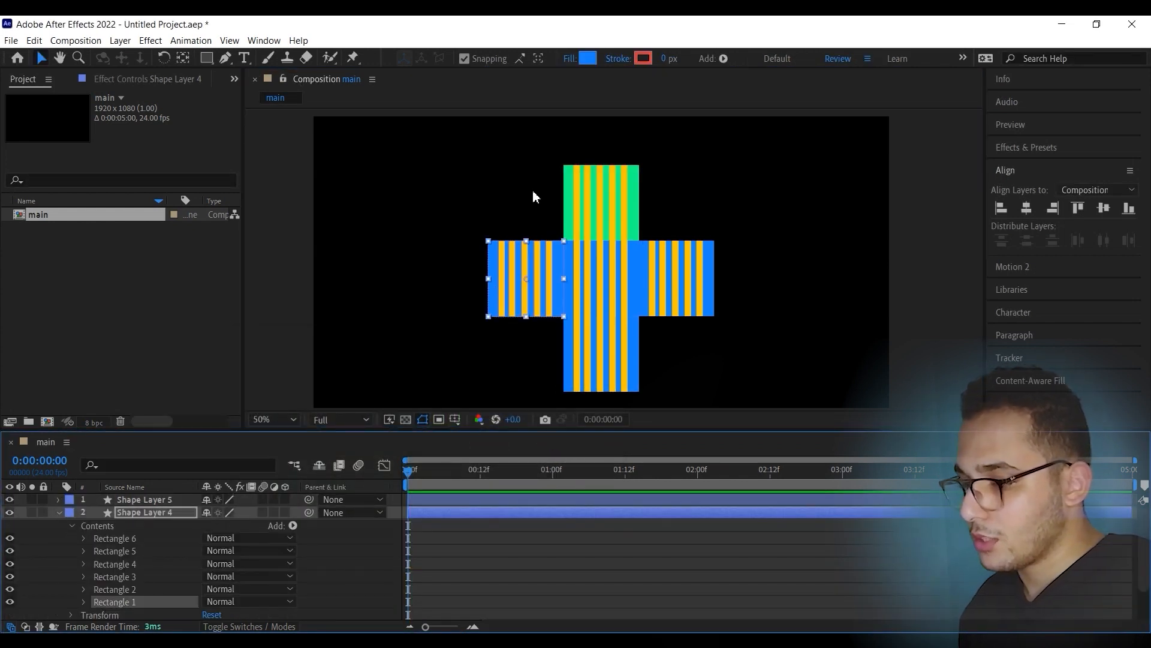
{"action": "left_click", "coordinate": [588, 58]}
{"action": "left_click_drag", "start_coordinate": [454, 444], "coordinate": [444, 376]}
{"action": "left_click", "coordinate": [572, 367]}
{"action": "left_click", "coordinate": [59, 512]}
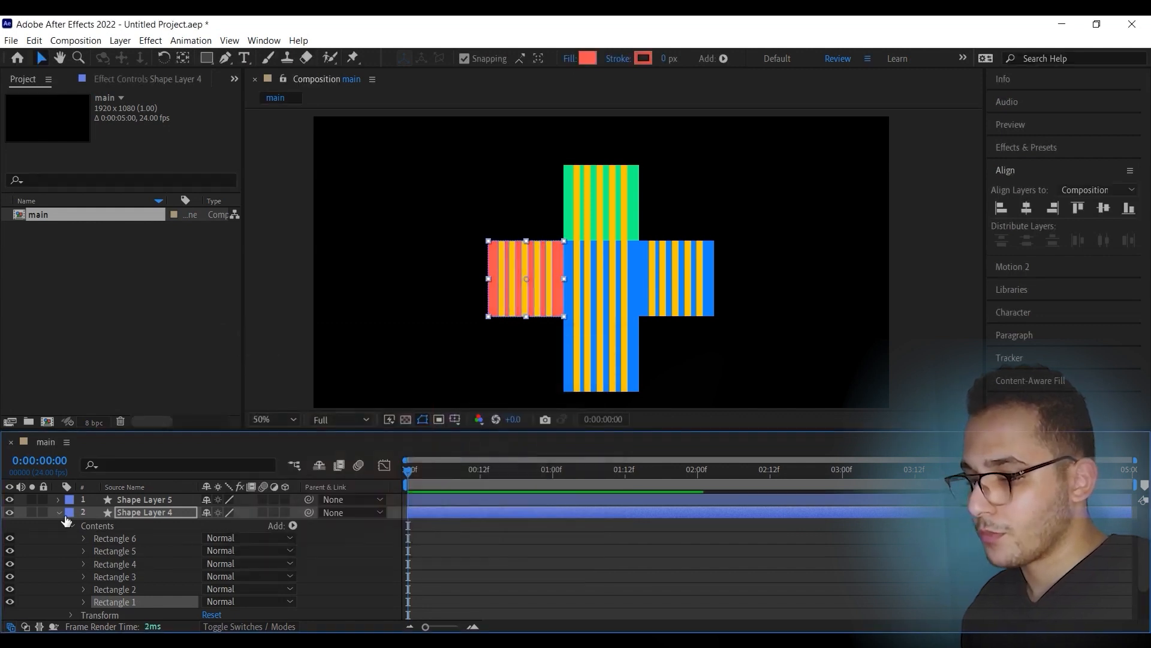
Change the fill of Rectangle 1 in Shape Layer 3 to a dark muted green
{"action": "left_click", "coordinate": [144, 525]}
{"action": "left_click", "coordinate": [58, 524]}
{"action": "left_click", "coordinate": [72, 538]}
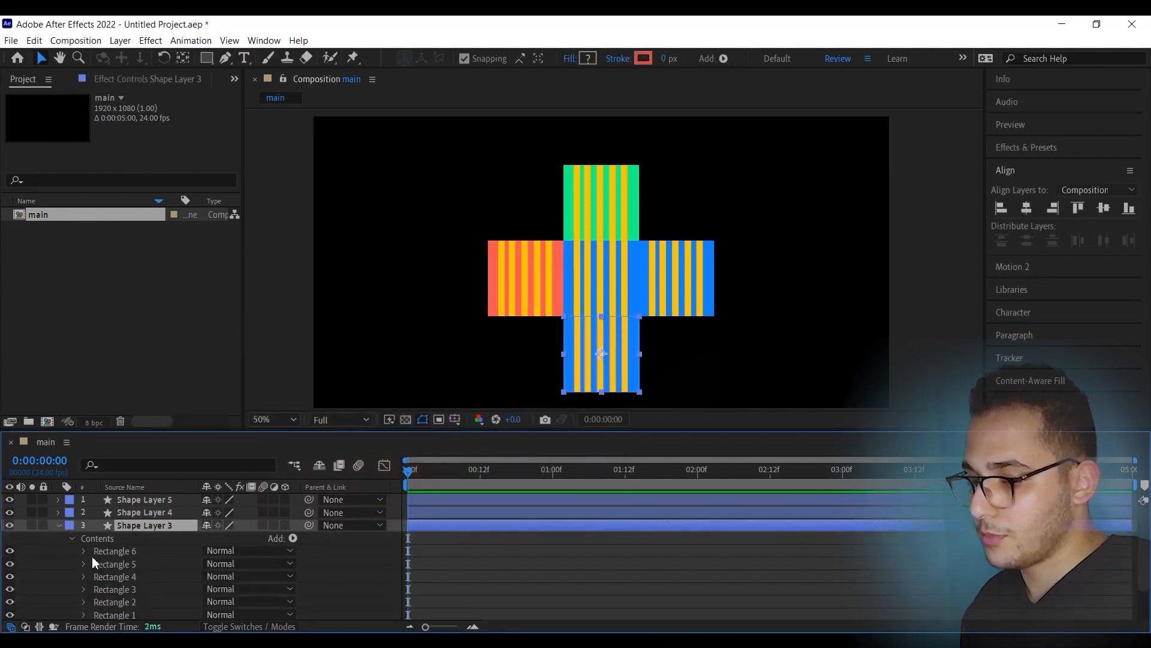
{"action": "scroll", "coordinate": [118, 590], "scroll_direction": "down", "scroll_amount": 2}
{"action": "left_click", "coordinate": [115, 574]}
{"action": "left_click", "coordinate": [588, 58]}
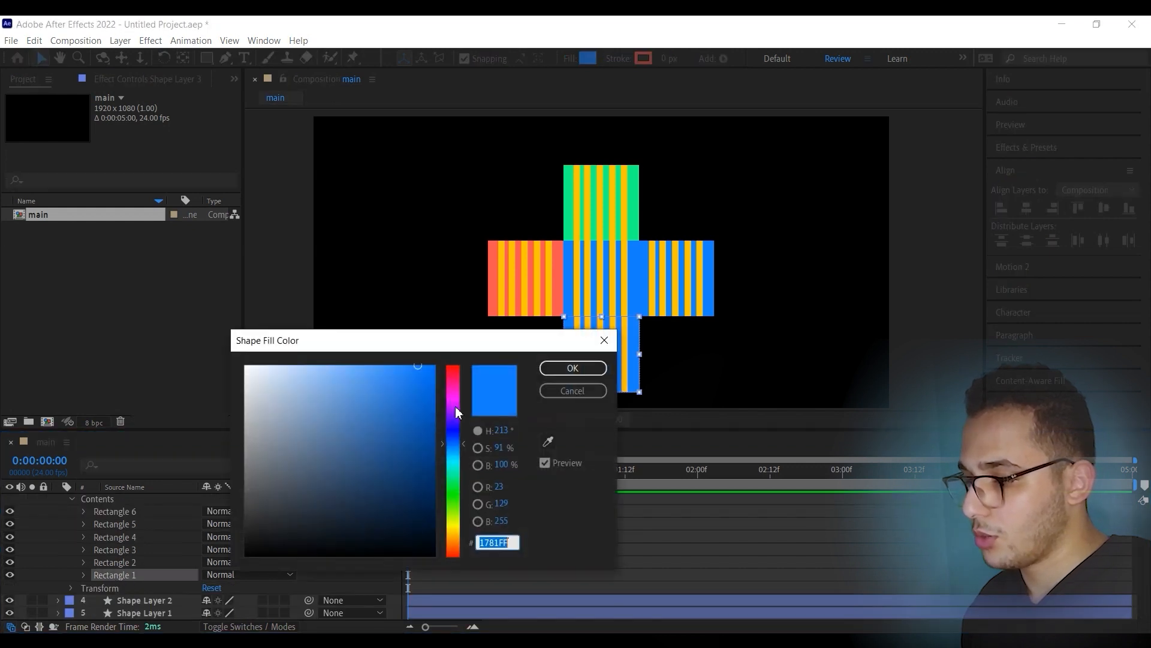
{"action": "left_click_drag", "start_coordinate": [457, 414], "coordinate": [457, 544]}
{"action": "left_click", "coordinate": [347, 483]}
{"action": "left_click", "coordinate": [463, 470]}
{"action": "key", "text": "Return"}
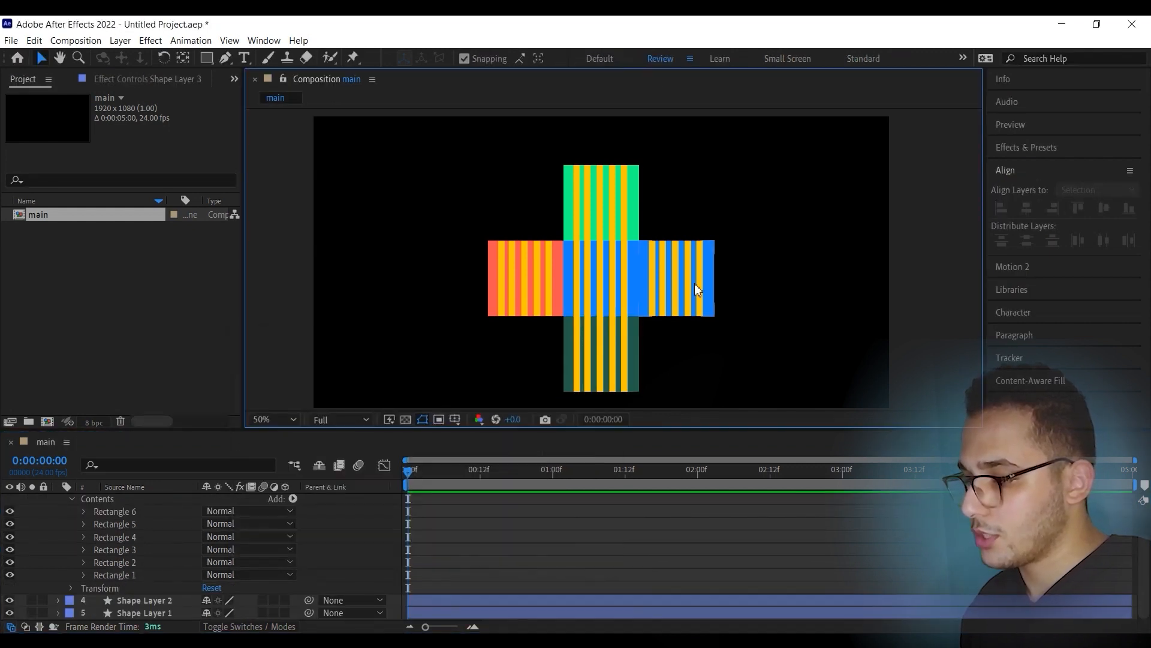
Set the fill of Rectangle 1 in Shape Layer 5 to purple, 9D00FF
{"action": "left_click", "coordinate": [677, 278]}
{"action": "scroll", "coordinate": [180, 539], "scroll_direction": "up", "scroll_amount": 3}
{"action": "left_click", "coordinate": [58, 499]}
{"action": "left_click", "coordinate": [71, 513]}
{"action": "left_click", "coordinate": [110, 587]}
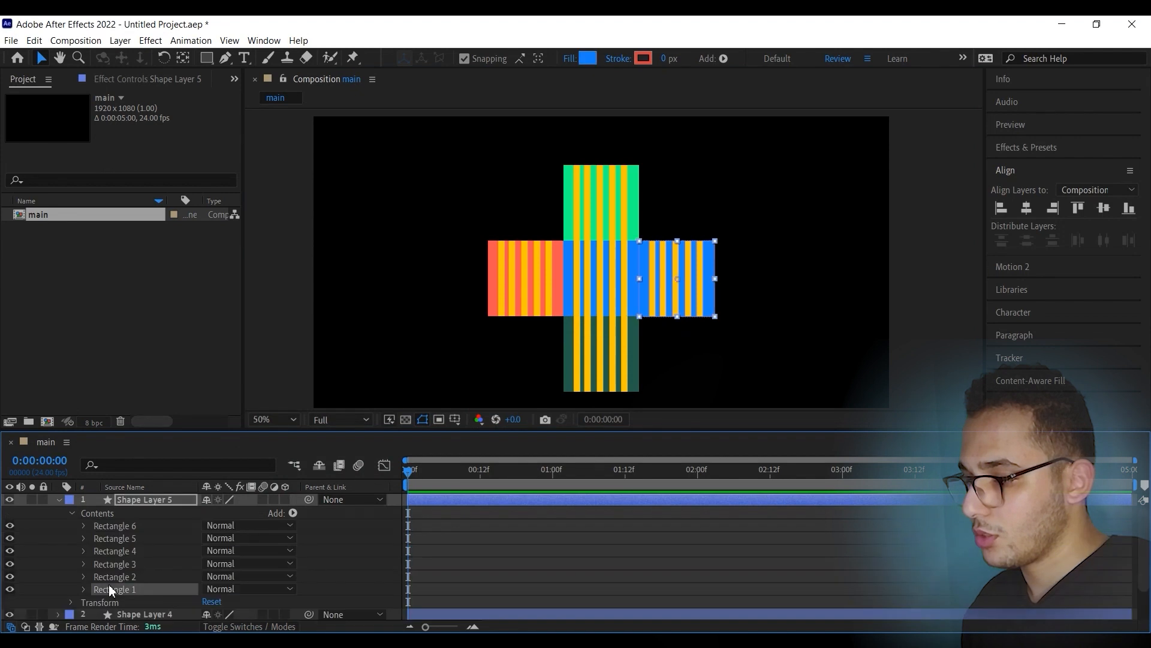
{"action": "left_click", "coordinate": [589, 58]}
{"action": "mouse_move", "coordinate": [458, 443]}
{"action": "left_mouse_down"}
{"action": "mouse_move", "coordinate": [457, 386]}
{"action": "mouse_move", "coordinate": [463, 411]}
{"action": "mouse_move", "coordinate": [434, 472]}
{"action": "mouse_move", "coordinate": [463, 477]}
{"action": "mouse_move", "coordinate": [463, 431]}
{"action": "left_mouse_up"}
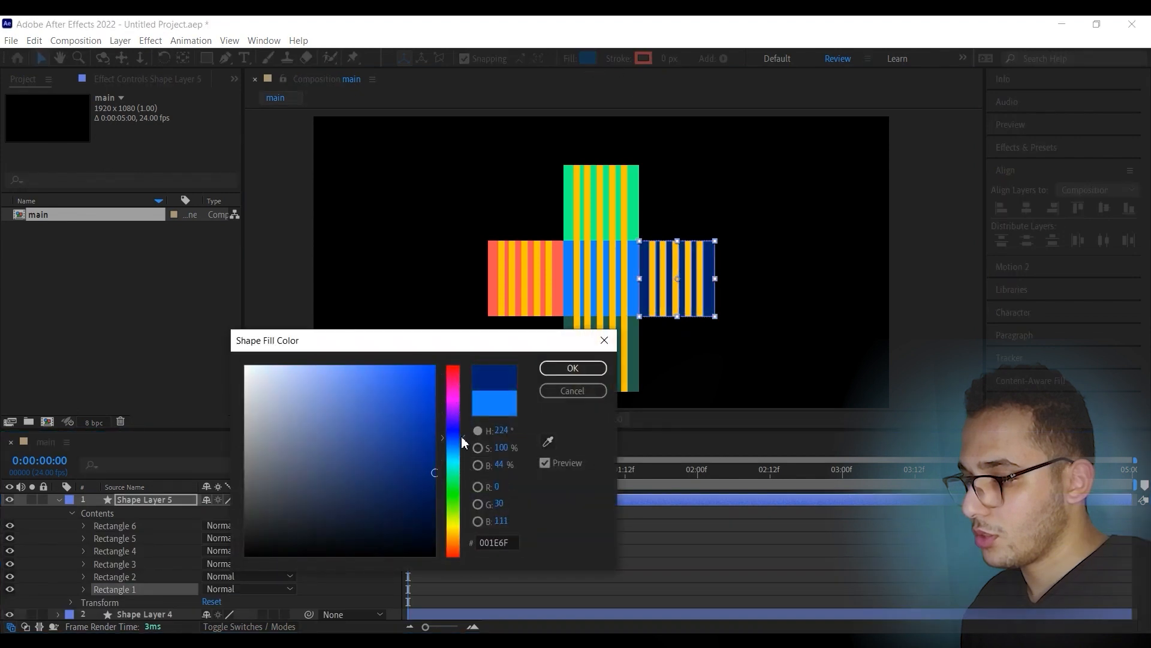
{"action": "left_click_drag", "start_coordinate": [429, 378], "coordinate": [161, 623]}
{"action": "left_click", "coordinate": [355, 447]}
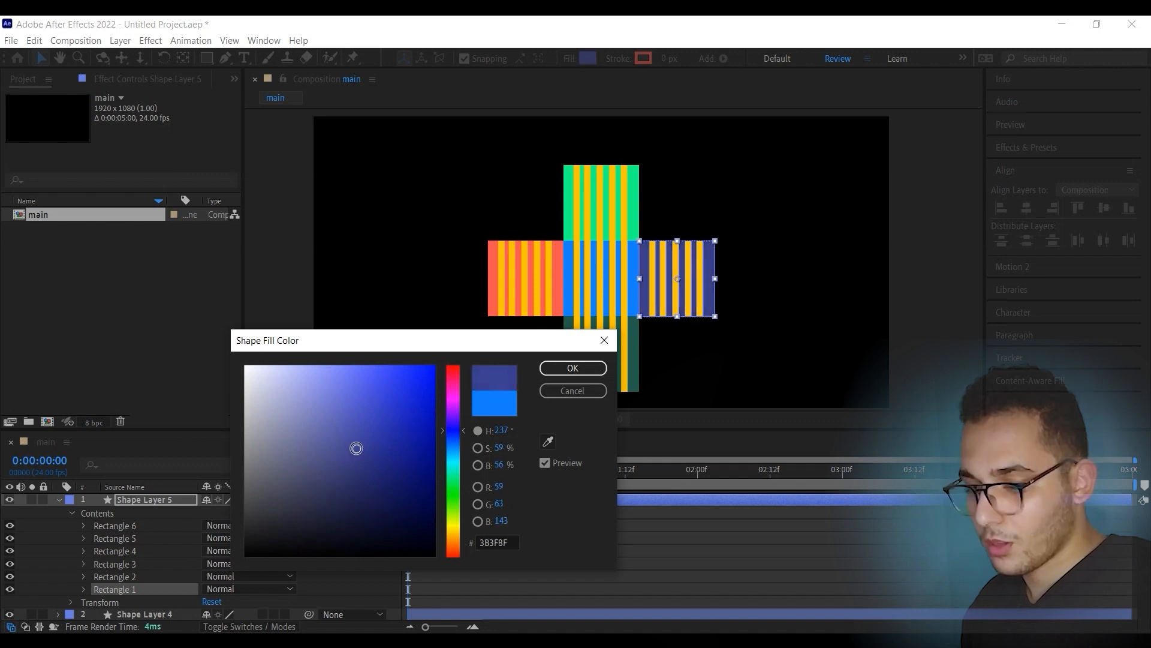
{"action": "left_click_drag", "start_coordinate": [454, 431], "coordinate": [454, 553]}
{"action": "mouse_move", "coordinate": [403, 414]}
{"action": "left_mouse_down"}
{"action": "mouse_move", "coordinate": [514, 422]}
{"action": "mouse_move", "coordinate": [444, 360]}
{"action": "left_mouse_up"}
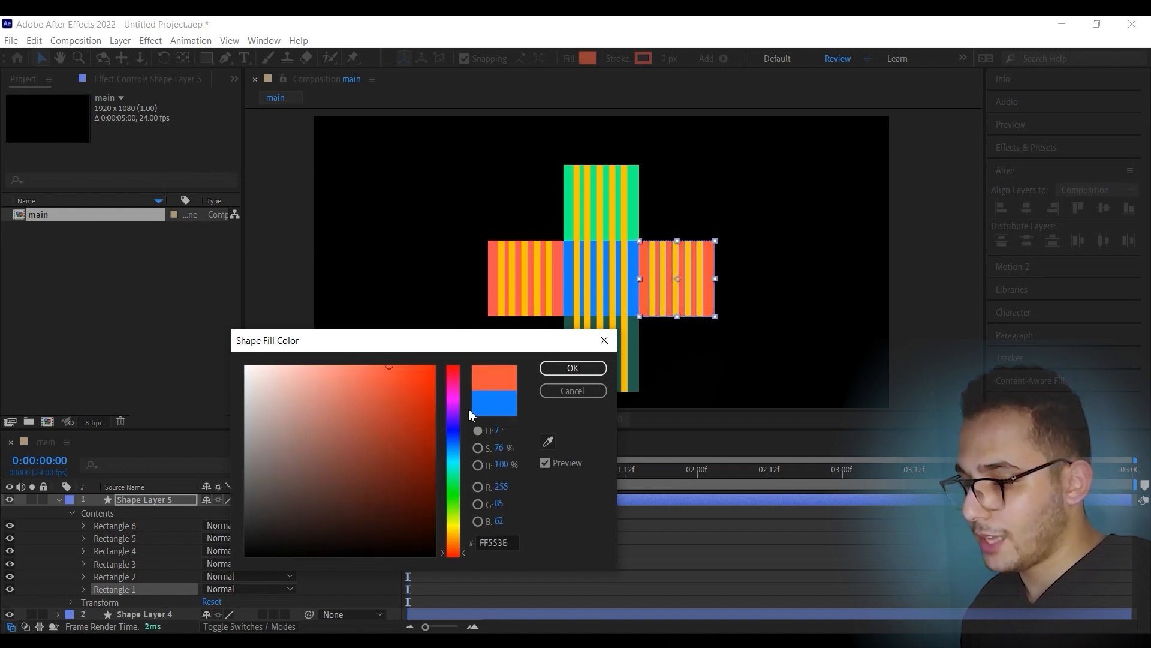
{"action": "left_click_drag", "start_coordinate": [454, 553], "coordinate": [457, 413]}
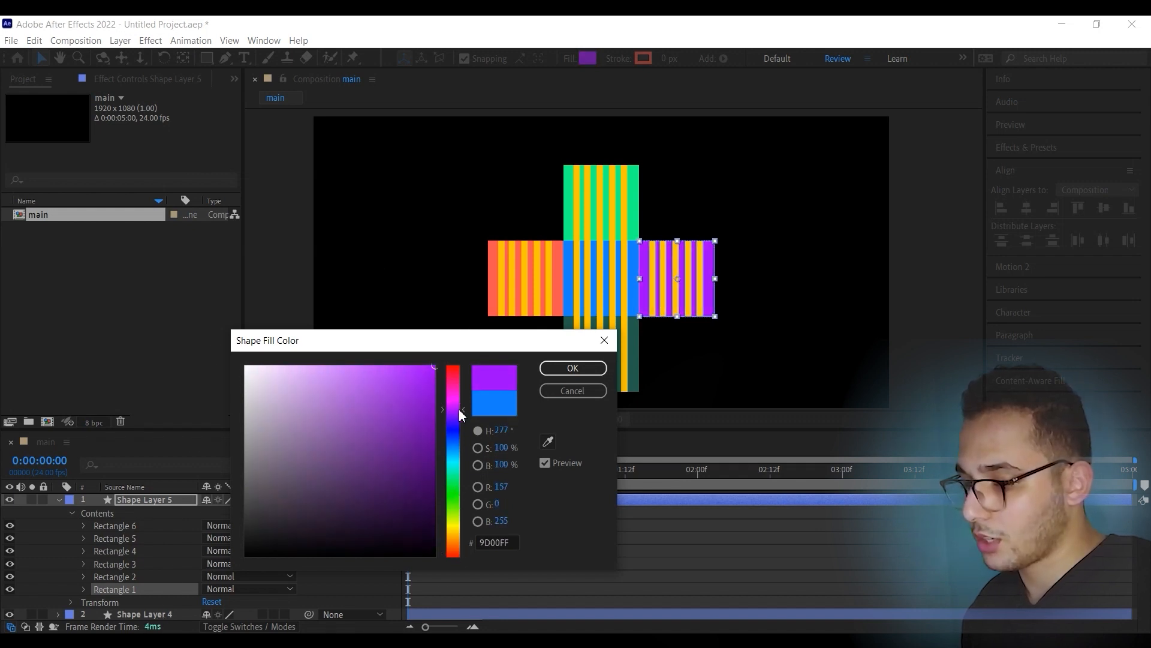
{"action": "left_click", "coordinate": [573, 368]}
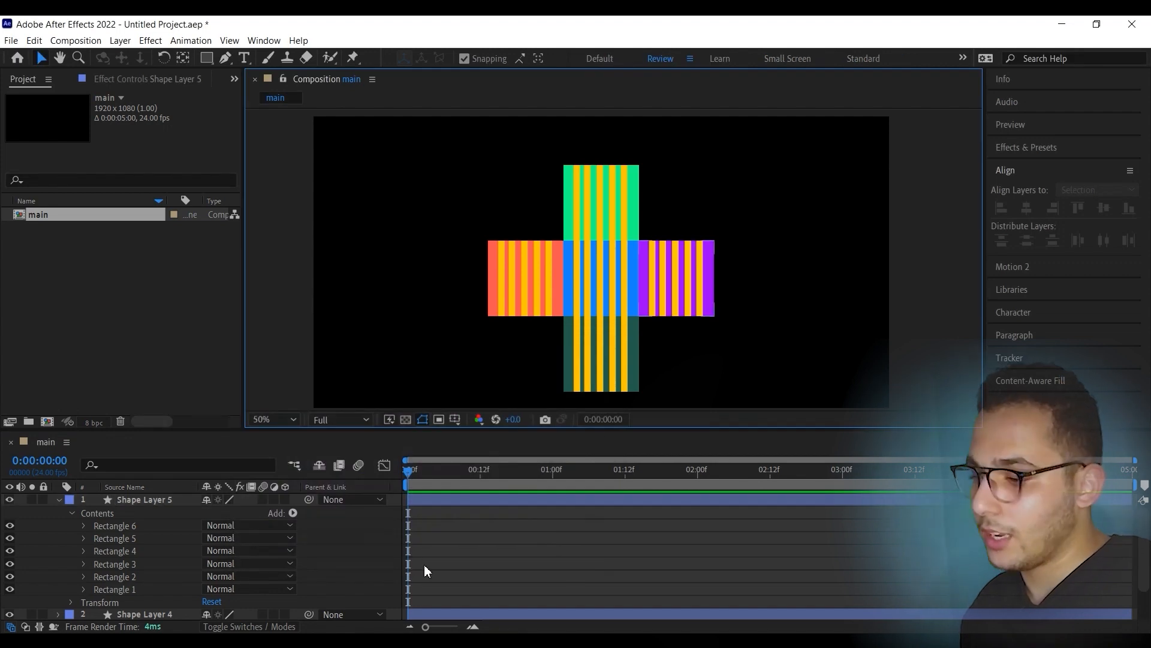
{"action": "left_click", "coordinate": [58, 500]}
Collapse the alignment options and show the Motion 2 tools, leaving no layer selected
{"action": "left_click", "coordinate": [249, 554]}
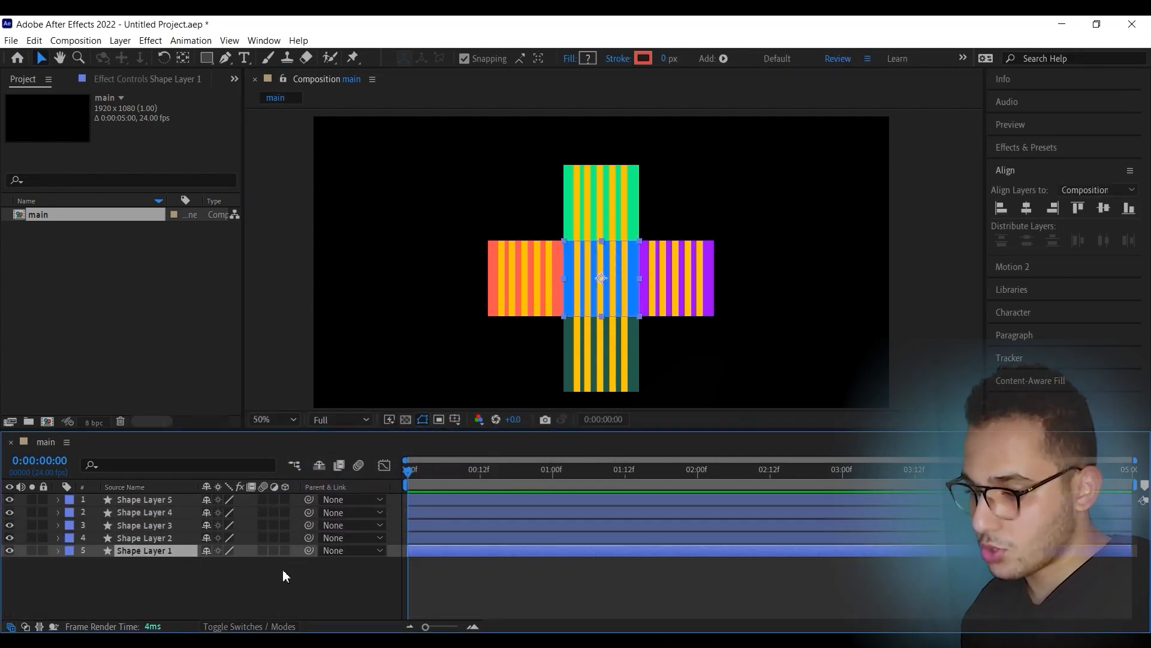
{"action": "left_click_drag", "start_coordinate": [111, 582], "coordinate": [157, 495]}
{"action": "left_click", "coordinate": [1013, 170]}
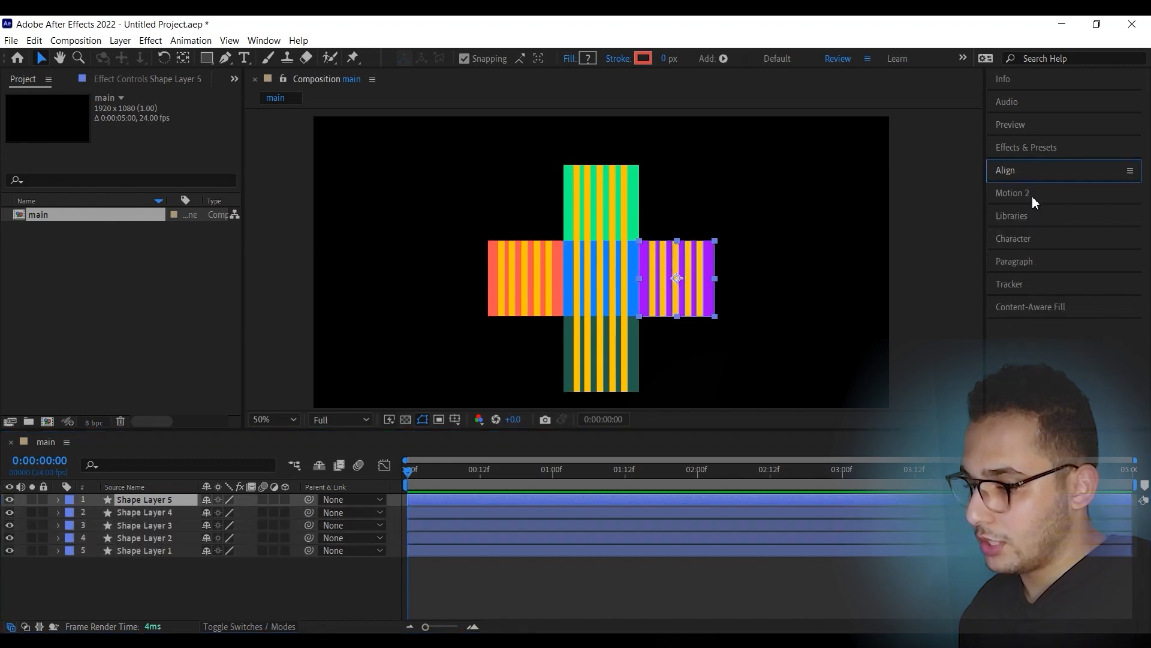
{"action": "left_click", "coordinate": [1031, 196]}
{"action": "left_click", "coordinate": [581, 148]}
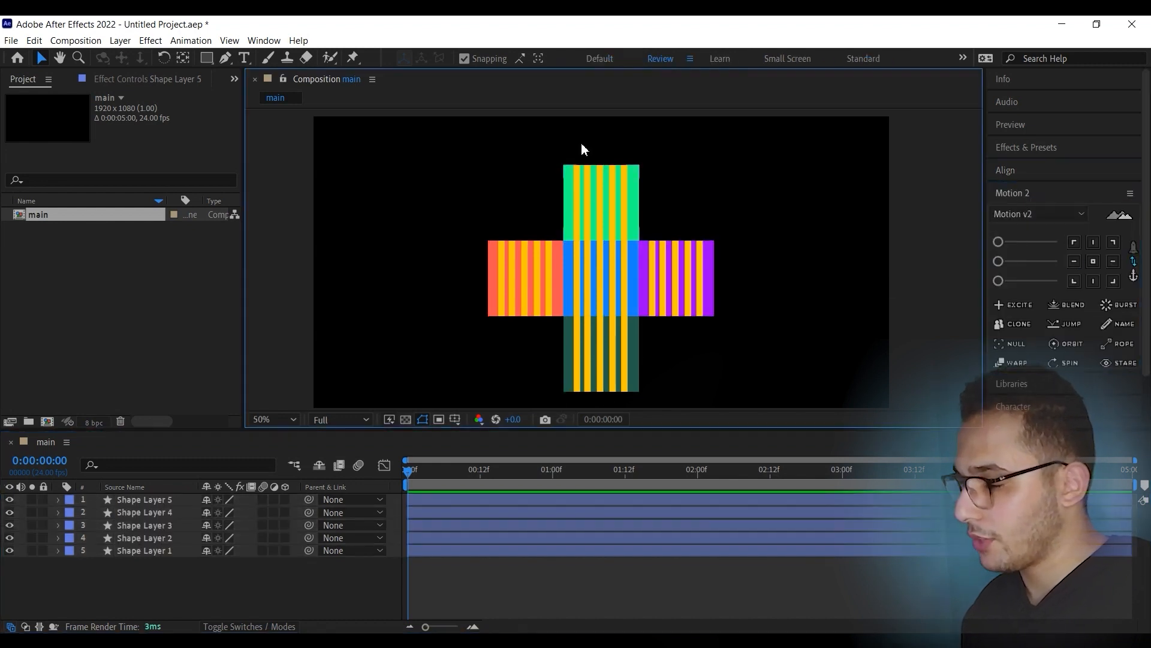
Move Shape Layer 2's anchor point to the middle of its bottom edge, where it meets the centre square
{"action": "left_click", "coordinate": [618, 186]}
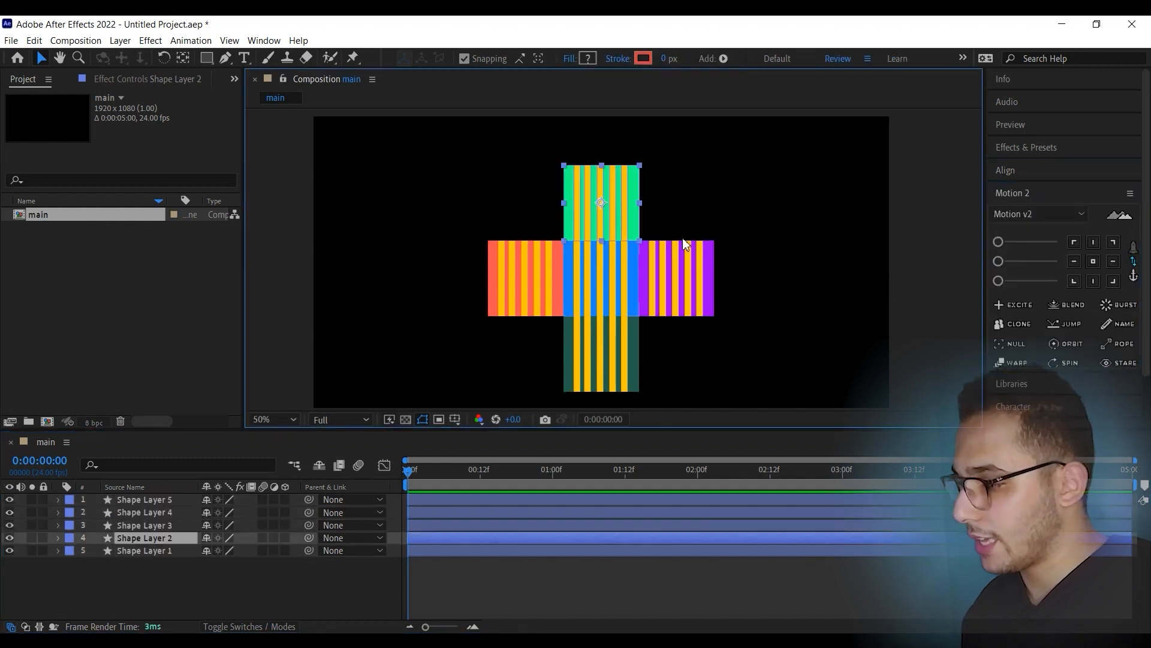
{"action": "left_click", "coordinate": [183, 57]}
{"action": "left_click", "coordinate": [416, 60]}
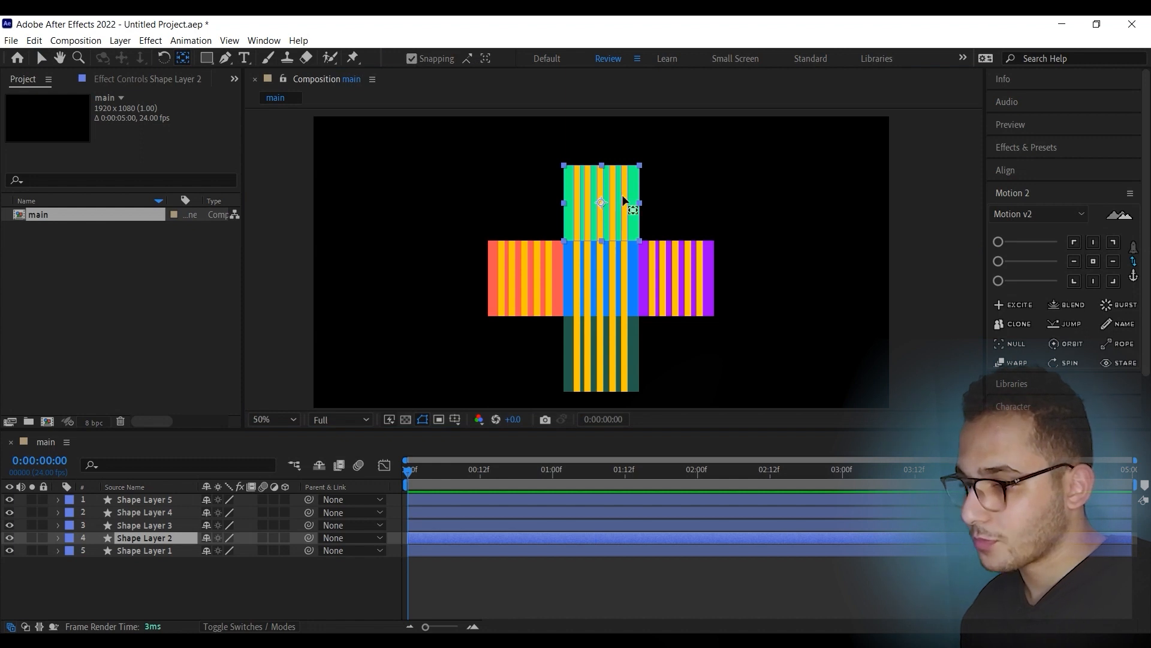
{"action": "left_click", "coordinate": [603, 206]}
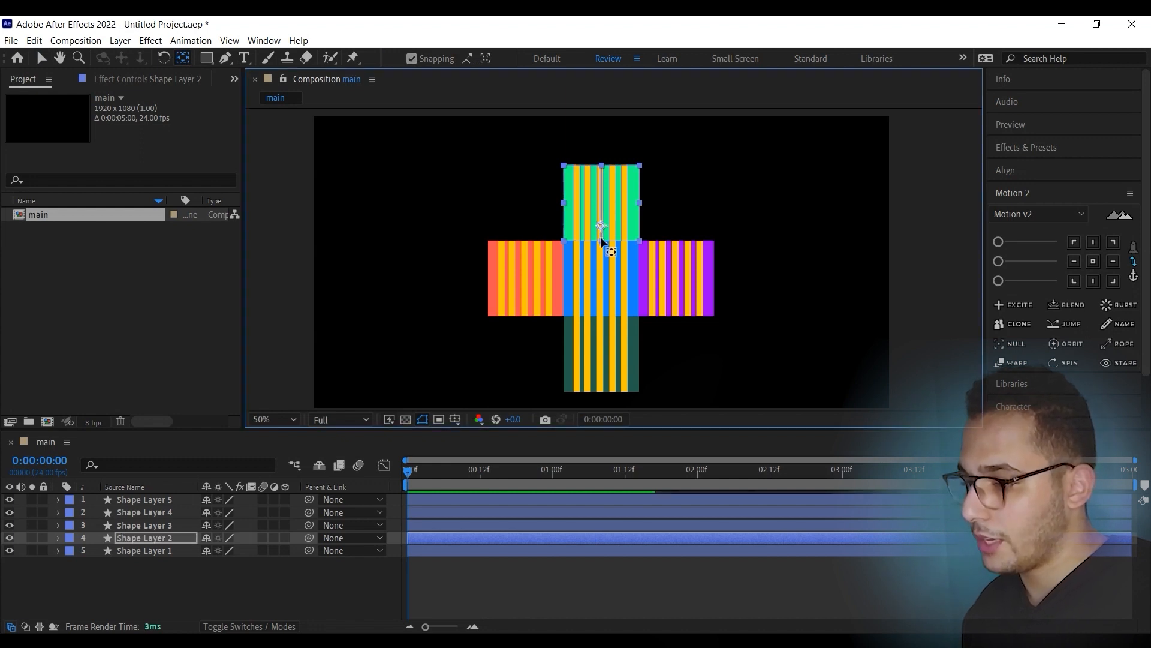
Move Shape Layer 4's anchor point to the middle of its right edge, where it meets the centre square
{"action": "left_click", "coordinate": [521, 295]}
{"action": "left_click_drag", "start_coordinate": [527, 279], "coordinate": [563, 279]}
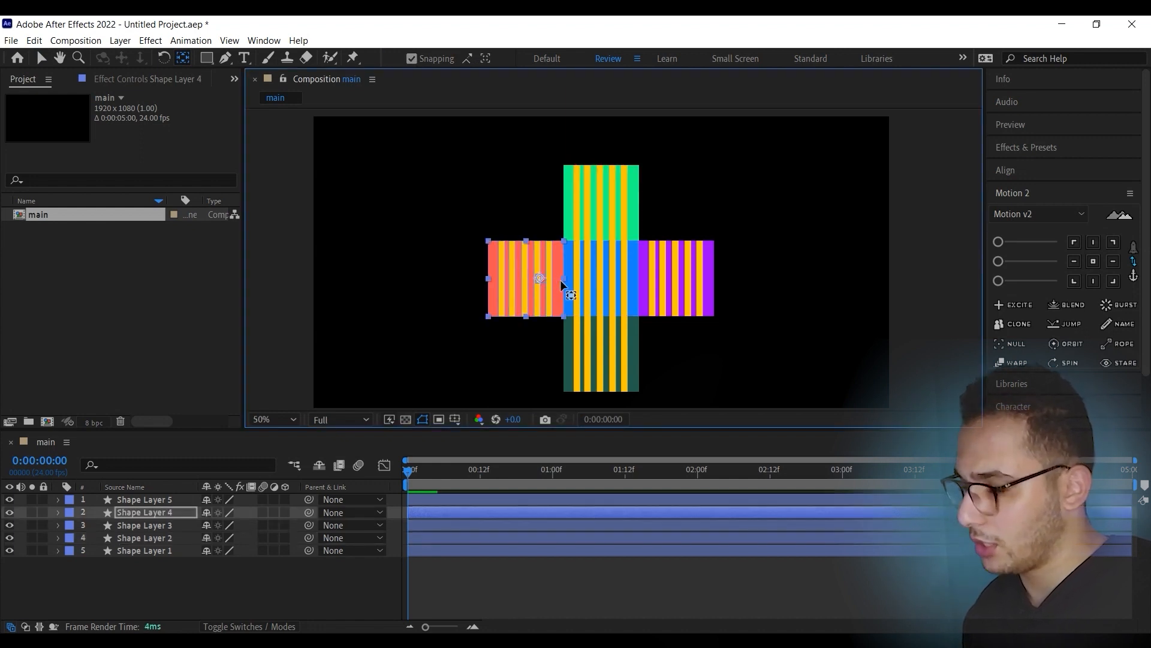
{"action": "left_click", "coordinate": [612, 377]}
{"action": "left_click", "coordinate": [561, 295]}
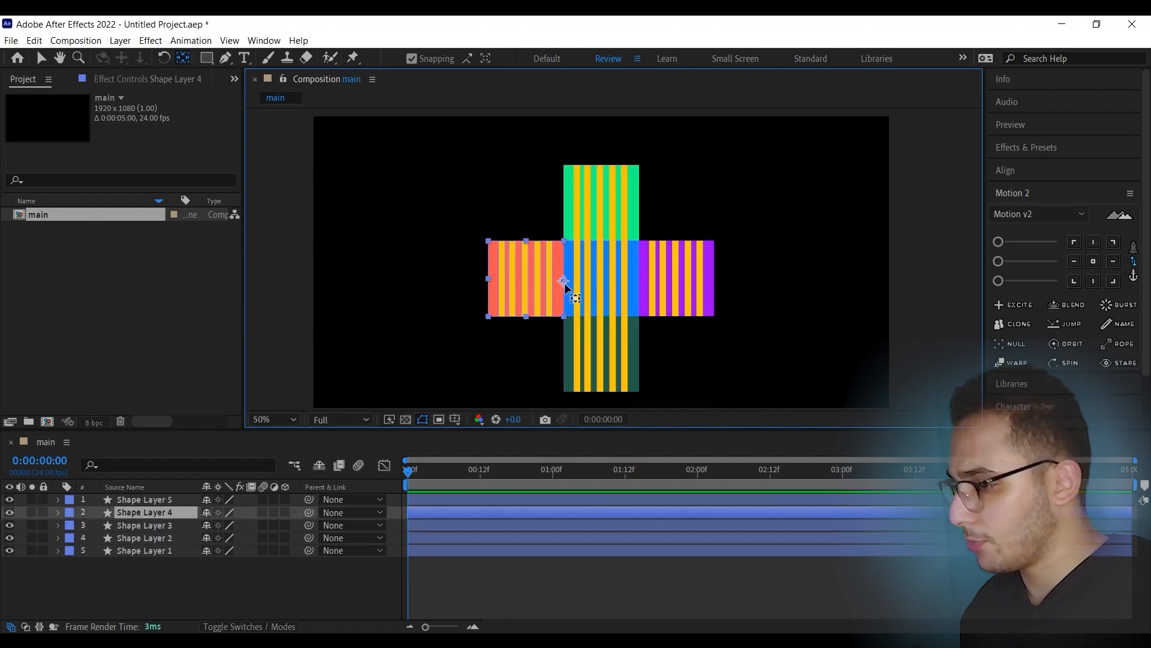
{"action": "left_click_drag", "start_coordinate": [565, 274], "coordinate": [566, 279]}
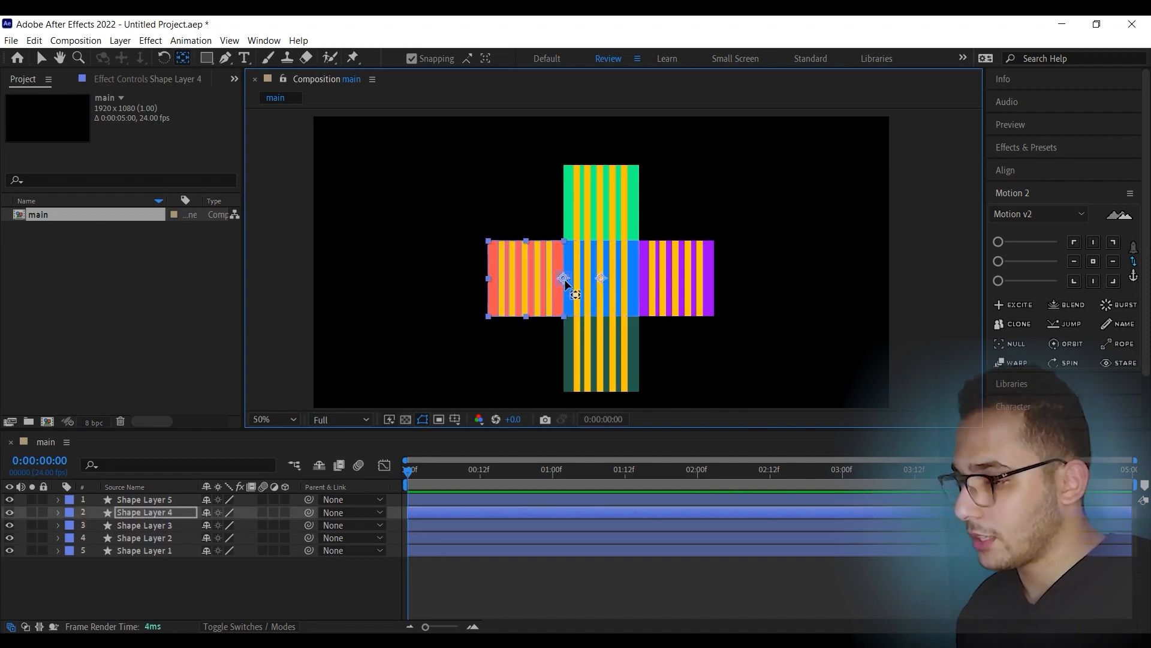
Move the anchor points of Shape Layer 3 and Shape Layer 5 to the middle of the edges they share with the centre square
{"action": "left_click", "coordinate": [600, 329]}
{"action": "left_click_drag", "start_coordinate": [604, 349], "coordinate": [602, 314]}
{"action": "left_click", "coordinate": [606, 222]}
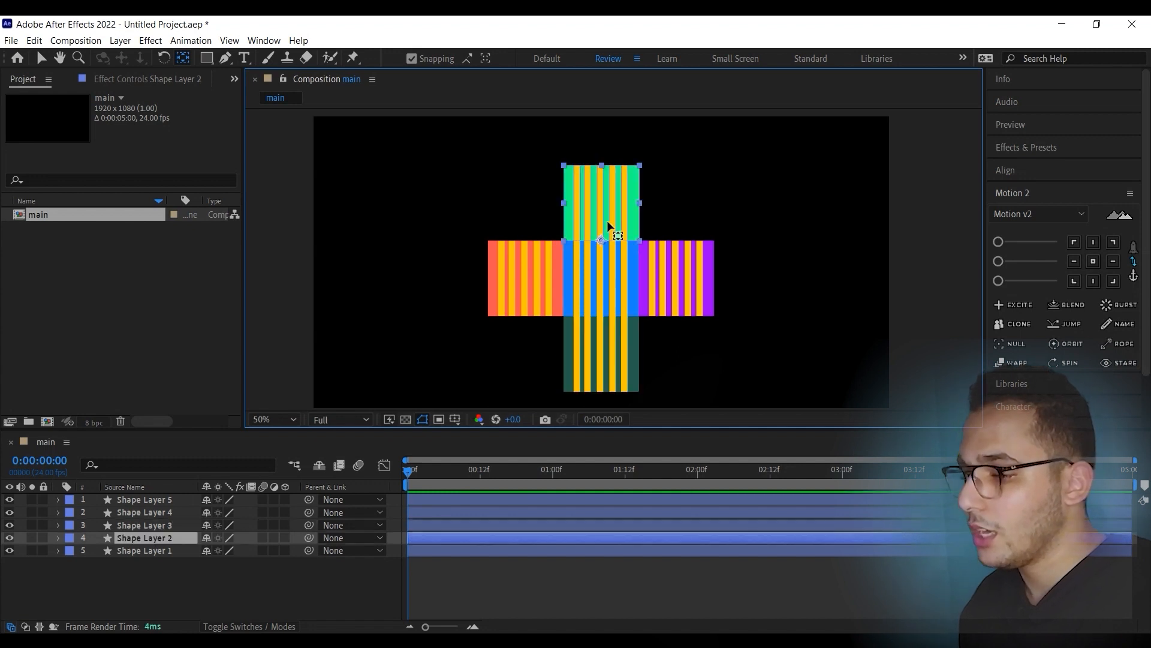
{"action": "left_click", "coordinate": [687, 277]}
{"action": "left_click", "coordinate": [621, 357]}
{"action": "left_click", "coordinate": [516, 285]}
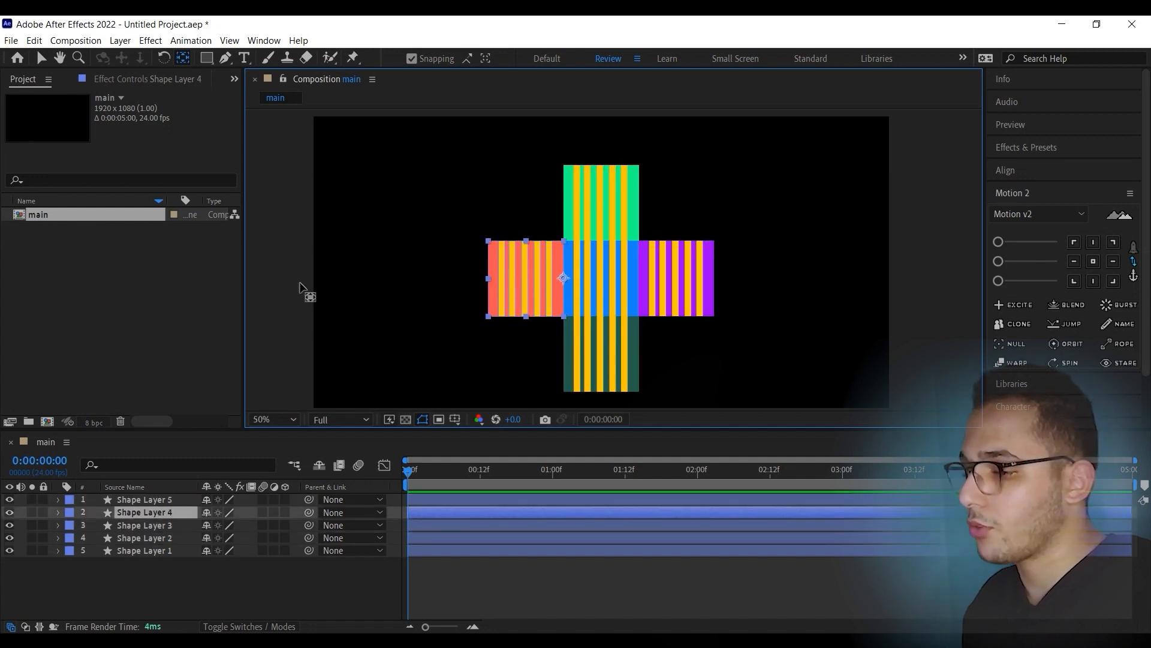
{"action": "key", "text": "v"}
{"action": "left_click", "coordinate": [707, 325]}
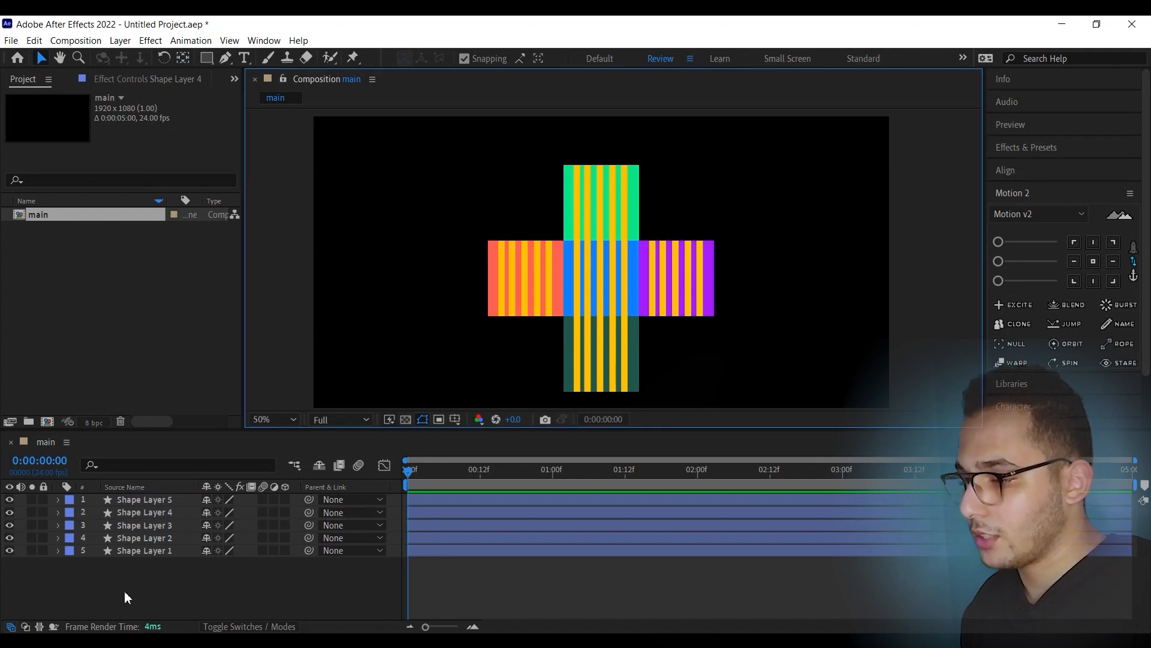
Turn all five shape layers into 3D layers
{"action": "left_click_drag", "start_coordinate": [124, 590], "coordinate": [190, 494]}
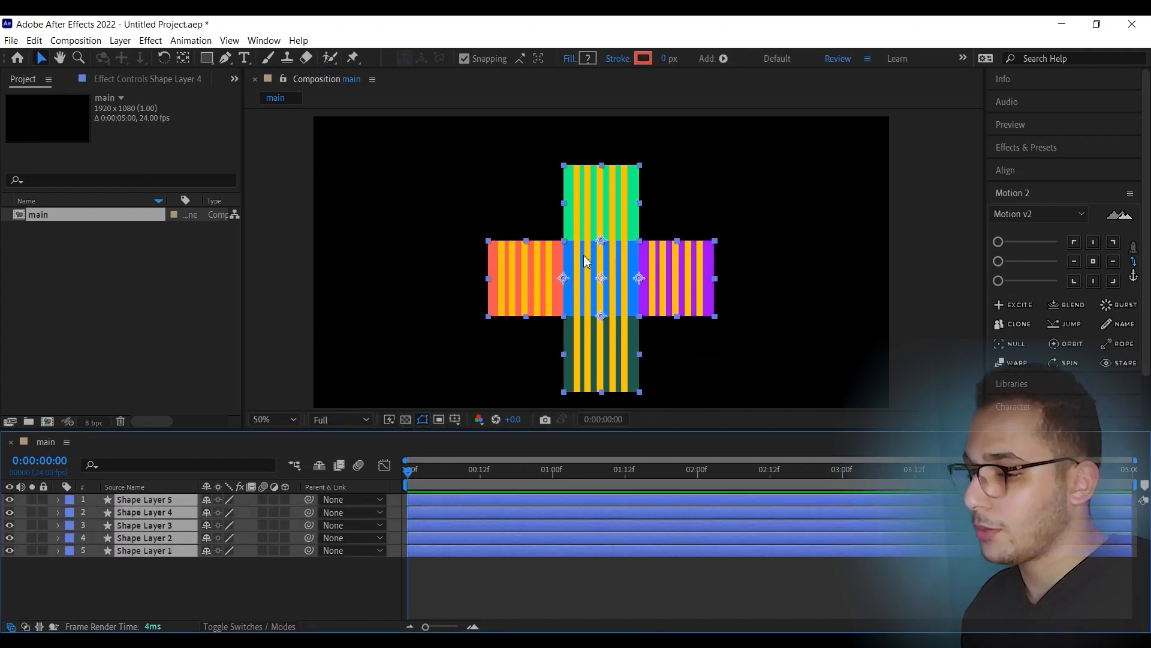
{"action": "left_click", "coordinate": [180, 550], "text": "ctrl"}
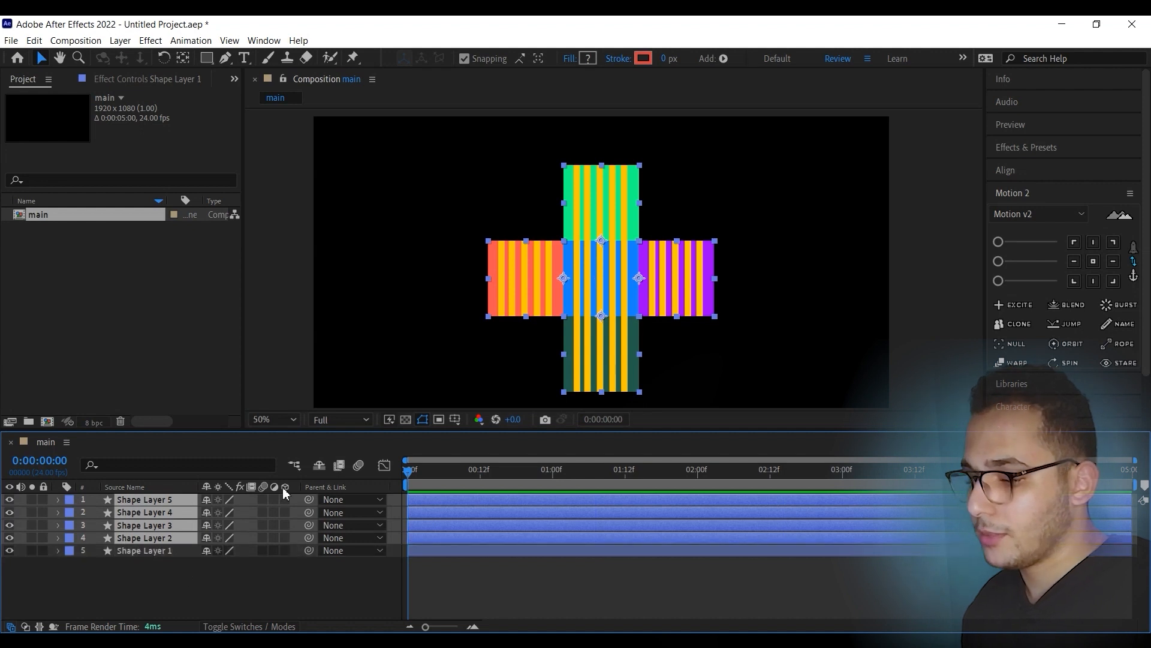
{"action": "left_click", "coordinate": [247, 626]}
{"action": "left_click", "coordinate": [247, 627]}
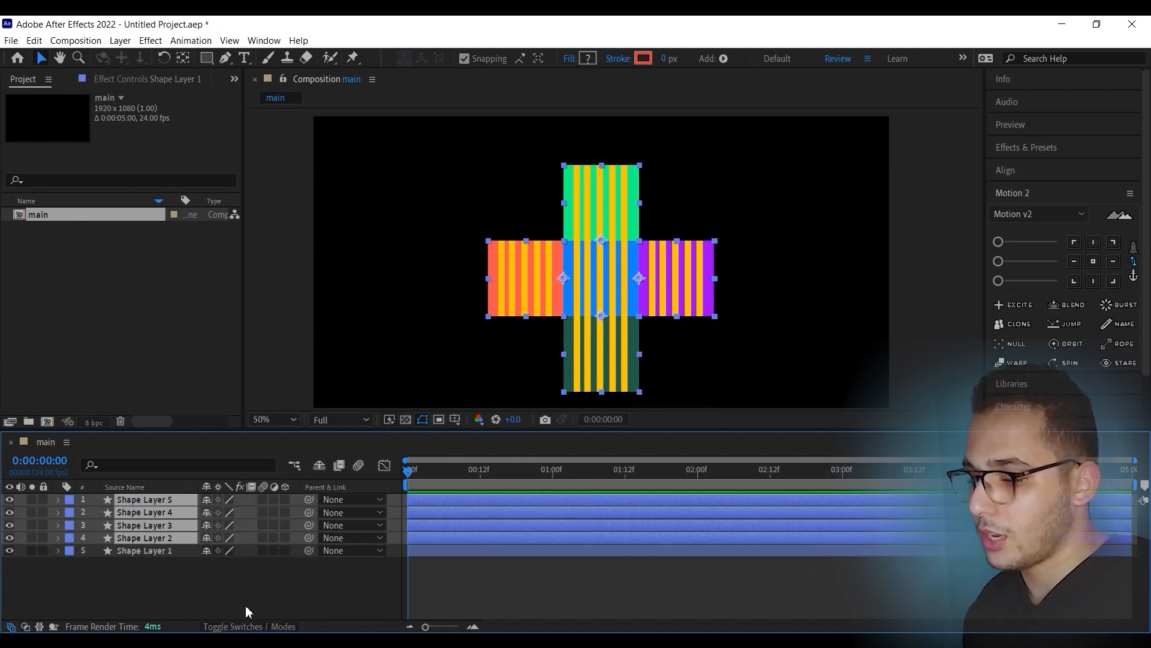
{"action": "left_click", "coordinate": [245, 627]}
{"action": "left_click", "coordinate": [244, 627]}
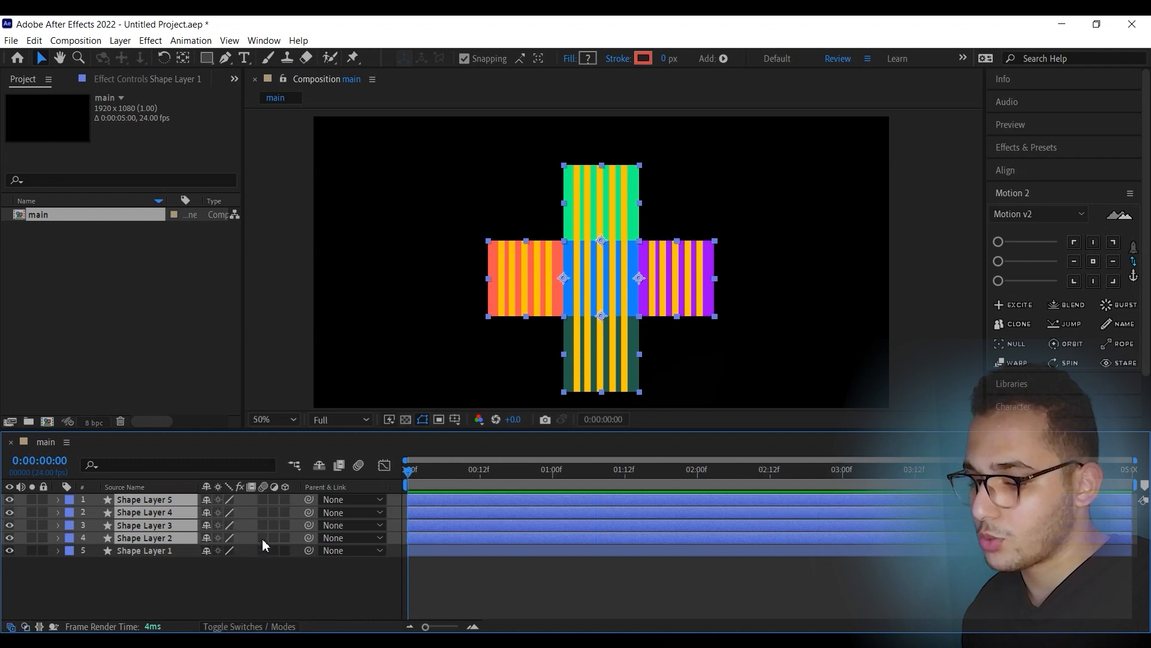
{"action": "key", "text": "ctrl+a"}
{"action": "left_click", "coordinate": [286, 501]}
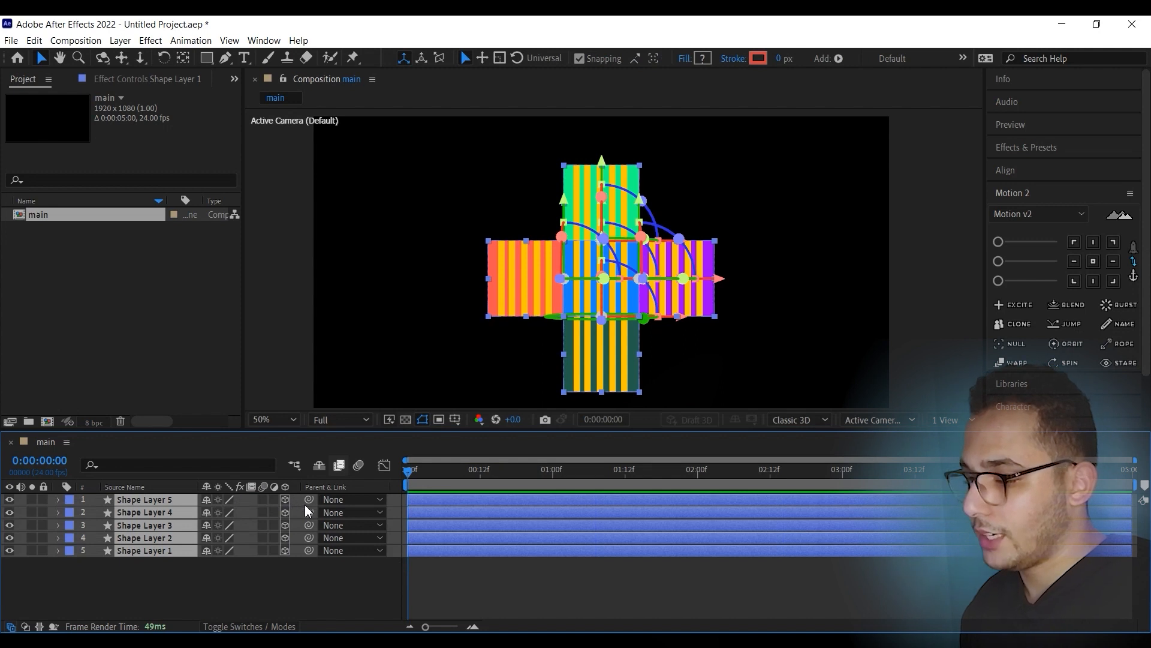
{"action": "left_click", "coordinate": [238, 587]}
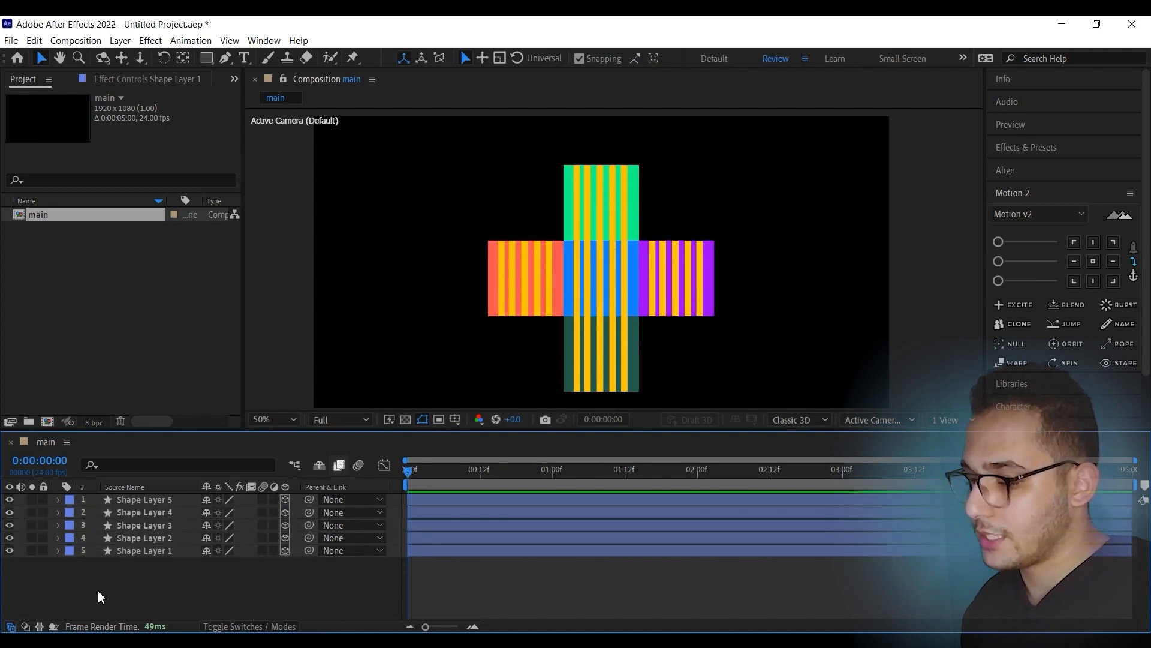
Set Shape Layer 5's Y Rotation to -90° to fold the purple square back from the centre square
{"action": "left_click", "coordinate": [603, 295]}
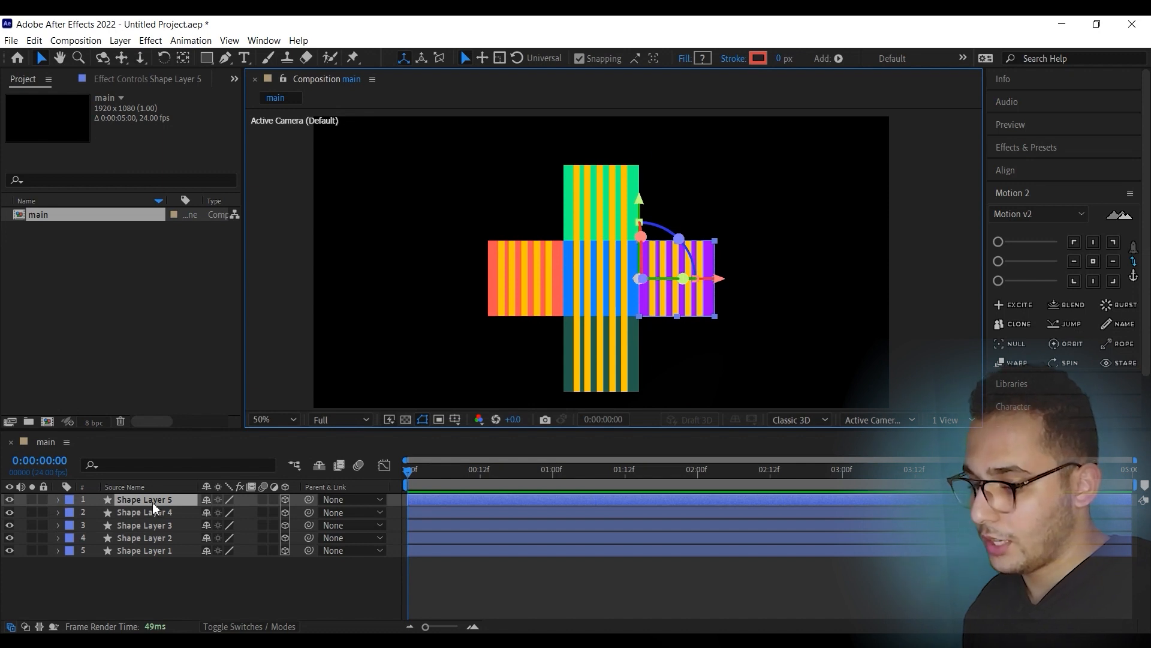
{"action": "key", "text": "r"}
{"action": "left_click", "coordinate": [122, 540]}
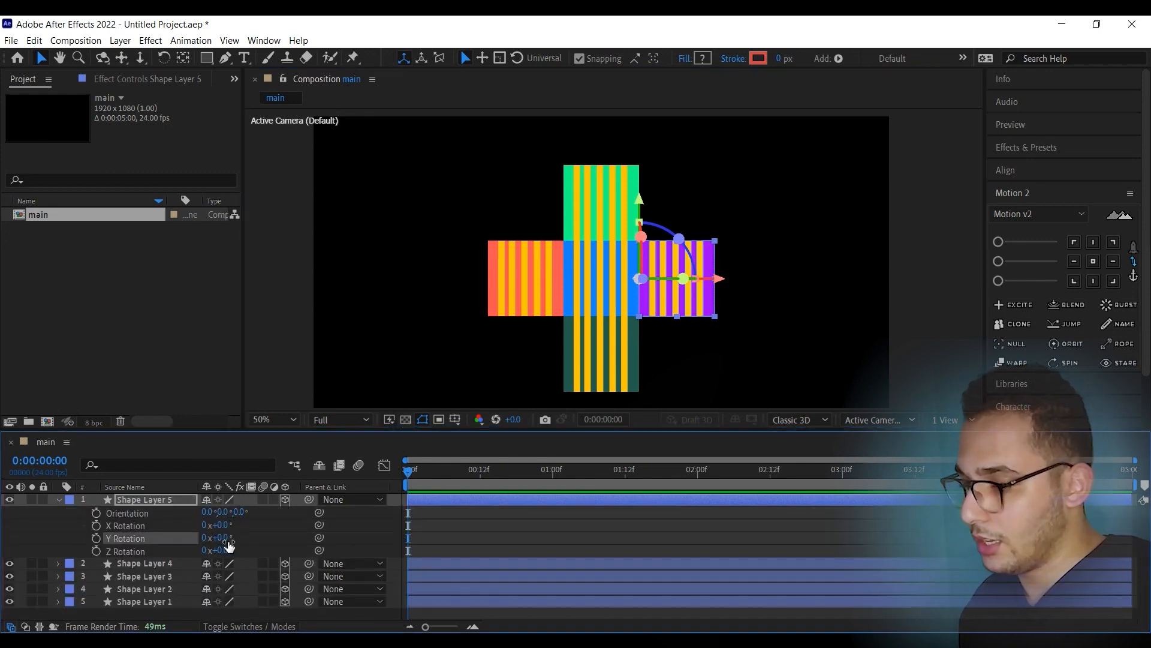
{"action": "left_click_drag", "start_coordinate": [227, 538], "coordinate": [238, 537]}
{"action": "left_click", "coordinate": [224, 537]}
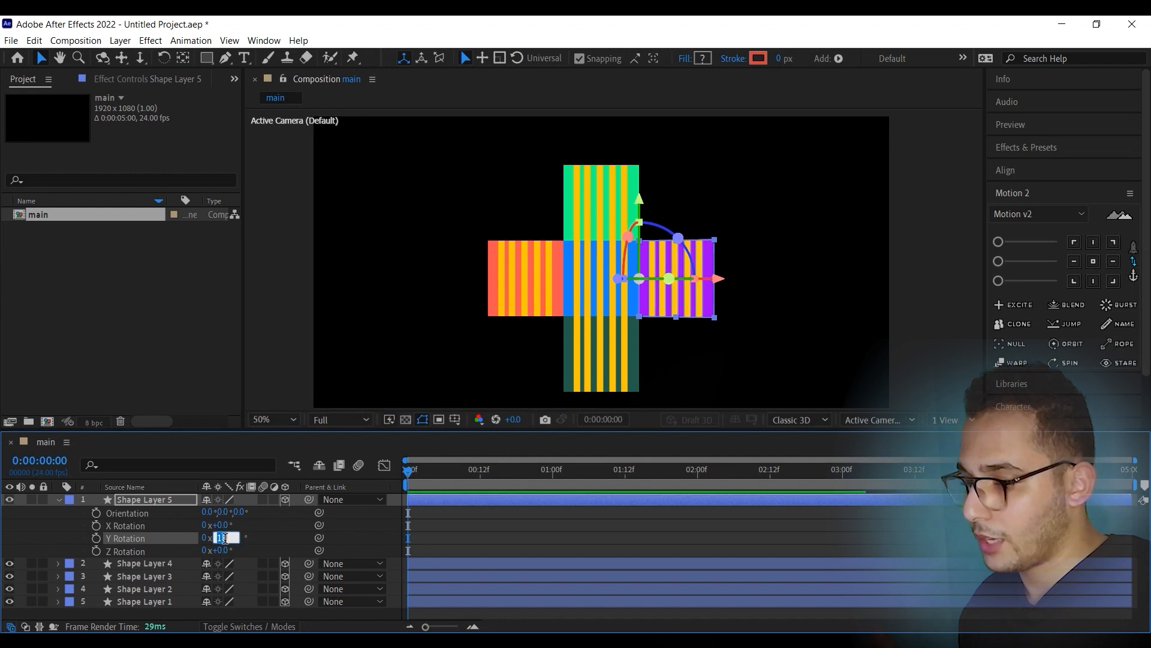
{"action": "type", "text": "-90"}
{"action": "key", "text": "Return"}
Set Shape Layer 4's Y Rotation to 90° and collapse the rotation properties of Shape Layers 4 and 5
{"action": "key", "text": "ctrl+Down"}
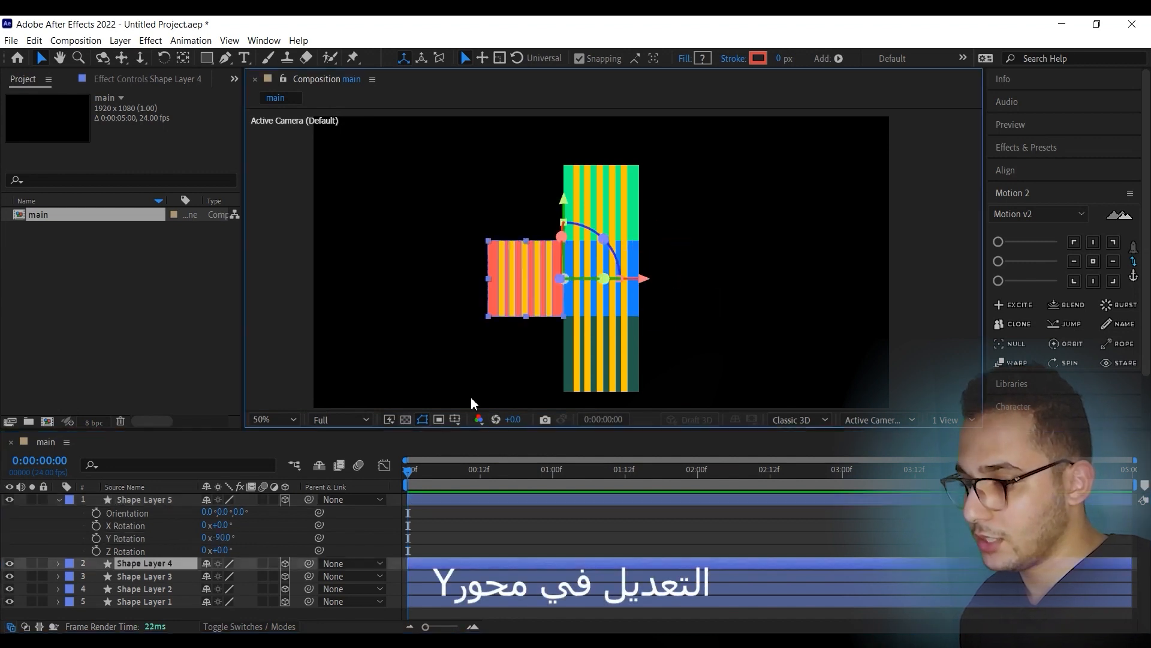
{"action": "key", "text": "r"}
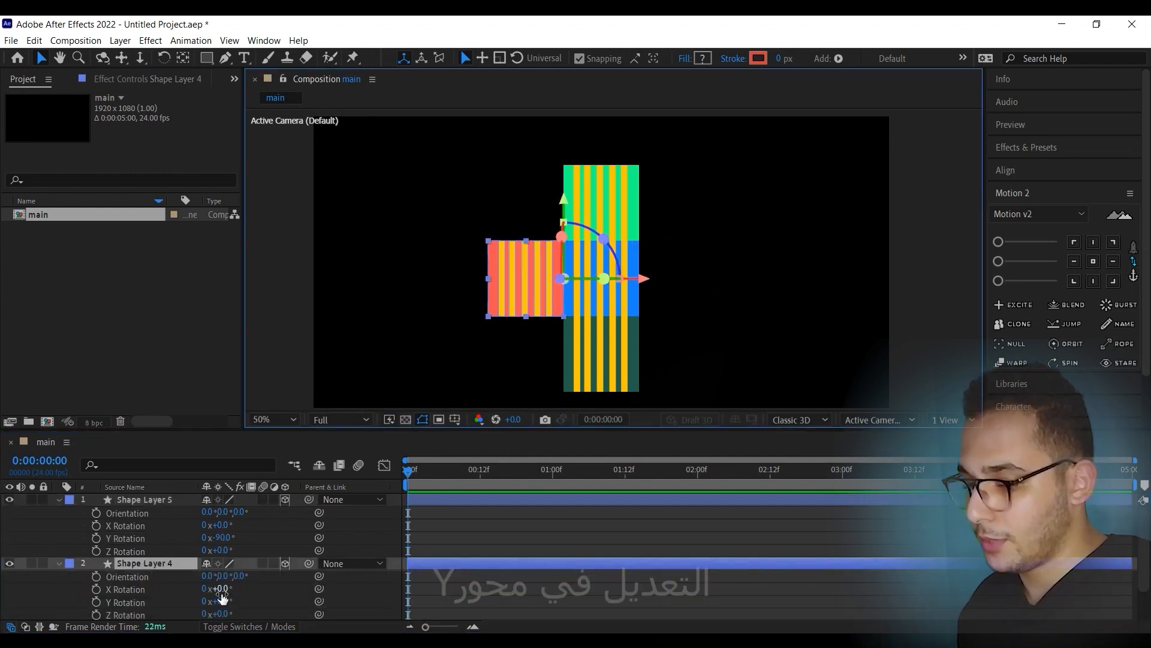
{"action": "left_click", "coordinate": [223, 602]}
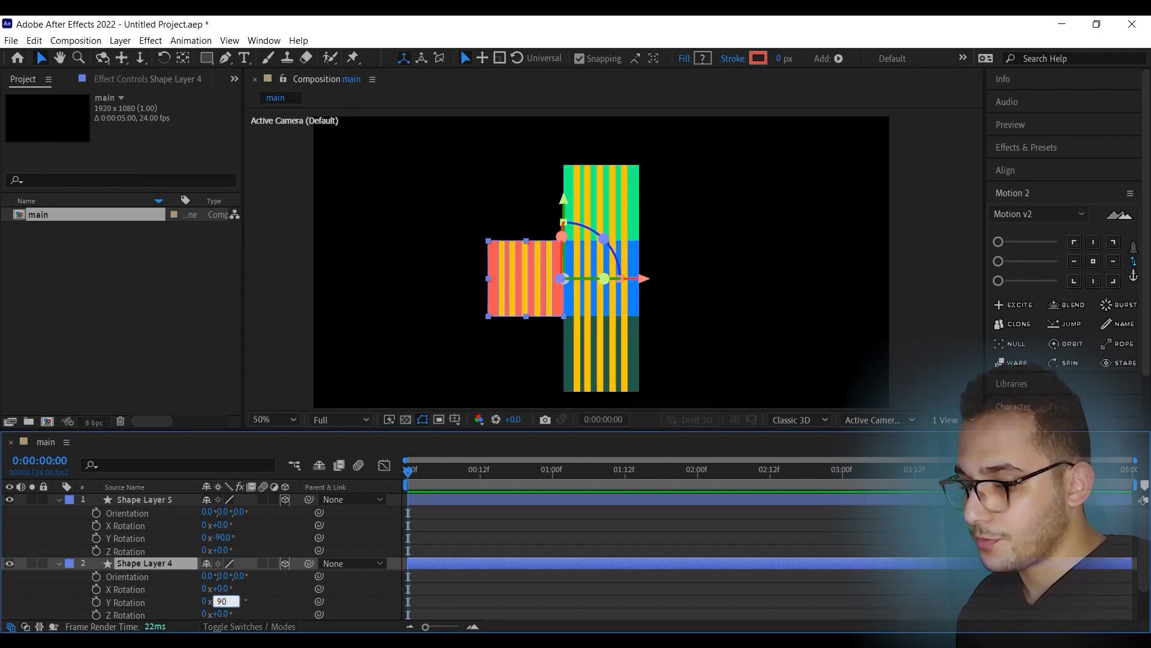
{"action": "key", "text": "Return"}
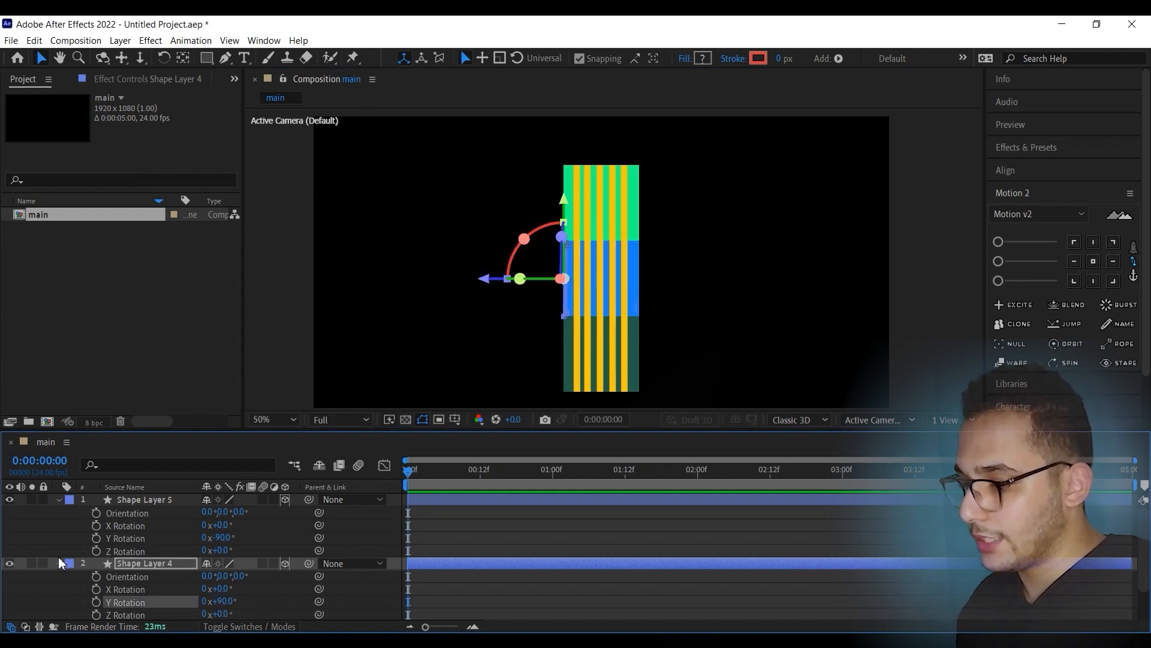
{"action": "left_click", "coordinate": [59, 563]}
{"action": "left_click", "coordinate": [58, 499]}
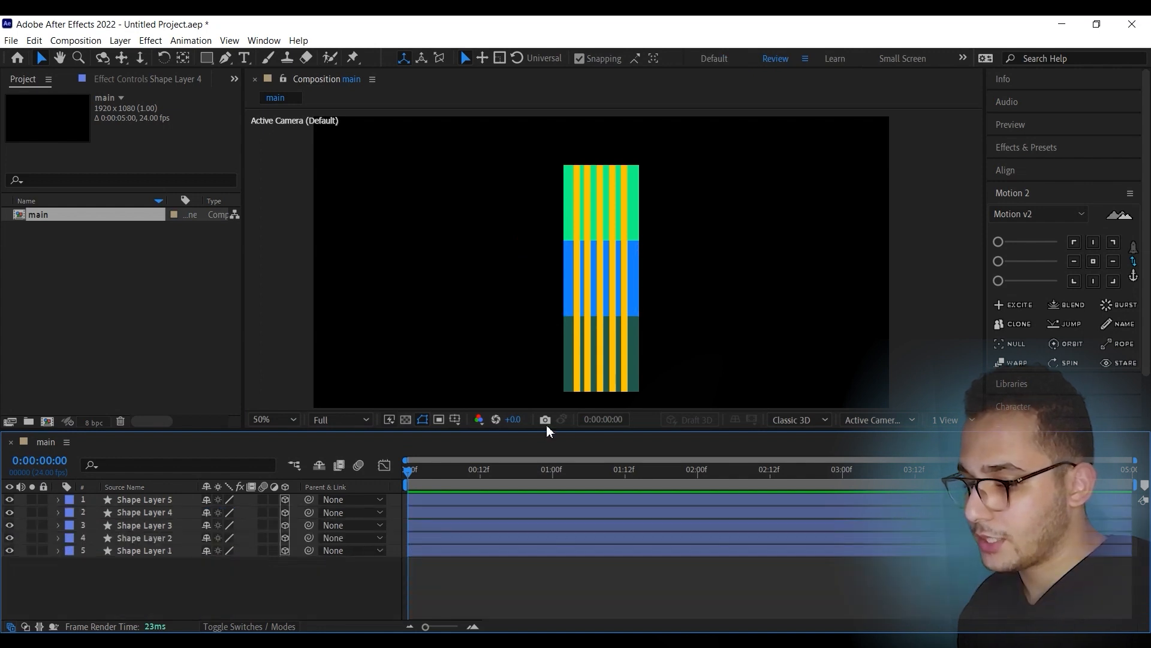
Set Shape Layer 3's X Rotation to 90° to fold the dark green square back from the centre square
{"action": "left_click", "coordinate": [588, 363]}
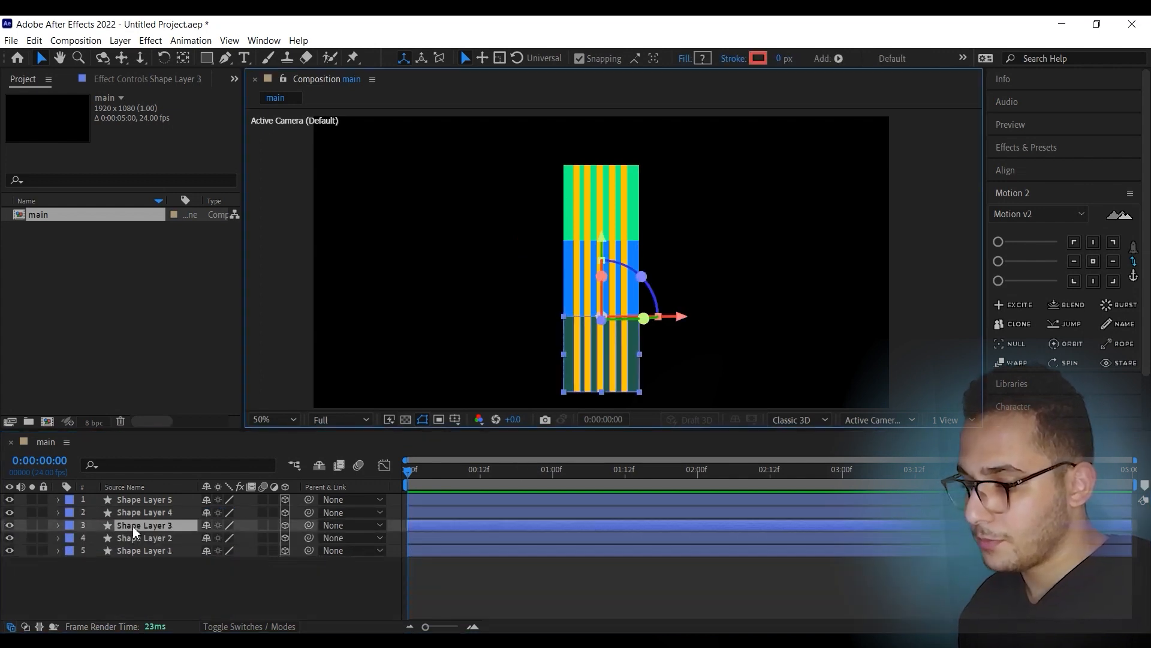
{"action": "key", "text": "r"}
{"action": "left_click", "coordinate": [221, 550]}
{"action": "type", "text": "9"}
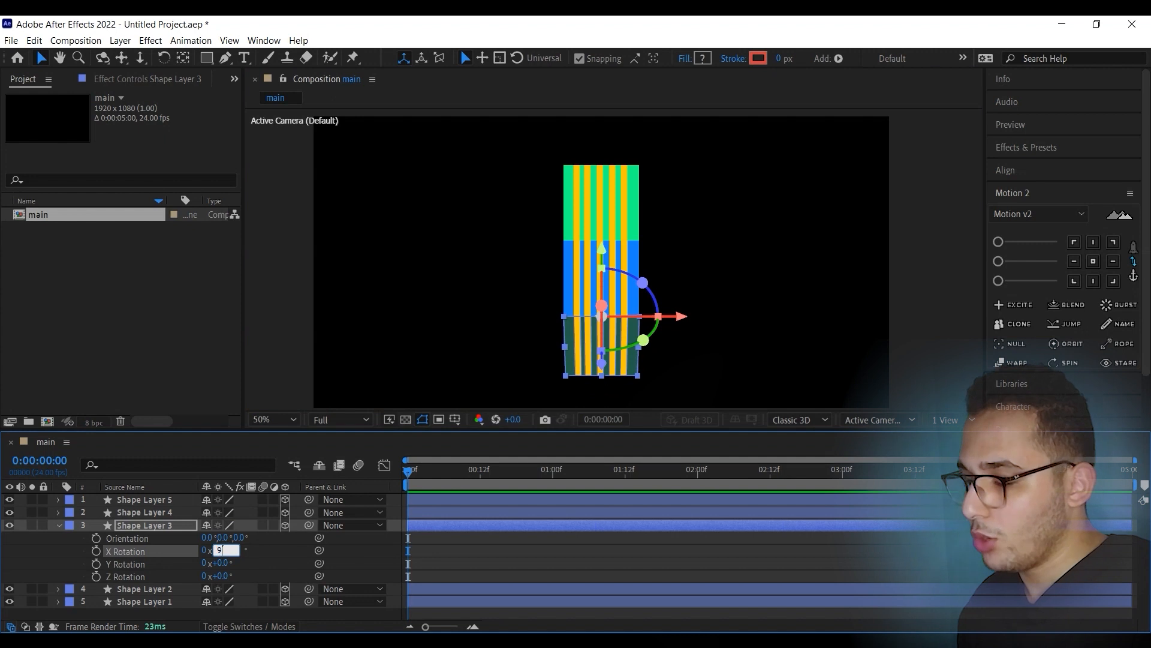
{"action": "type", "text": "0"}
{"action": "key", "text": "Return"}
Collapse Shape Layer 3's properties and set Shape Layer 2's X Rotation to -90° to fold the light green square
{"action": "left_click", "coordinate": [153, 591]}
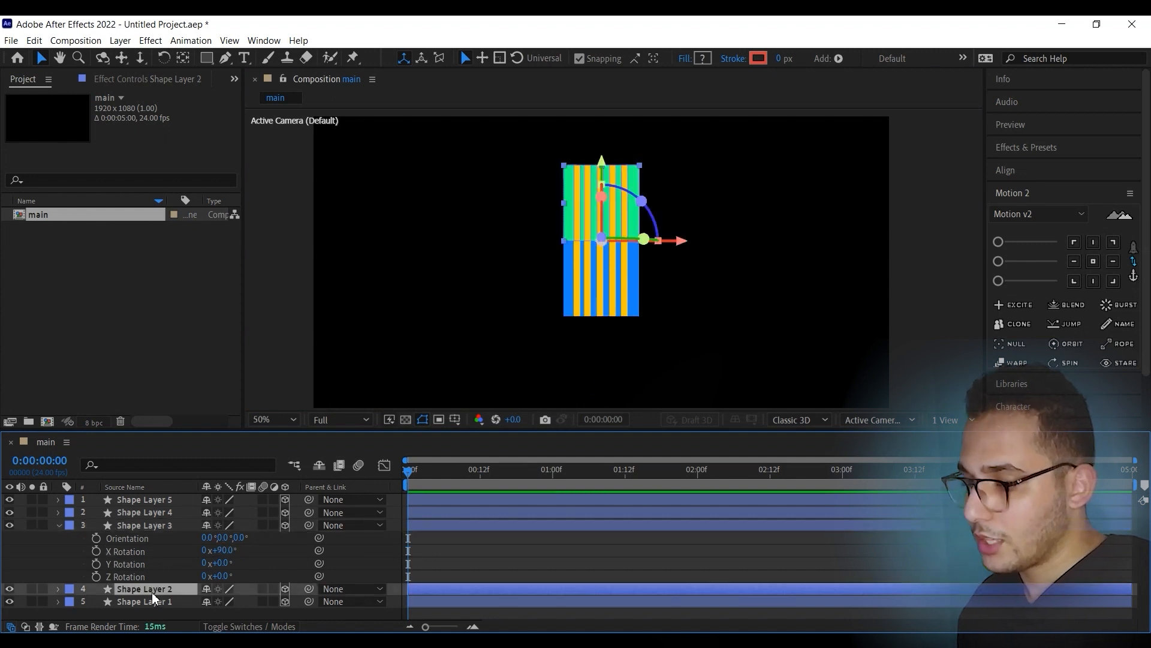
{"action": "left_click", "coordinate": [57, 525]}
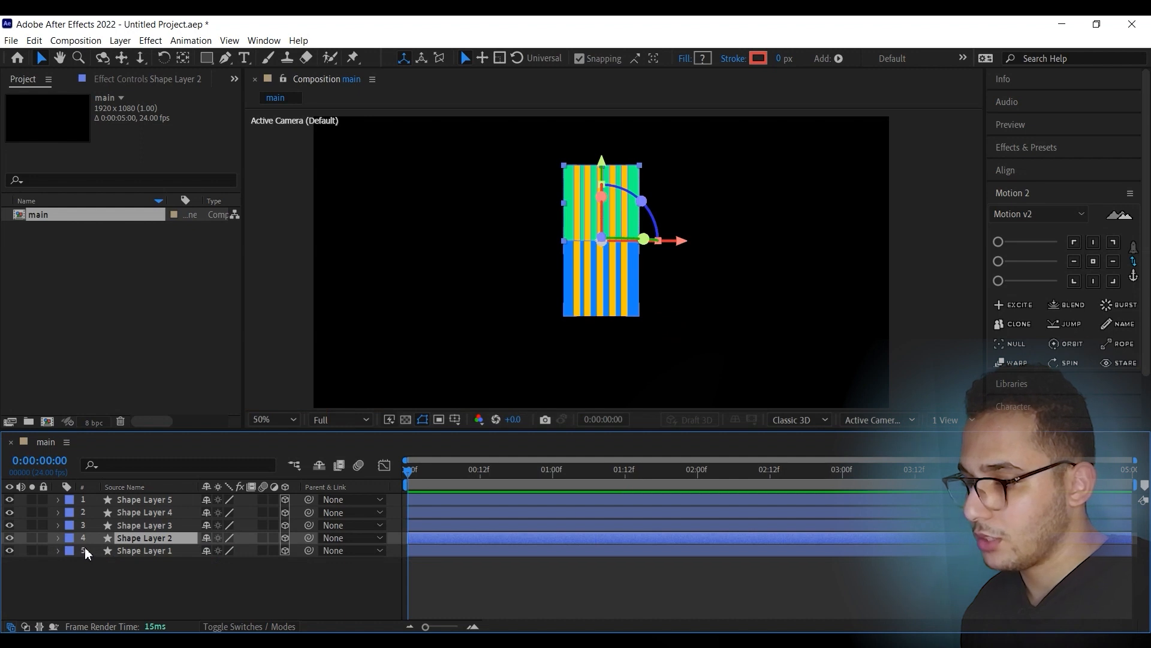
{"action": "key", "text": "r"}
{"action": "left_click", "coordinate": [221, 563]}
{"action": "type", "text": "-7"}
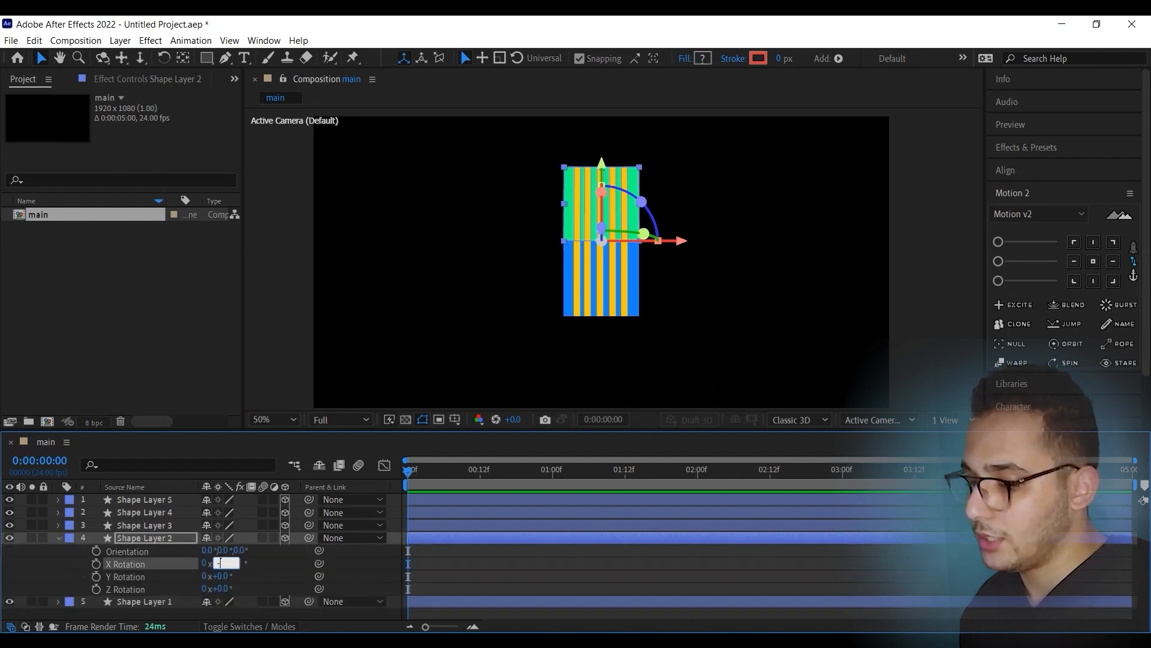
{"action": "type", "text": "0"}
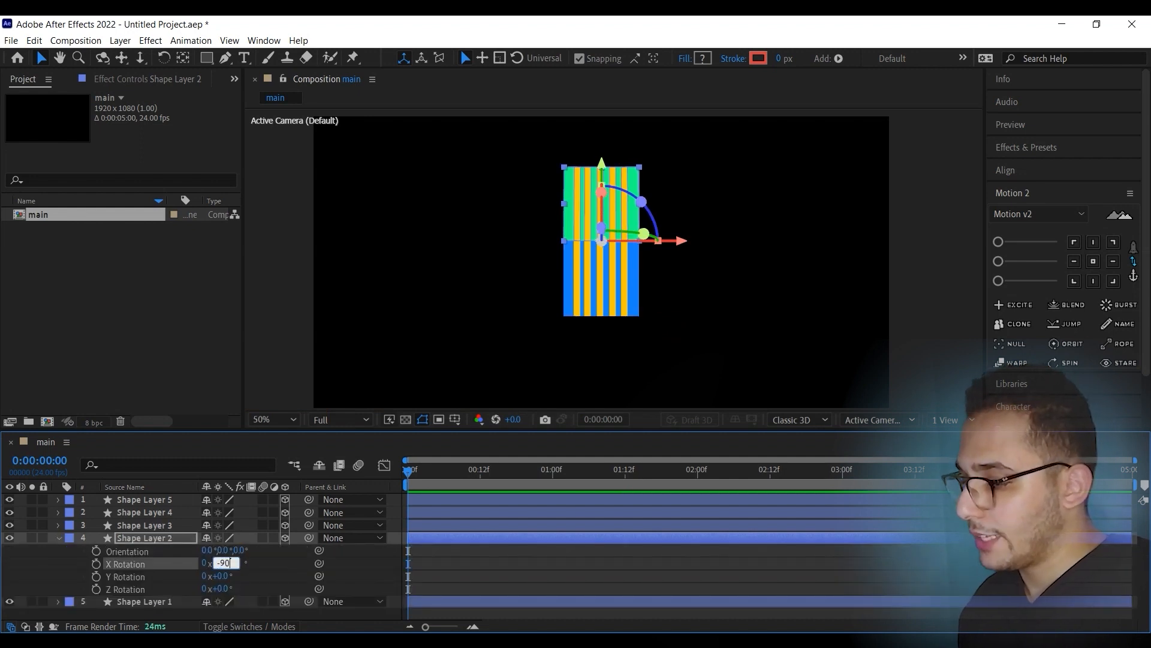
{"action": "key", "text": "Return"}
Examine the folded box from Custom View 3 and return to the Active Camera (Default) view
{"action": "left_click", "coordinate": [905, 359]}
{"action": "left_click", "coordinate": [879, 419]}
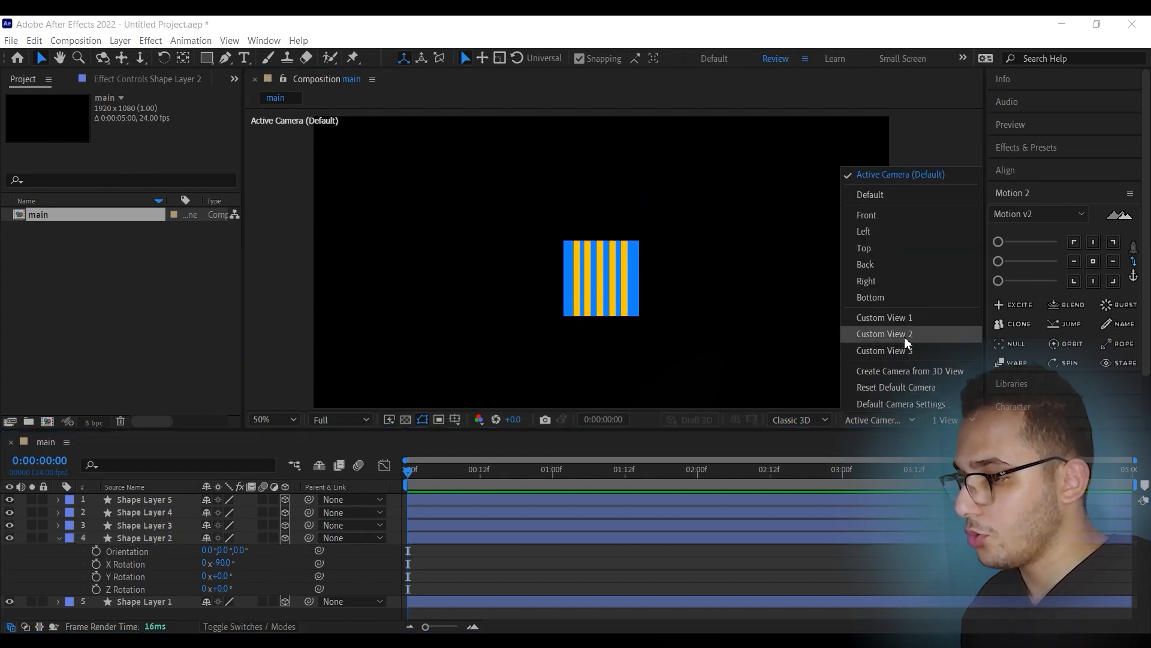
{"action": "left_click", "coordinate": [905, 353]}
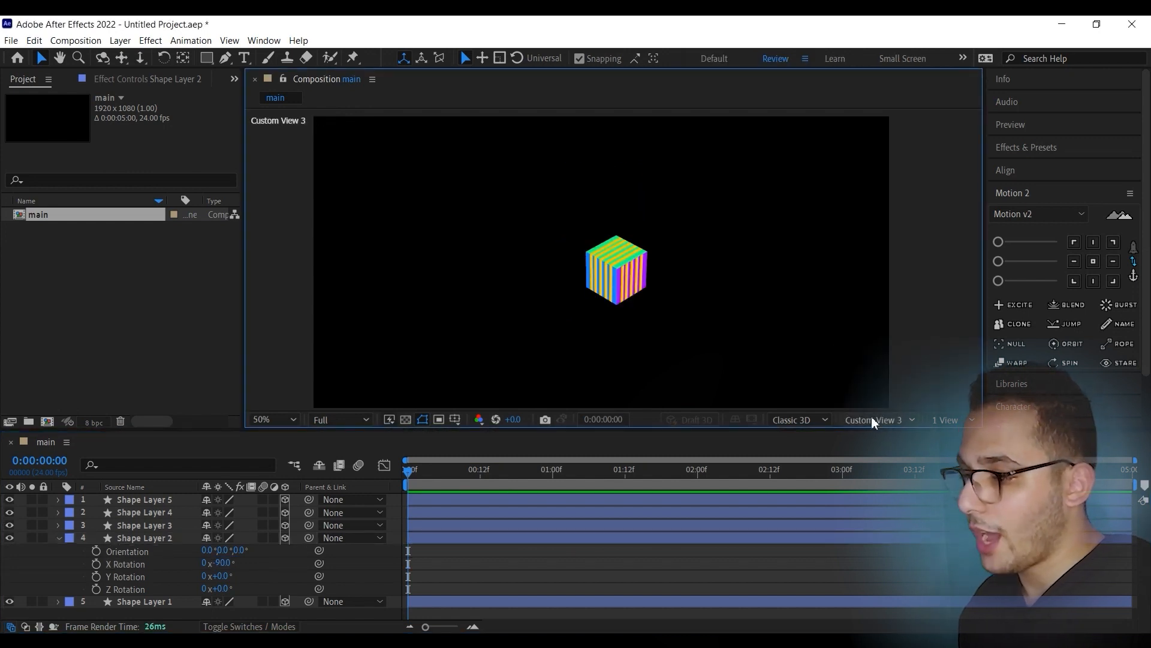
{"action": "left_click", "coordinate": [906, 420]}
{"action": "left_click", "coordinate": [910, 176]}
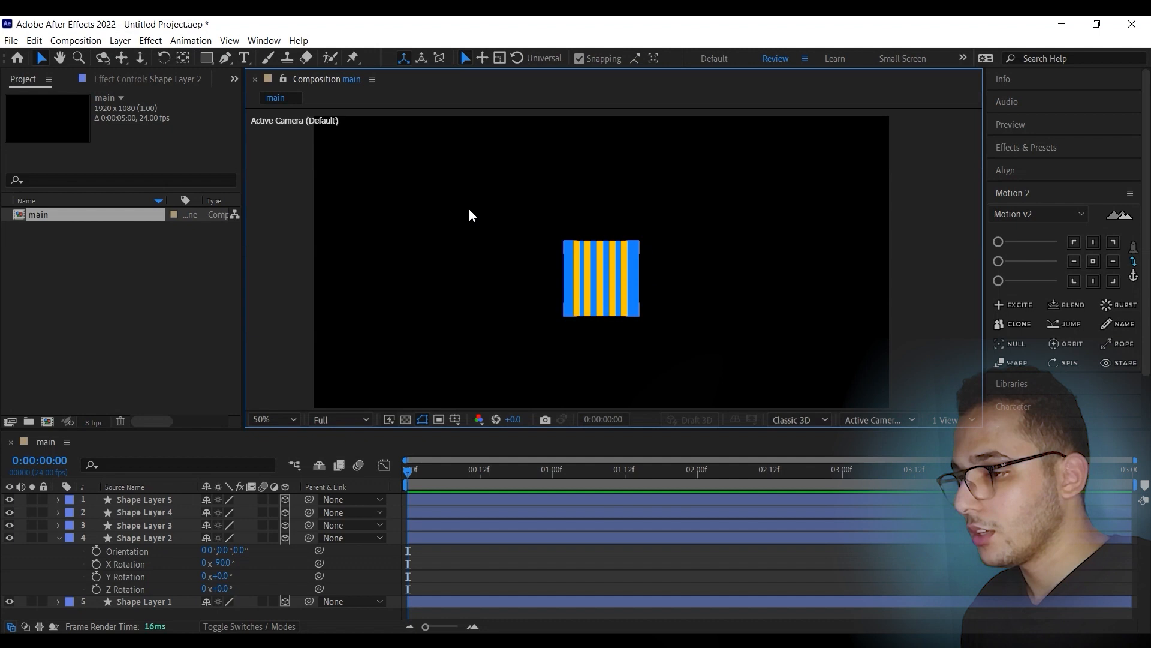
{"action": "left_click", "coordinate": [104, 57]}
{"action": "left_click_drag", "start_coordinate": [510, 292], "coordinate": [738, 341]}
{"action": "key", "text": "v"}
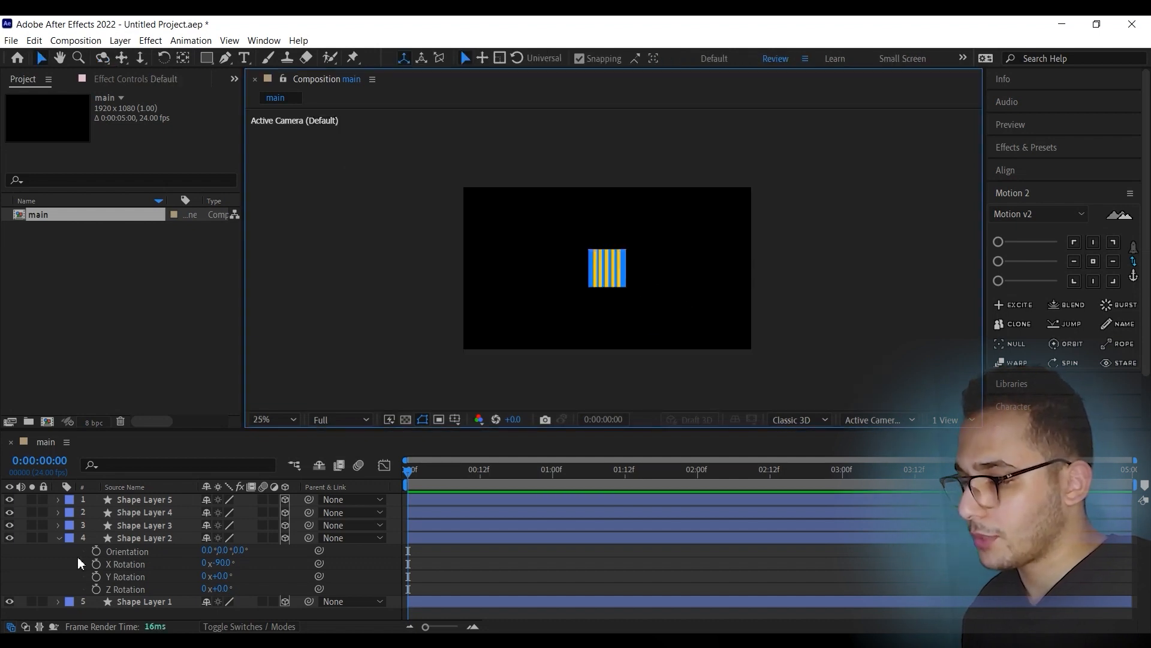
Collapse Shape Layer 2's properties and parent Shape Layers 2, 3, 4 and 5 to Shape Layer 1
{"action": "left_click", "coordinate": [58, 538]}
{"action": "left_click_drag", "start_coordinate": [36, 544], "coordinate": [186, 498]}
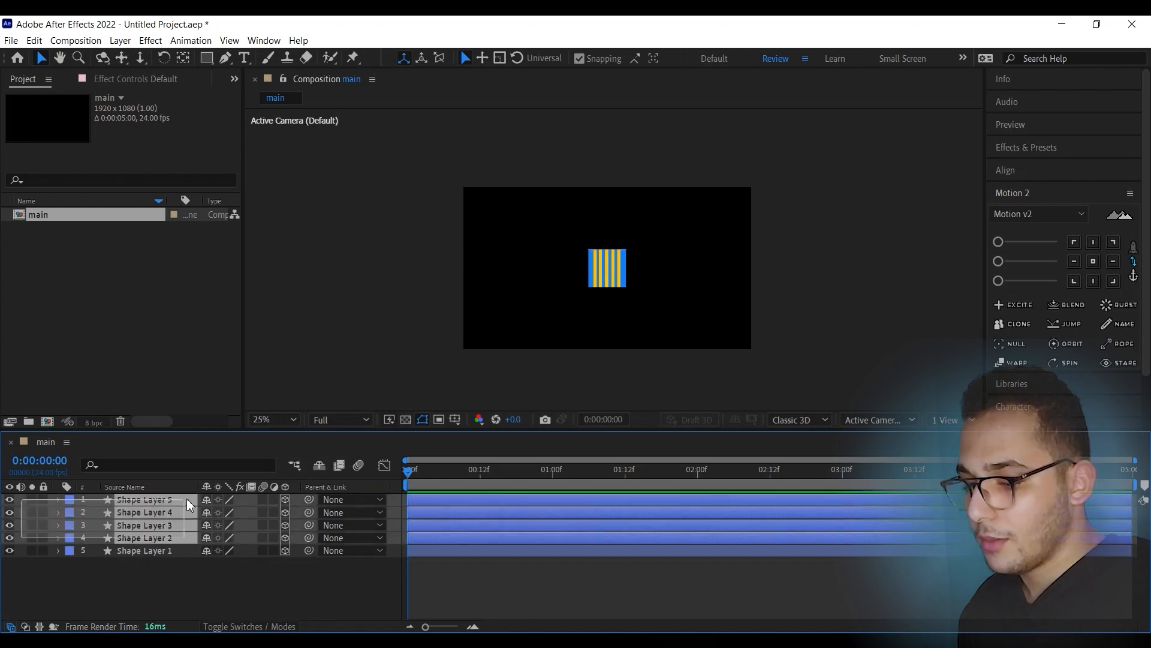
{"action": "left_click_drag", "start_coordinate": [308, 501], "coordinate": [175, 554]}
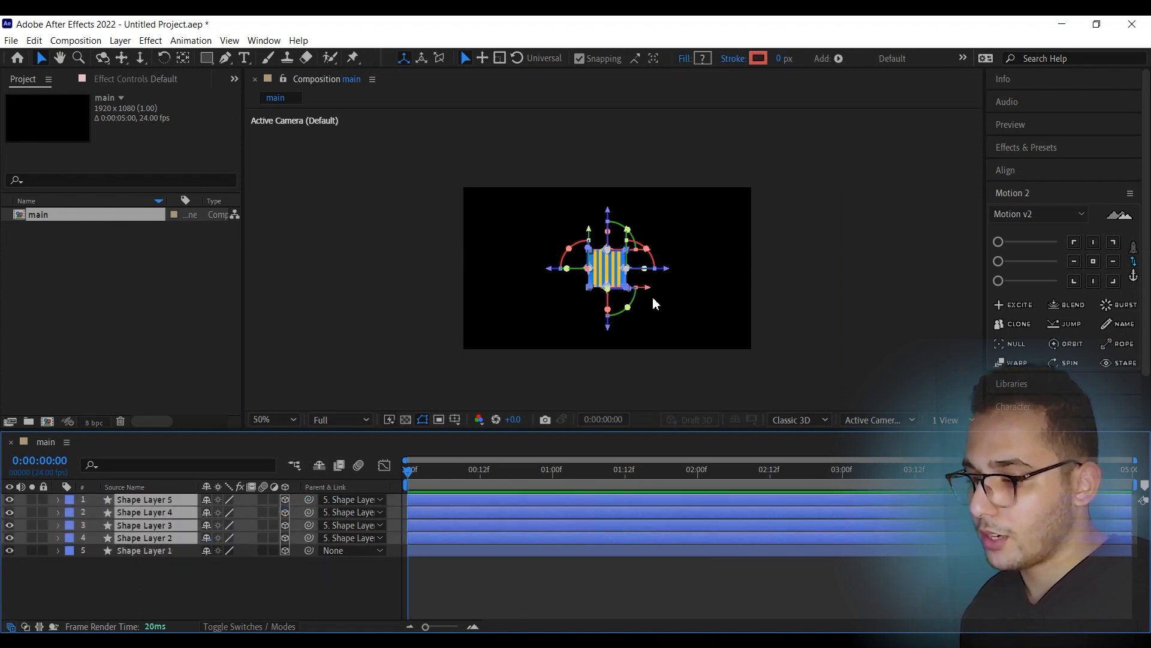
Set Shape Layer 1's X Orientation to 90° to tilt the whole box, and collapse its rotation properties
{"action": "key", "text": "period"}
{"action": "left_click_drag", "start_coordinate": [741, 316], "coordinate": [745, 288]}
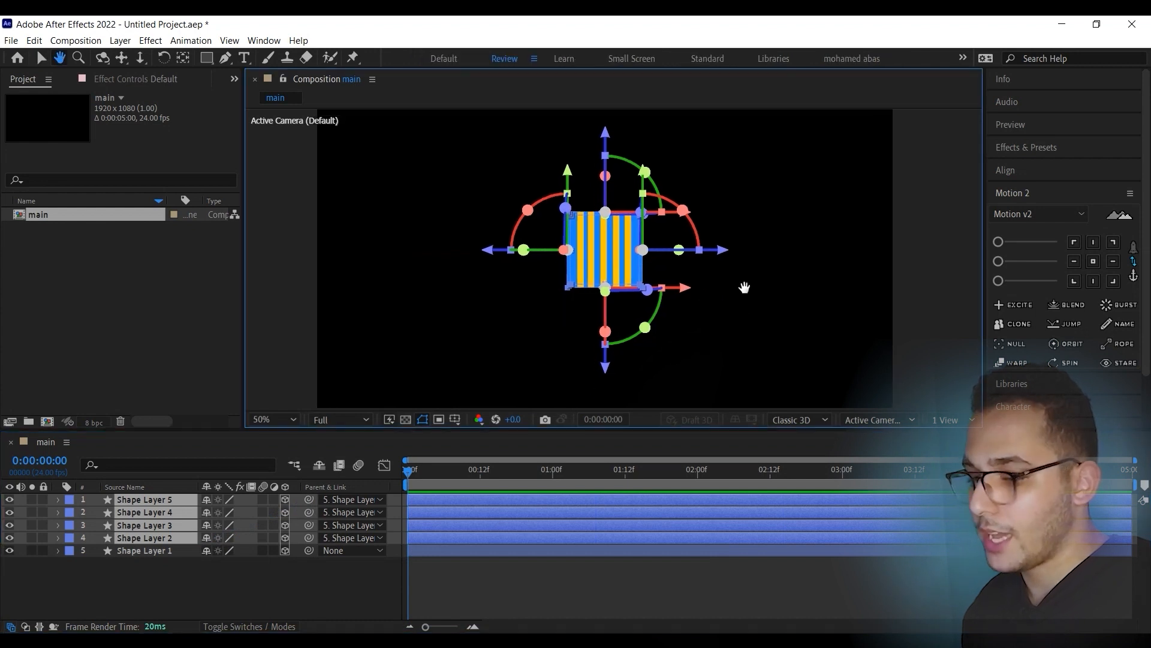
{"action": "key", "text": "v"}
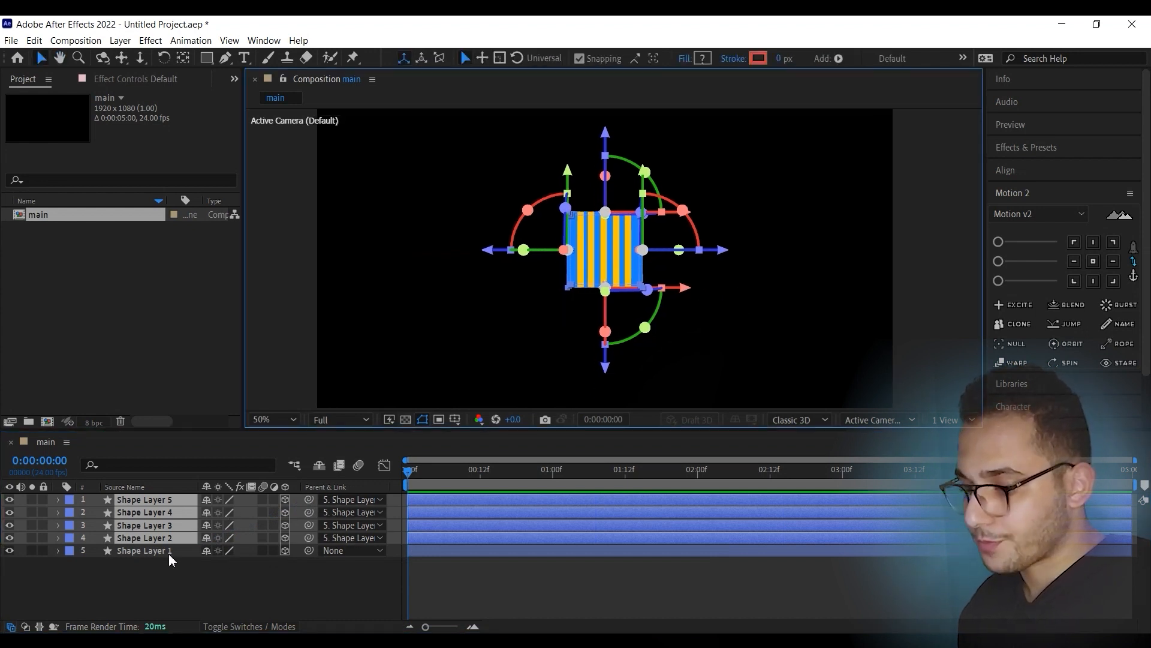
{"action": "left_click", "coordinate": [174, 587]}
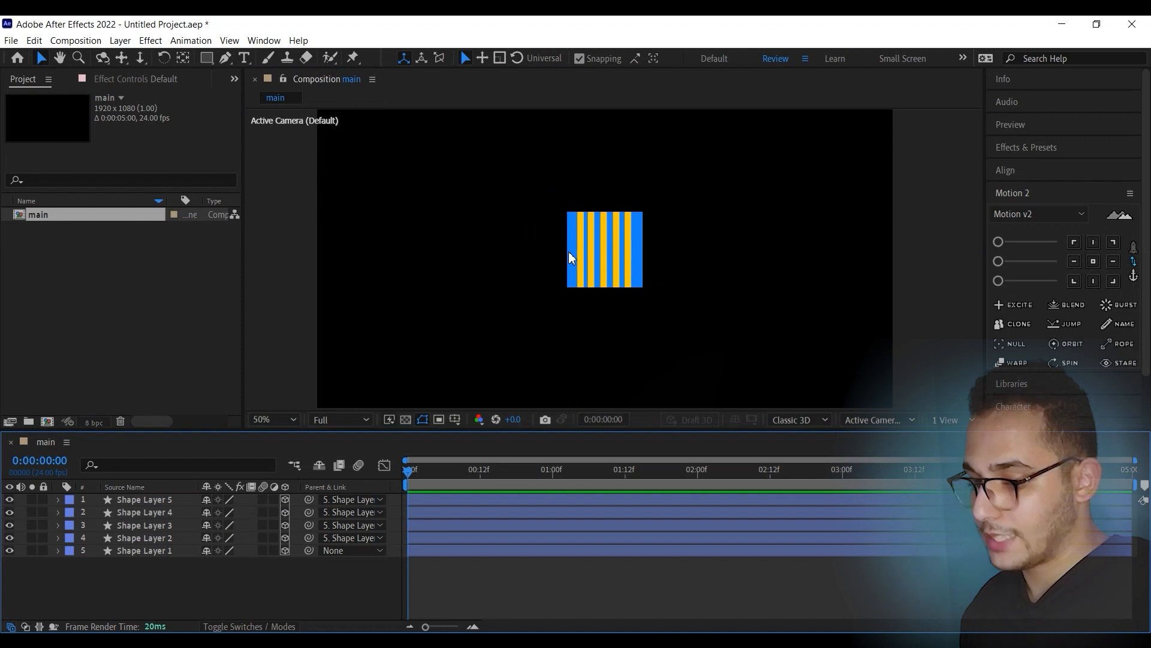
{"action": "left_click", "coordinate": [137, 549]}
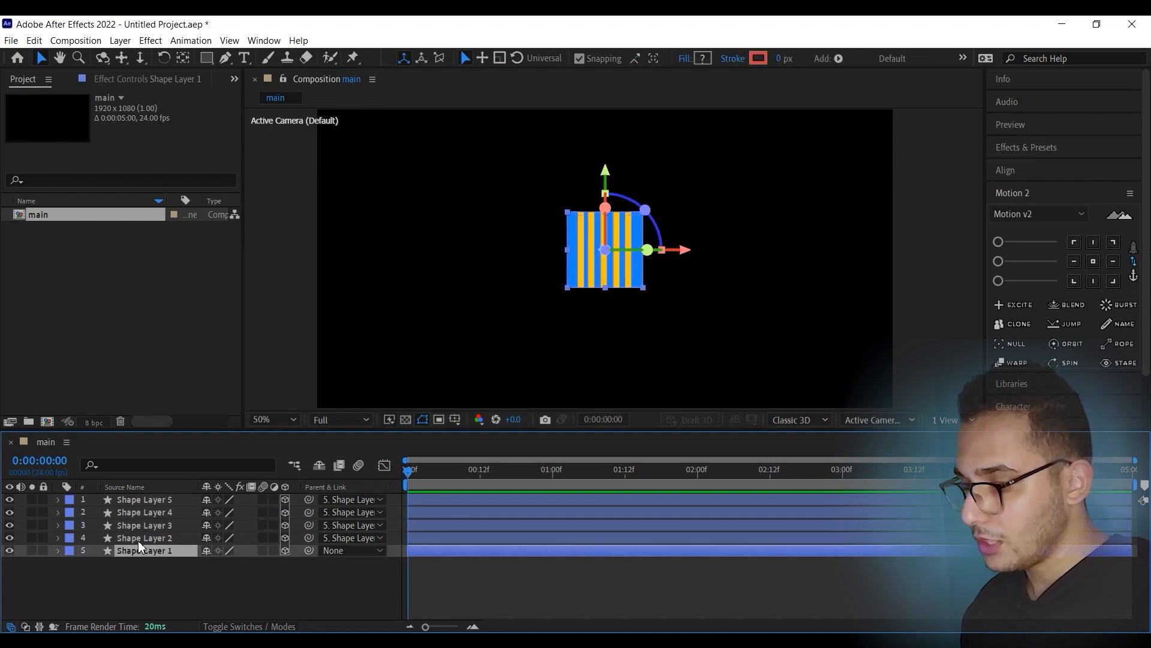
{"action": "key", "text": "r"}
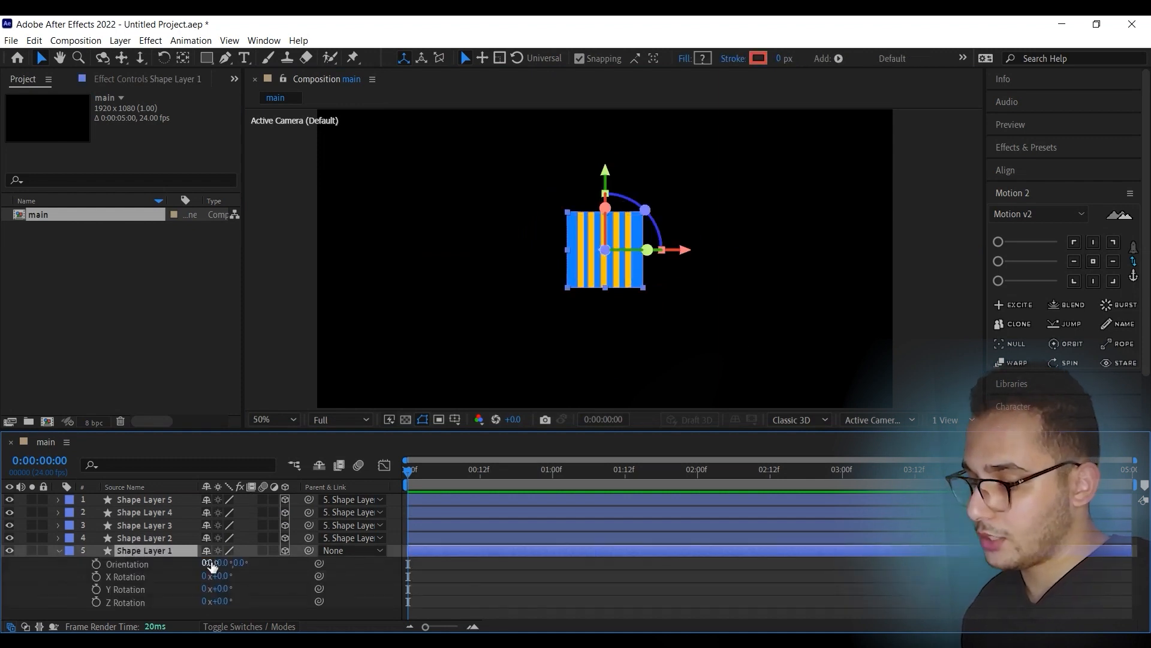
{"action": "left_click_drag", "start_coordinate": [213, 562], "coordinate": [264, 554]}
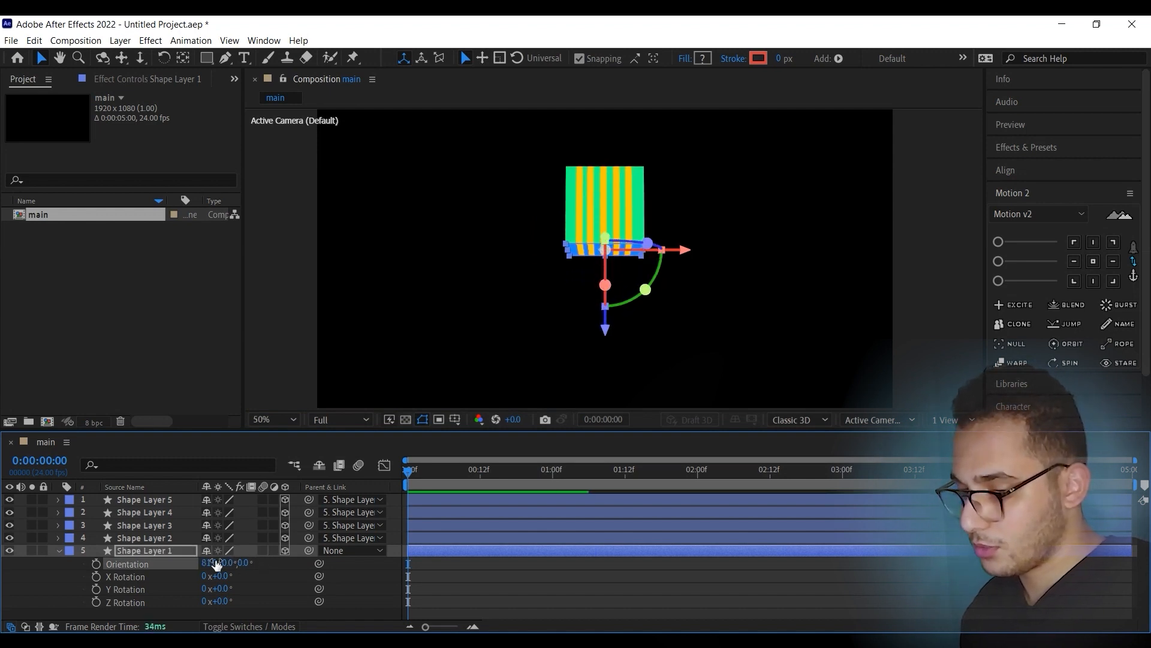
{"action": "type", "text": "90"}
{"action": "key", "text": "Return"}
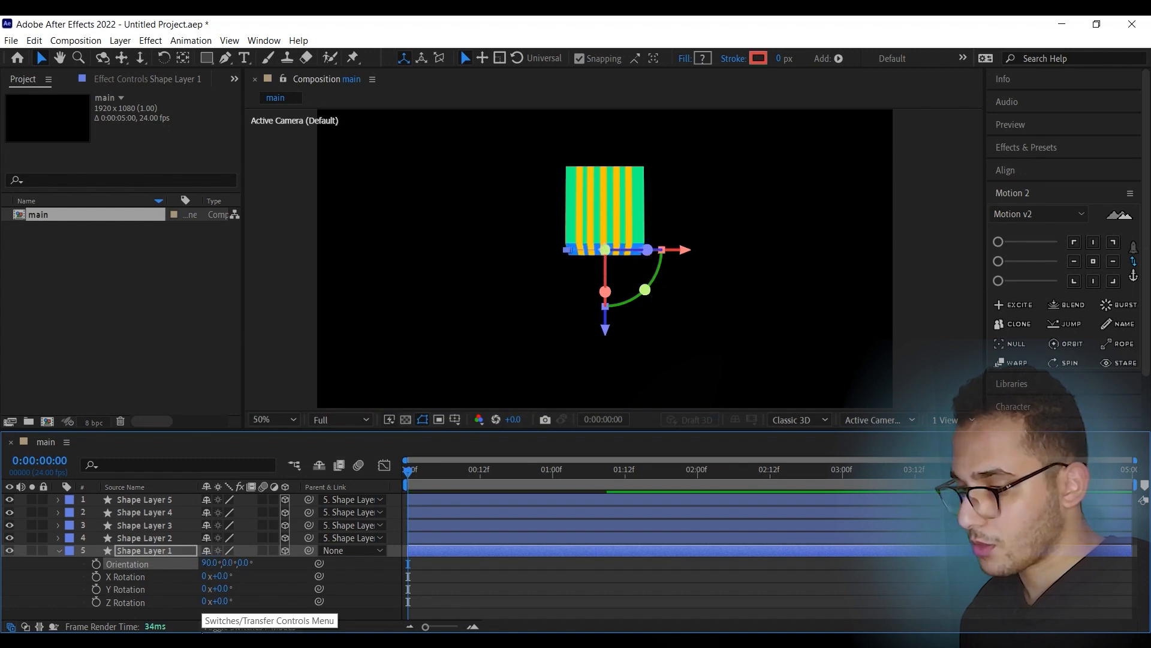
{"action": "left_click", "coordinate": [58, 550]}
{"action": "left_click", "coordinate": [203, 587]}
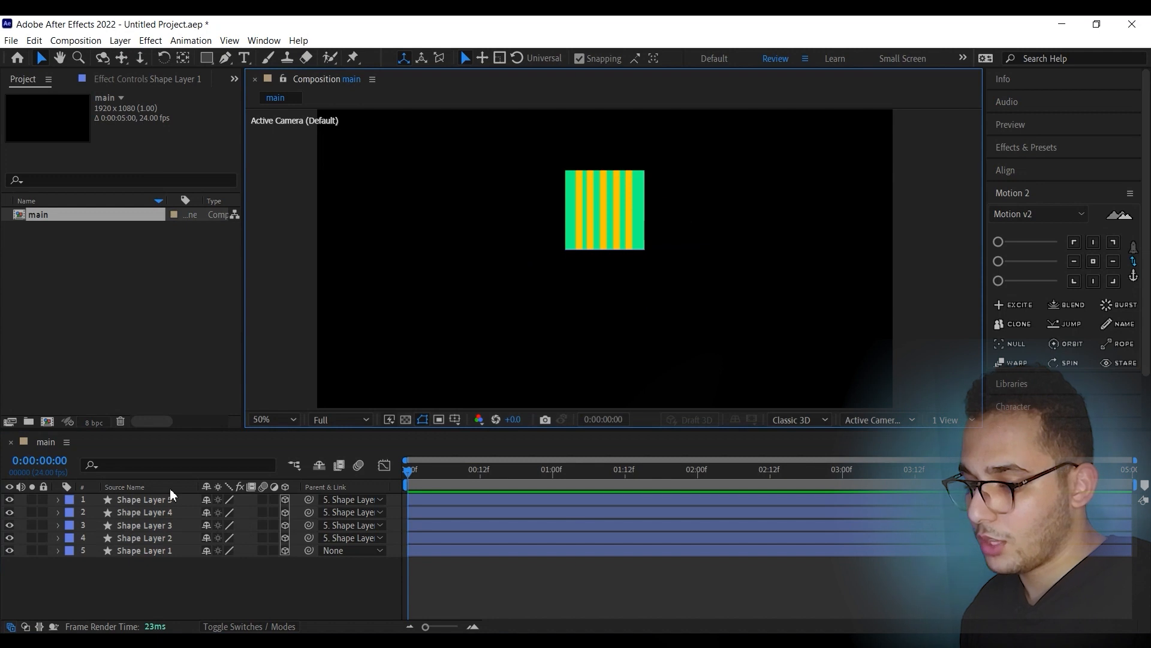
Duplicate all five shape layers, with the copies grouped together above the originals
{"action": "left_click_drag", "start_coordinate": [72, 585], "coordinate": [149, 487]}
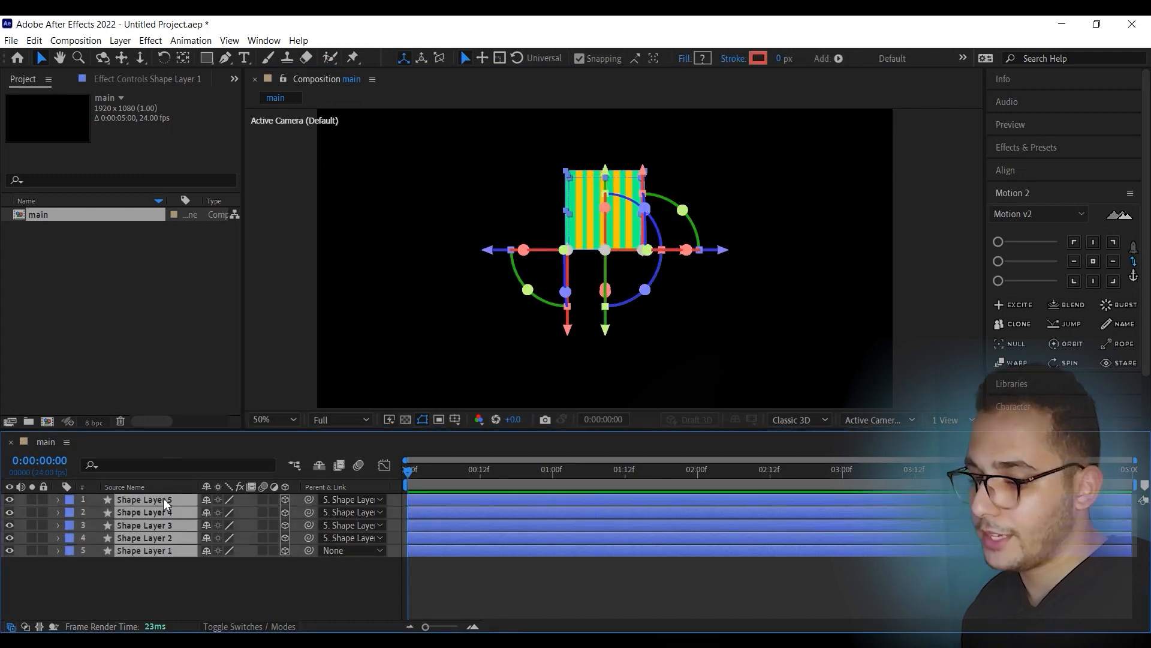
{"action": "key", "text": "ctrl+d"}
{"action": "left_click_drag", "start_coordinate": [153, 551], "coordinate": [156, 506]}
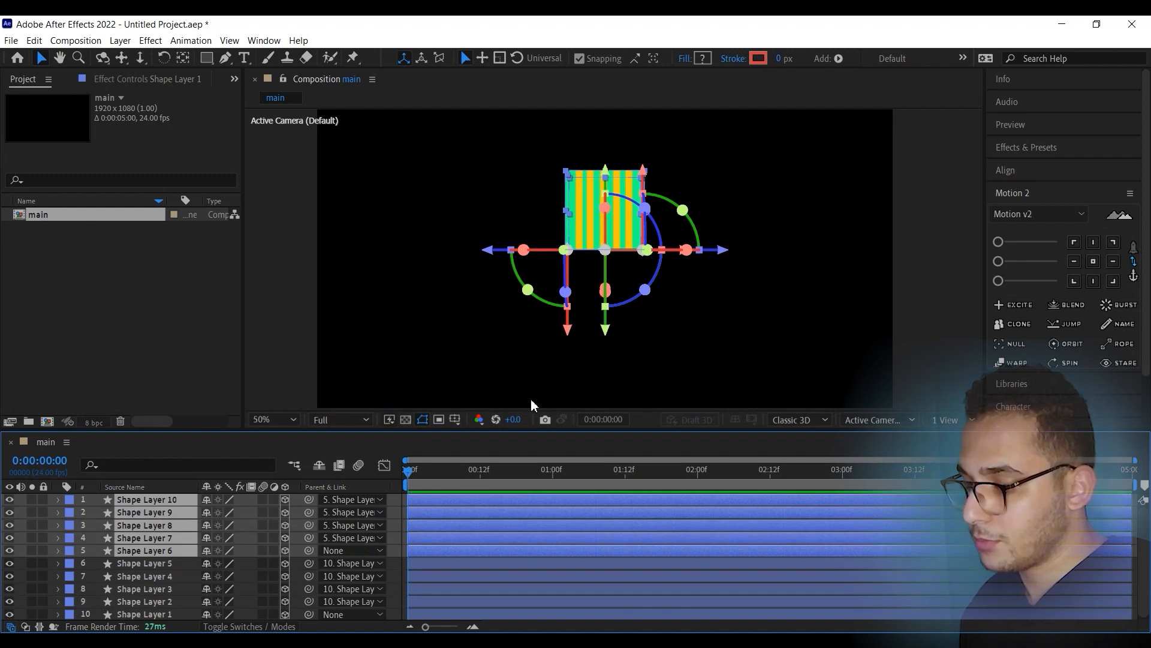
{"action": "left_click", "coordinate": [337, 335]}
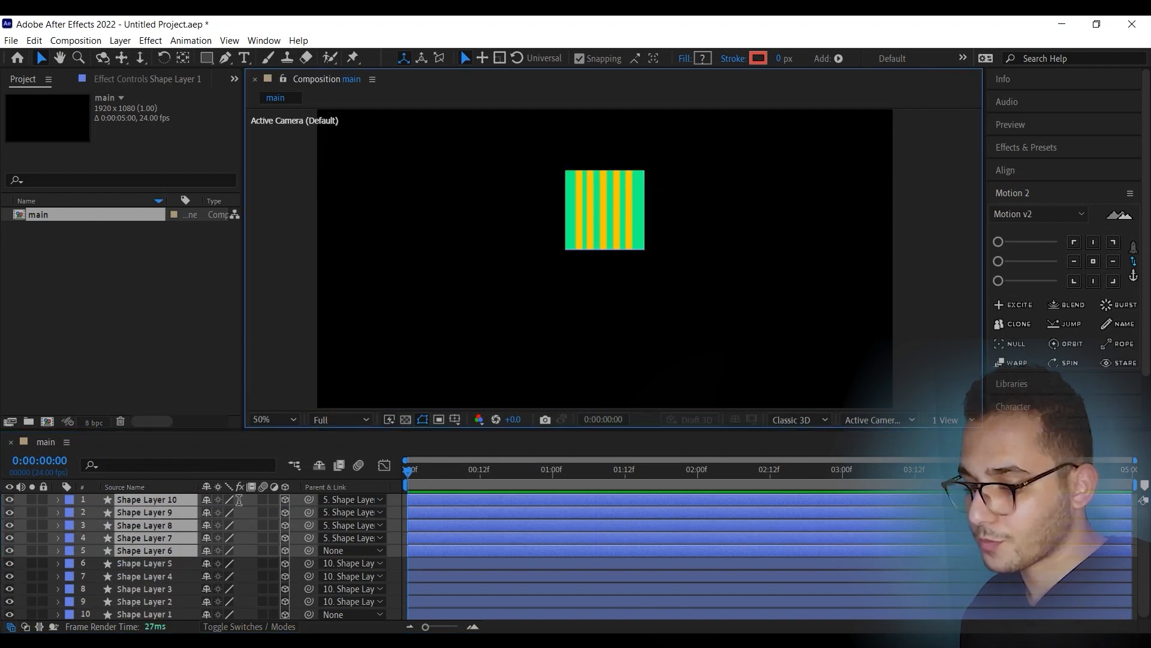
Scale Shape Layer 6, the parent of the duplicated box, uniformly to 125%
{"action": "left_click", "coordinate": [149, 549]}
{"action": "key", "text": "s"}
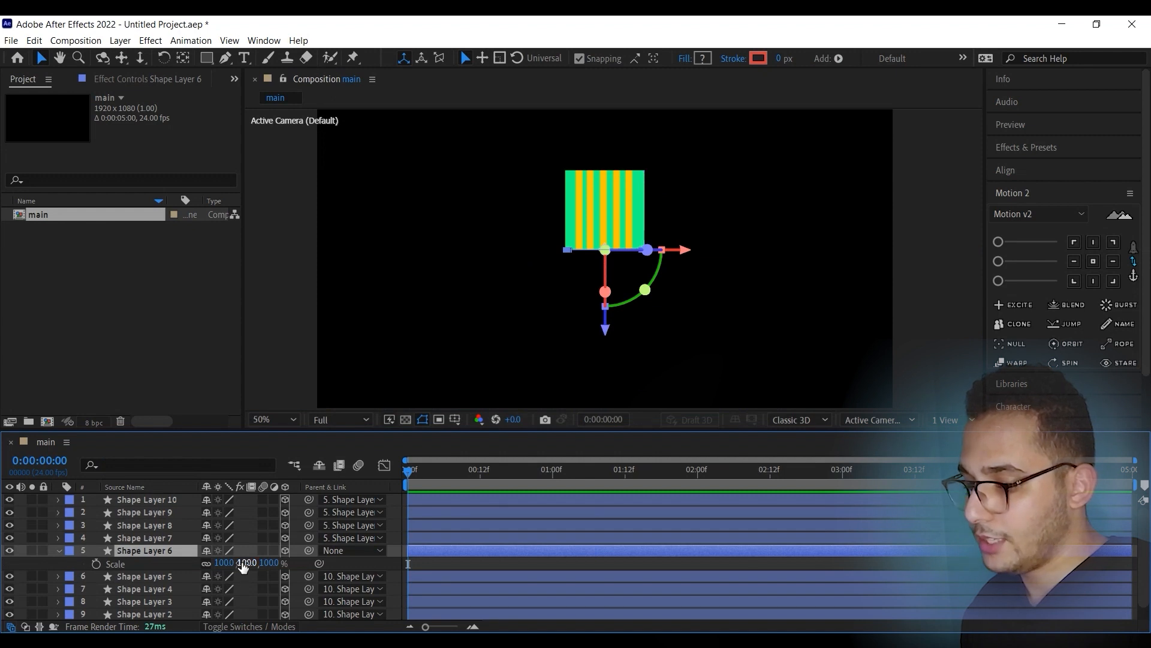
{"action": "left_click_drag", "start_coordinate": [245, 563], "coordinate": [260, 563]}
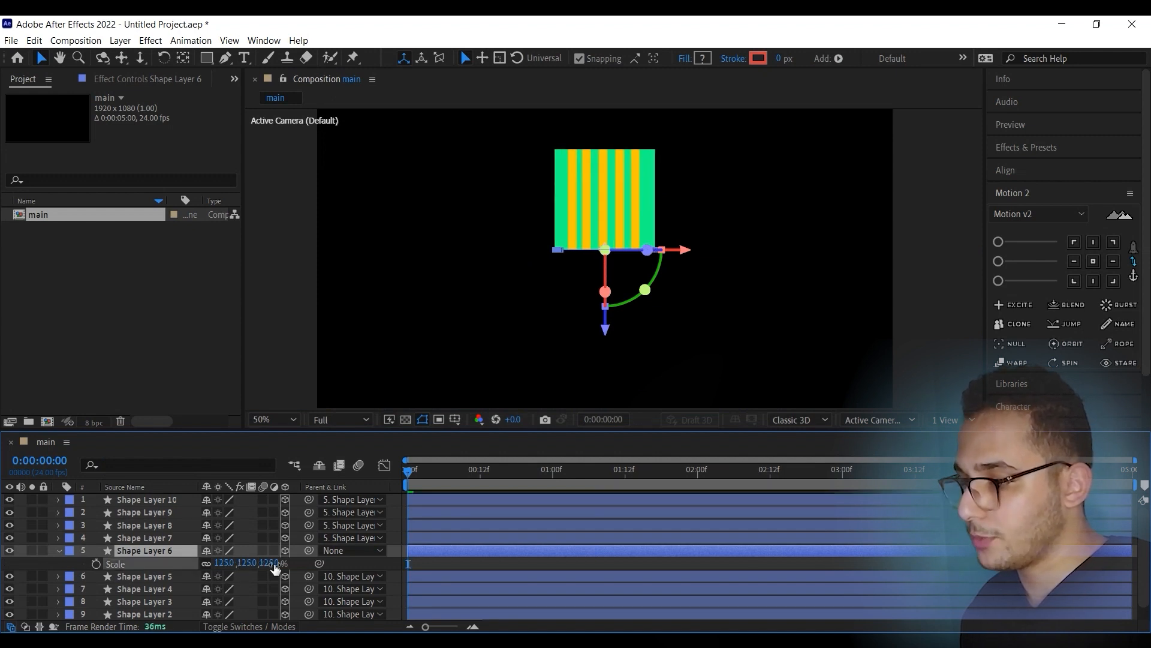
Raise Shape Layer 6 to a Y position of 405 and set its uniform scale to 115%
{"action": "left_click", "coordinate": [153, 550]}
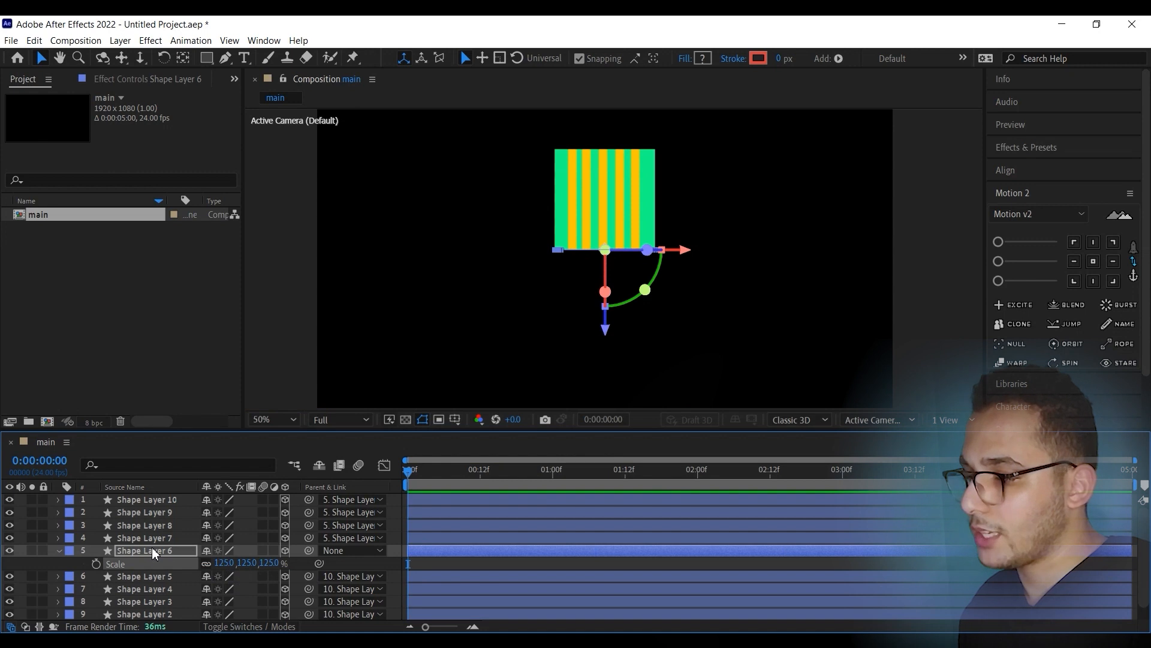
{"action": "key", "text": "shift+p"}
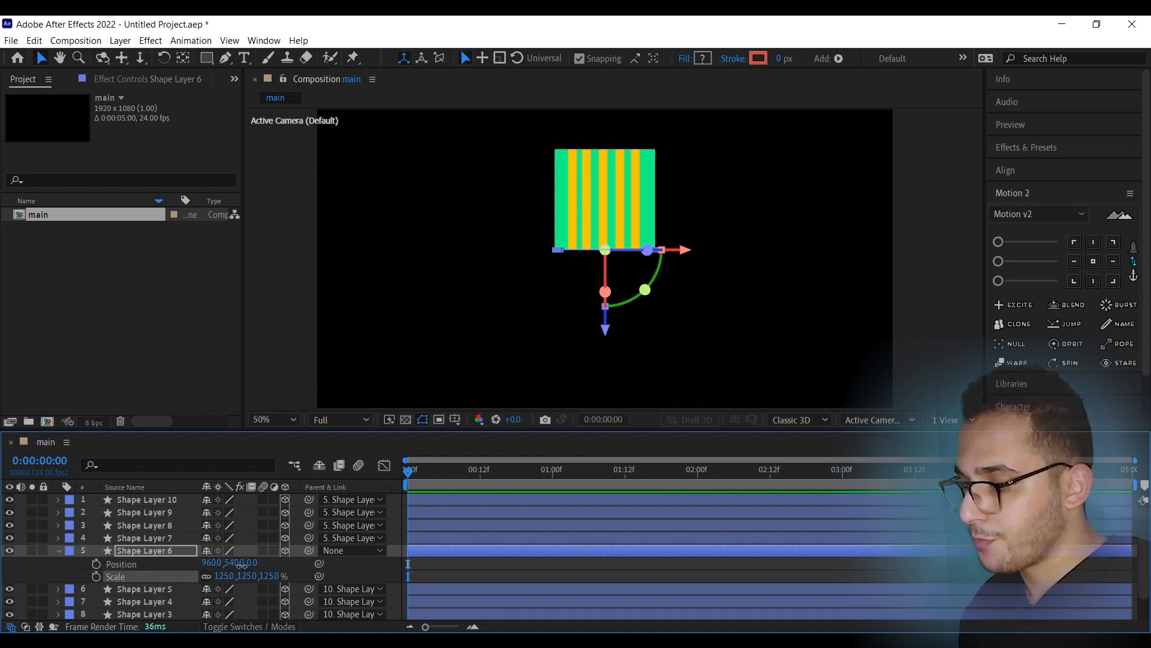
{"action": "left_click_drag", "start_coordinate": [242, 566], "coordinate": [144, 564]}
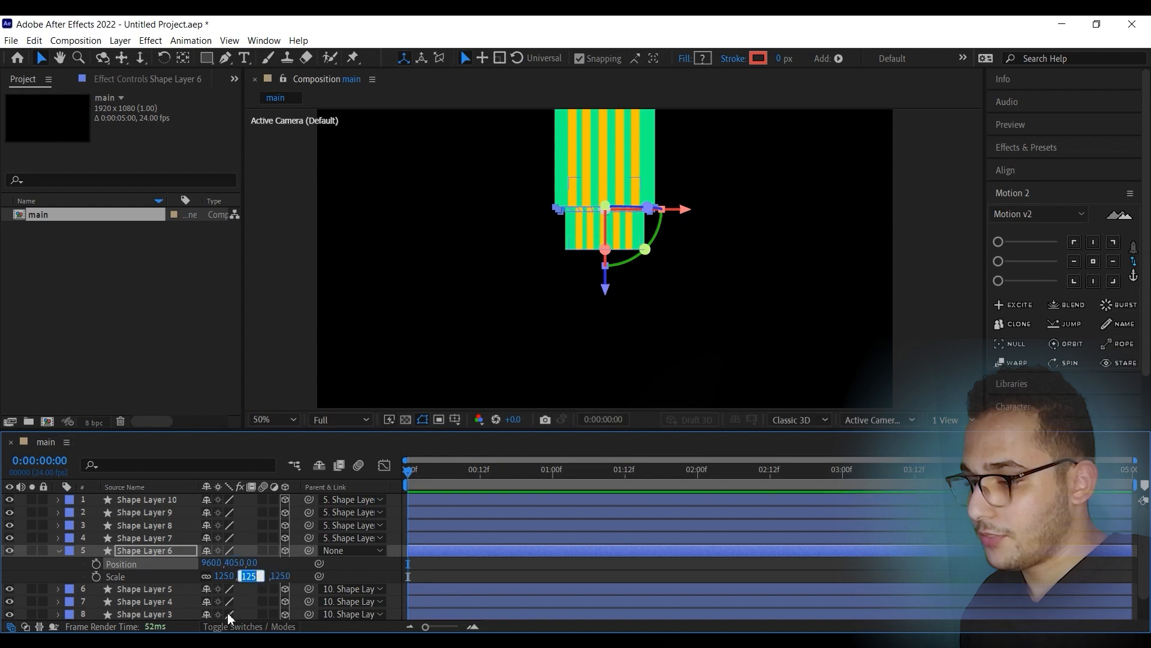
{"action": "type", "text": "115"}
{"action": "key", "text": "Return"}
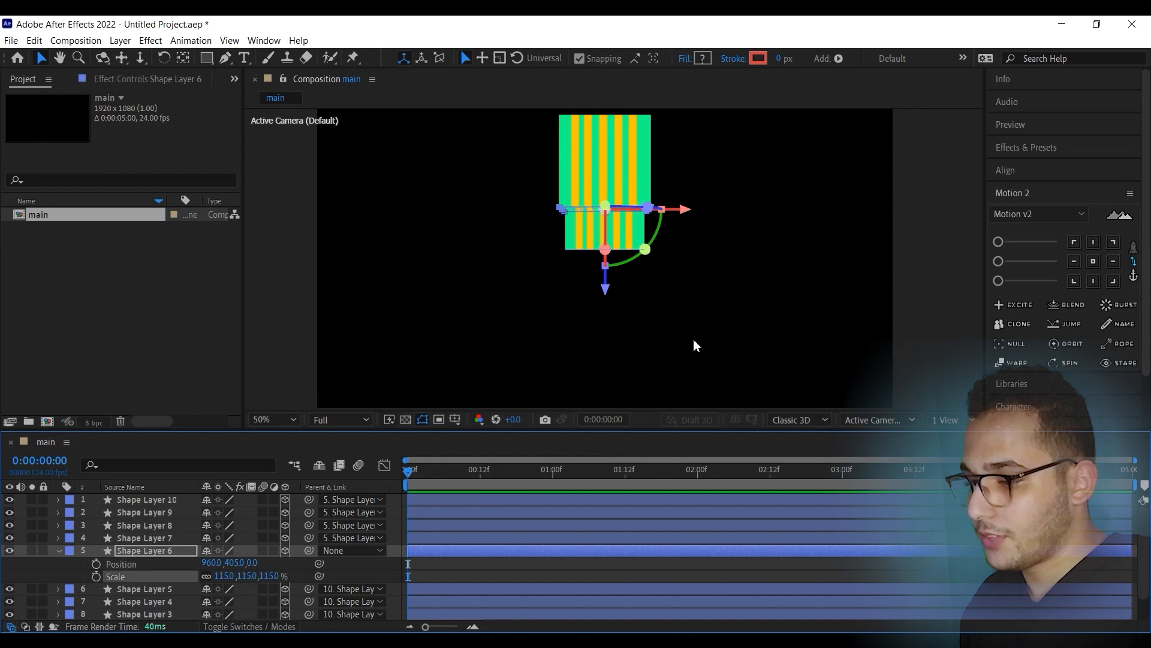
{"action": "left_click", "coordinate": [696, 345]}
Move Shape Layer 6 up to a Y position of 252 and inspect the gap between the two boxes
{"action": "left_click", "coordinate": [150, 558]}
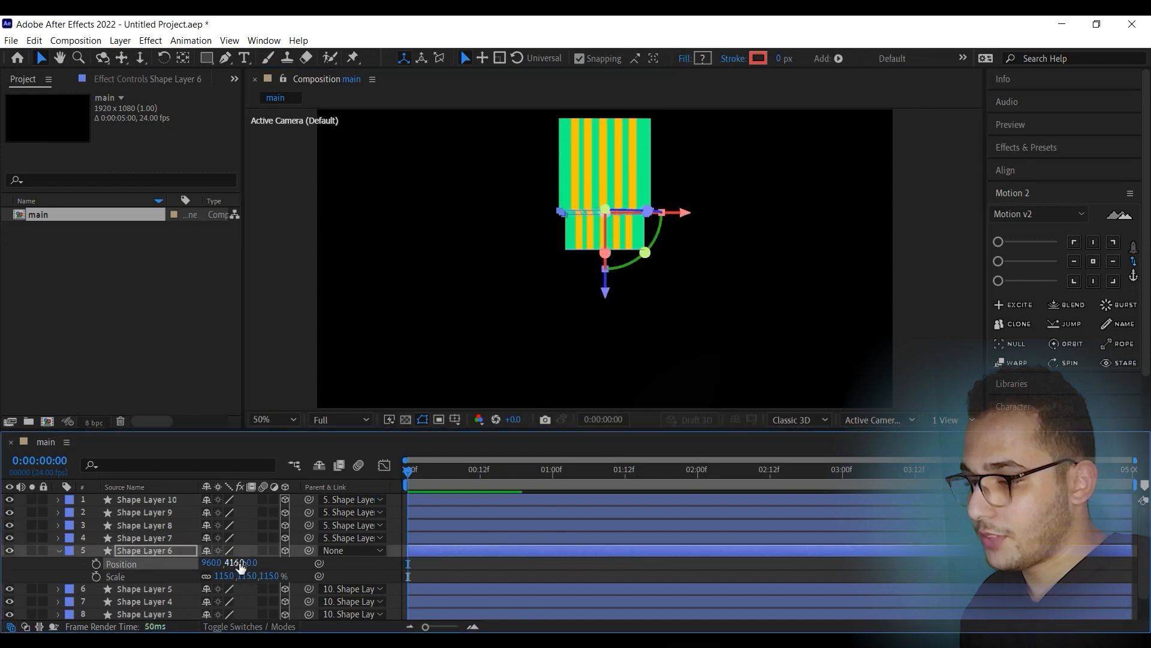
{"action": "left_click_drag", "start_coordinate": [238, 563], "coordinate": [96, 565]}
{"action": "scroll", "coordinate": [600, 324], "scroll_direction": "down", "scroll_amount": 1}
{"action": "scroll", "coordinate": [645, 365], "scroll_direction": "up", "scroll_amount": 4}
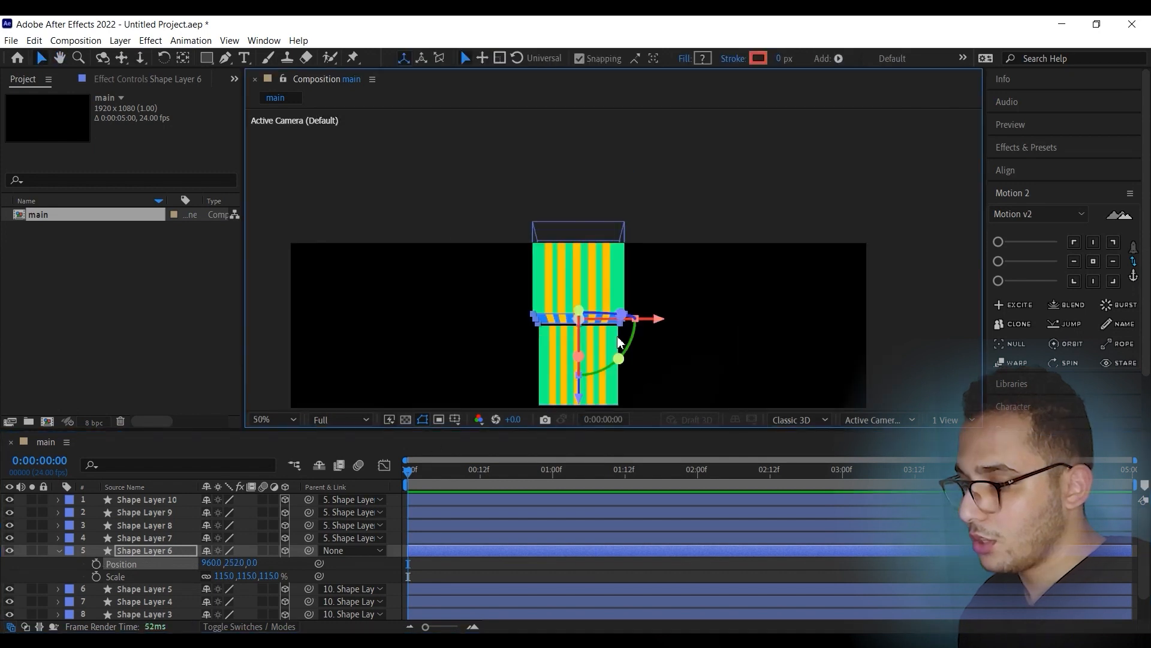
{"action": "left_click_drag", "start_coordinate": [688, 324], "coordinate": [734, 284]}
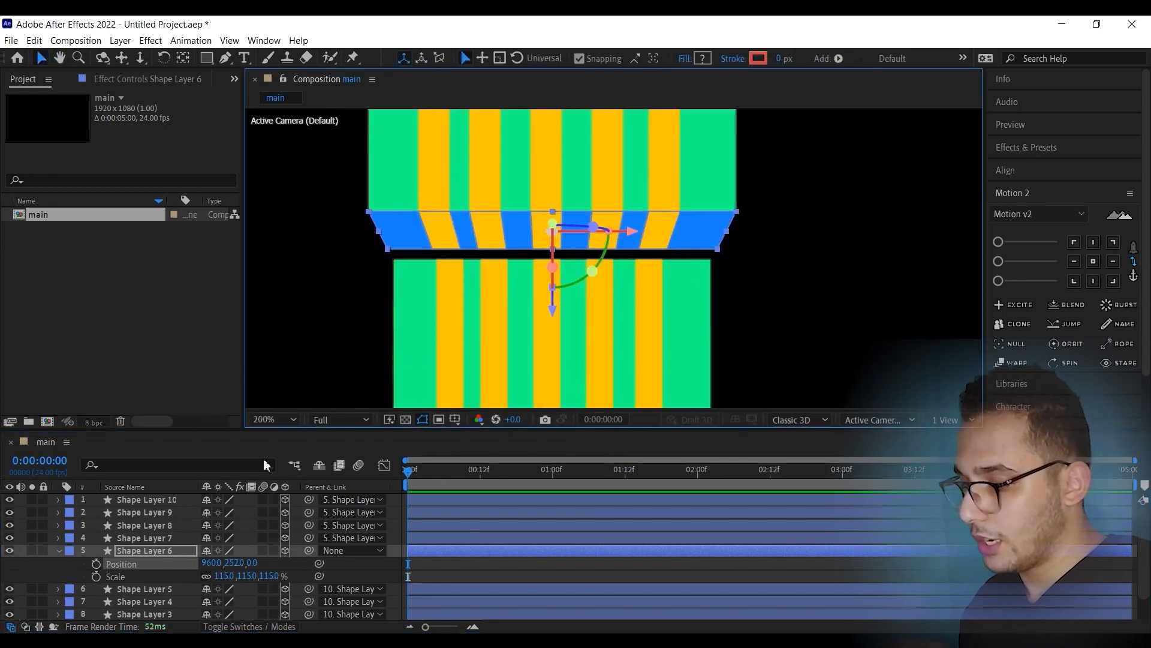
Place Shape Layer 6 at Y position 788 and view both whole boxes from Custom View 3
{"action": "left_click", "coordinate": [879, 419]}
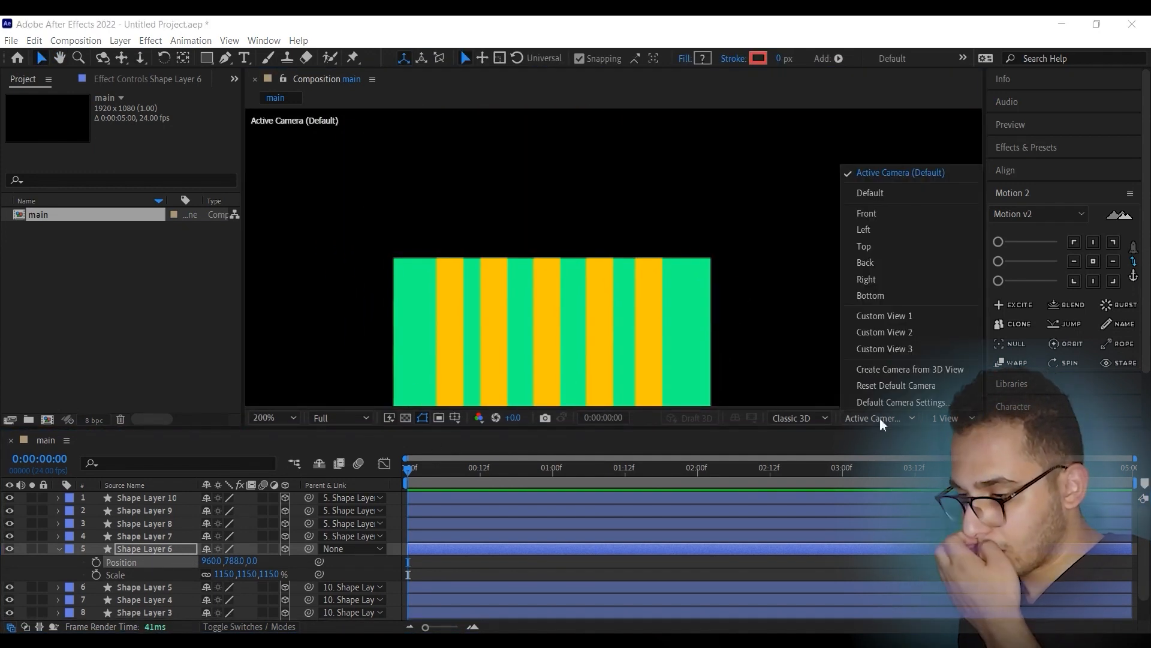
{"action": "left_click", "coordinate": [908, 346]}
{"action": "left_click_drag", "start_coordinate": [659, 361], "coordinate": [740, 86]}
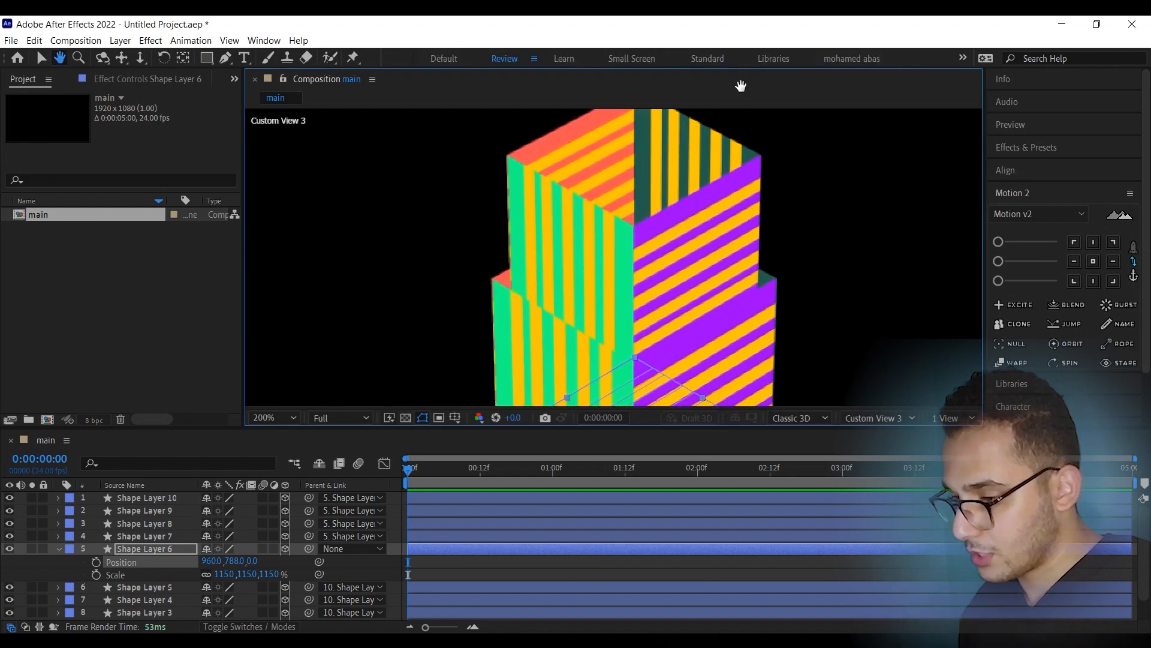
{"action": "left_click_drag", "start_coordinate": [827, 327], "coordinate": [798, 213]}
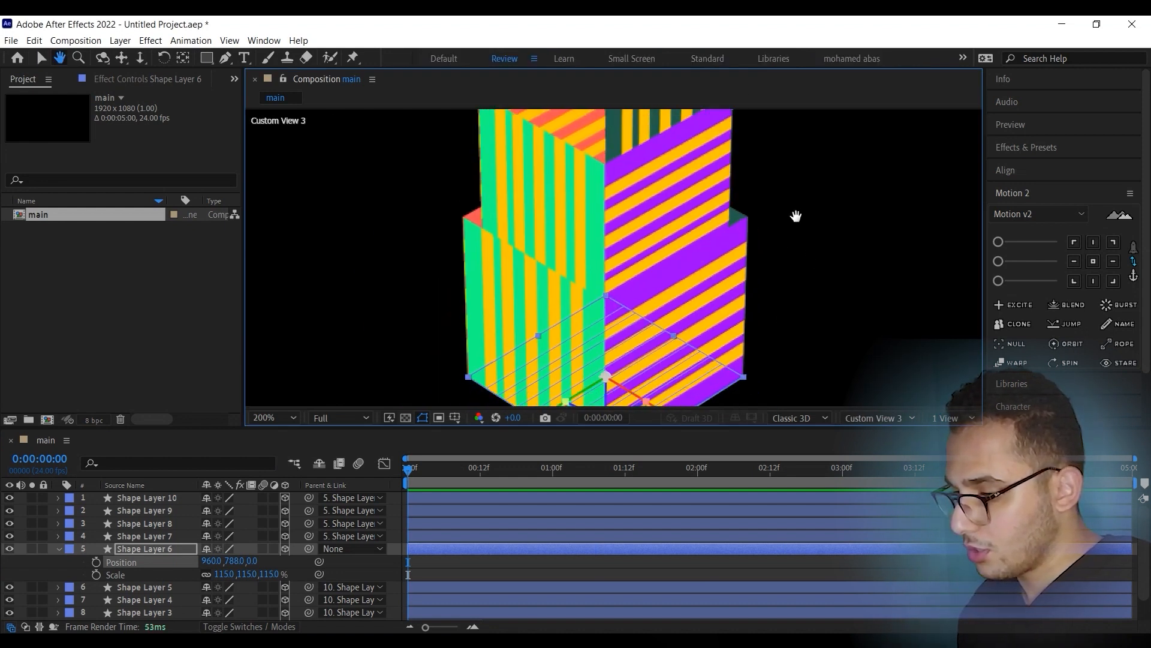
{"action": "key", "text": "v"}
{"action": "key", "text": "comma"}
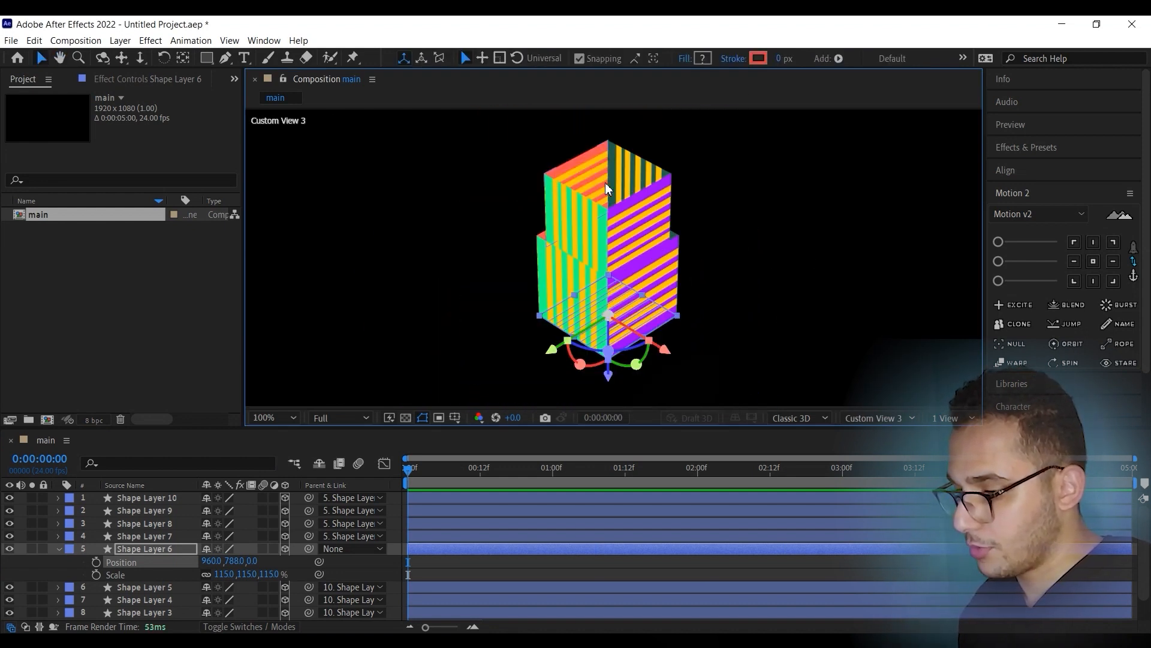
{"action": "left_click", "coordinate": [733, 207]}
{"action": "scroll", "coordinate": [144, 582], "scroll_direction": "down", "scroll_amount": 1}
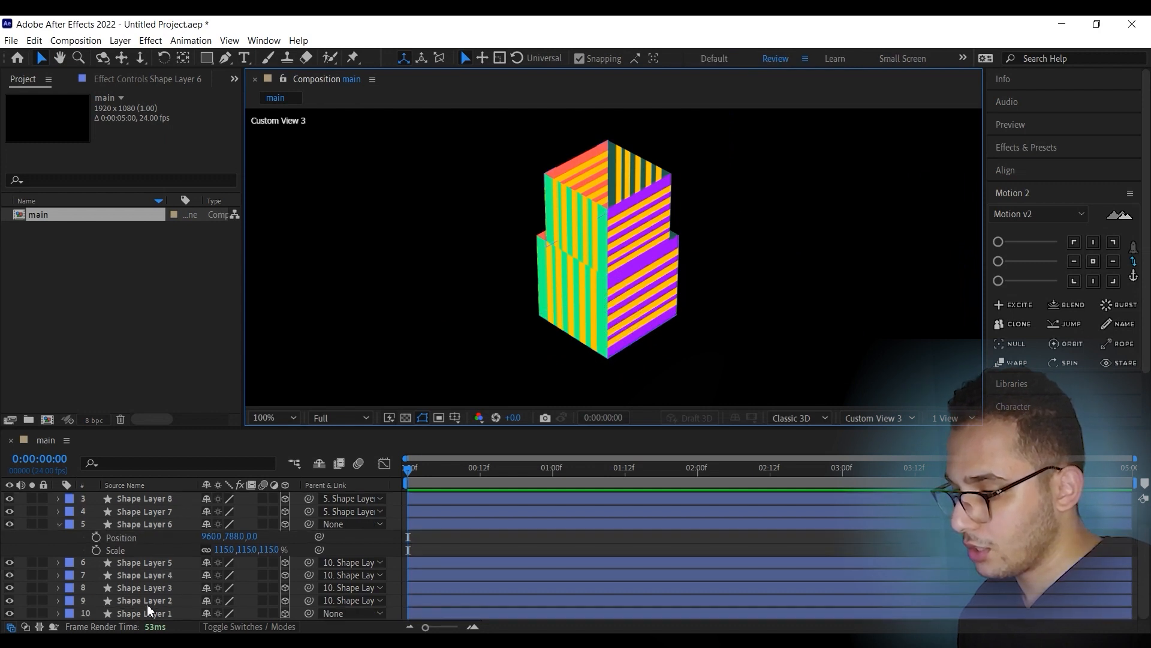
Set Shape Layer 1's X Orientation to 270° to flip the first box over
{"action": "left_click", "coordinate": [146, 611]}
{"action": "key", "text": "r"}
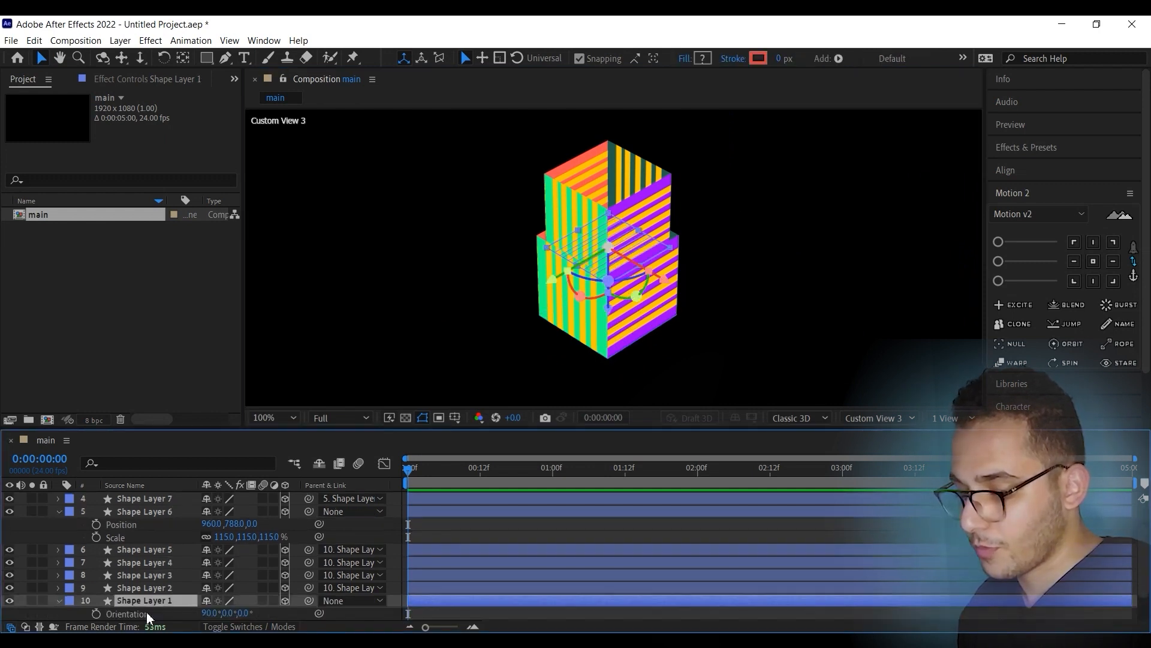
{"action": "scroll", "coordinate": [216, 597], "scroll_direction": "down", "scroll_amount": 2}
{"action": "left_click_drag", "start_coordinate": [210, 576], "coordinate": [334, 564]}
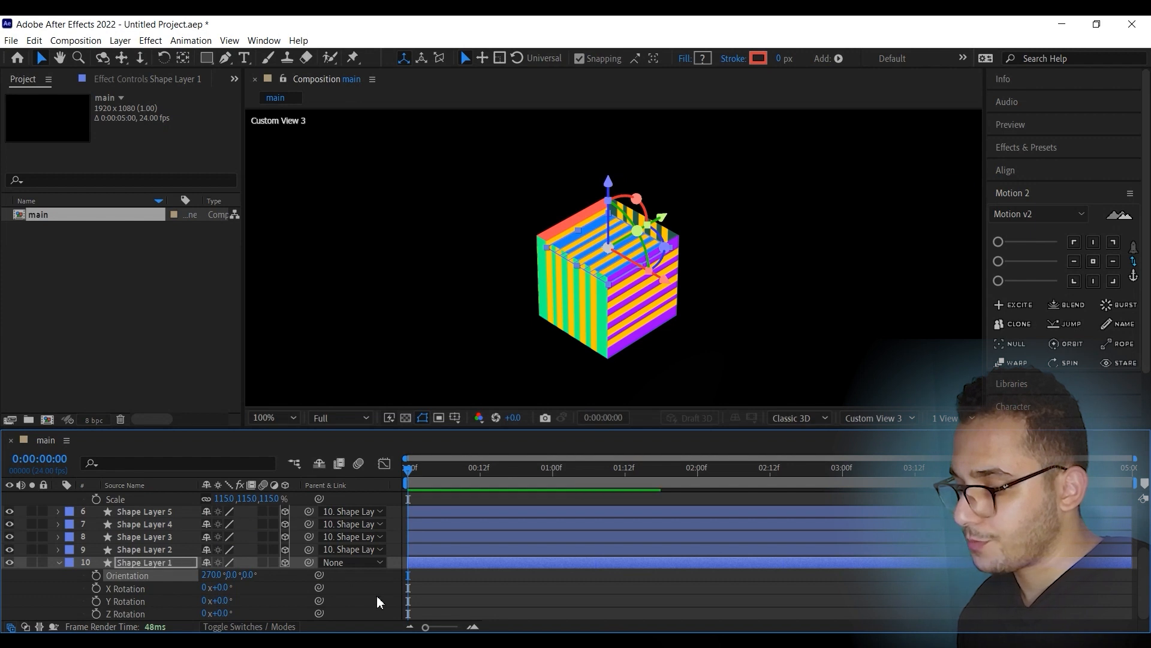
{"action": "left_click", "coordinate": [723, 282]}
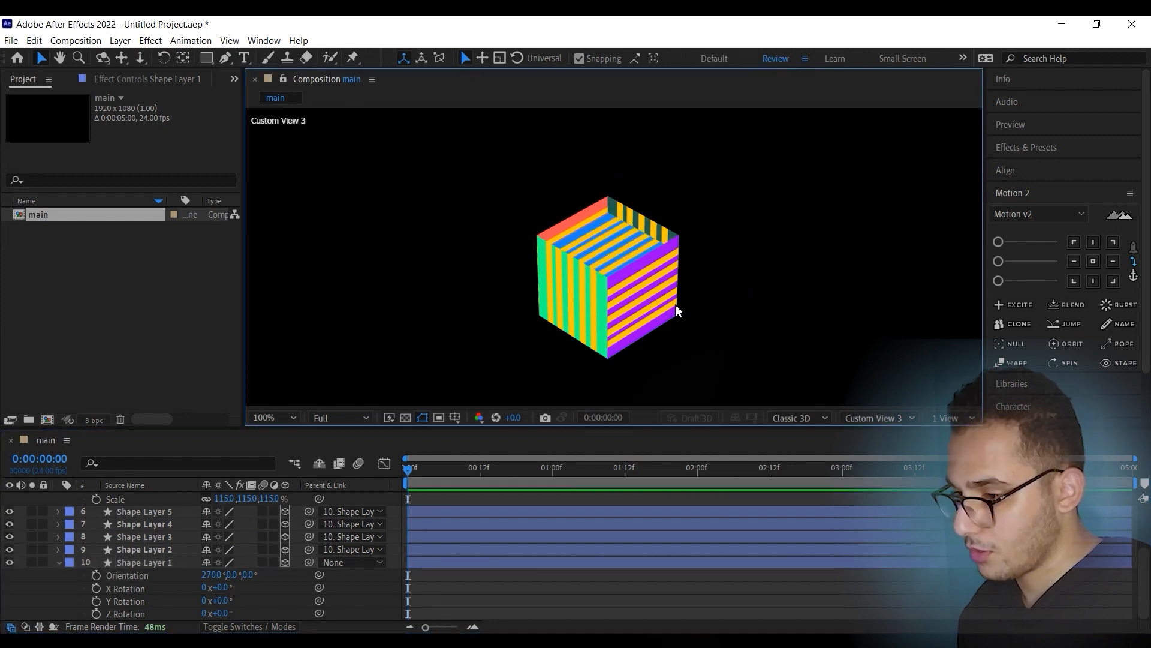
Raise the flipped box by setting Shape Layer 1's Y position to 294, and collapse its properties
{"action": "left_click", "coordinate": [139, 562]}
{"action": "key", "text": "shift+p"}
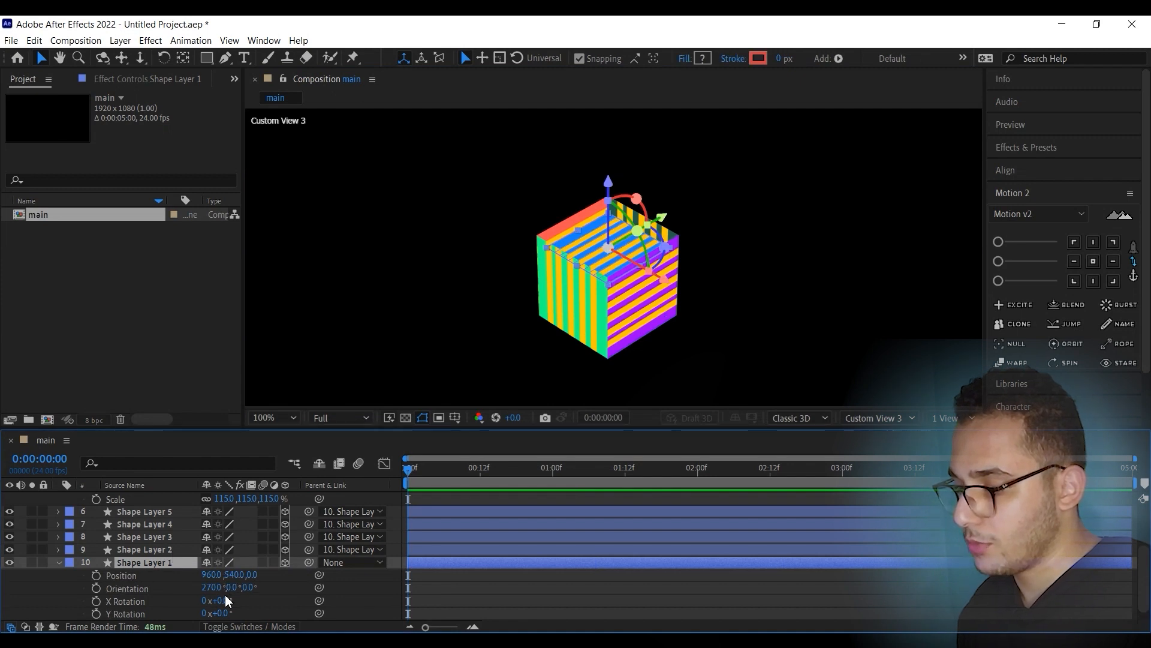
{"action": "left_click_drag", "start_coordinate": [233, 582], "coordinate": [63, 562]}
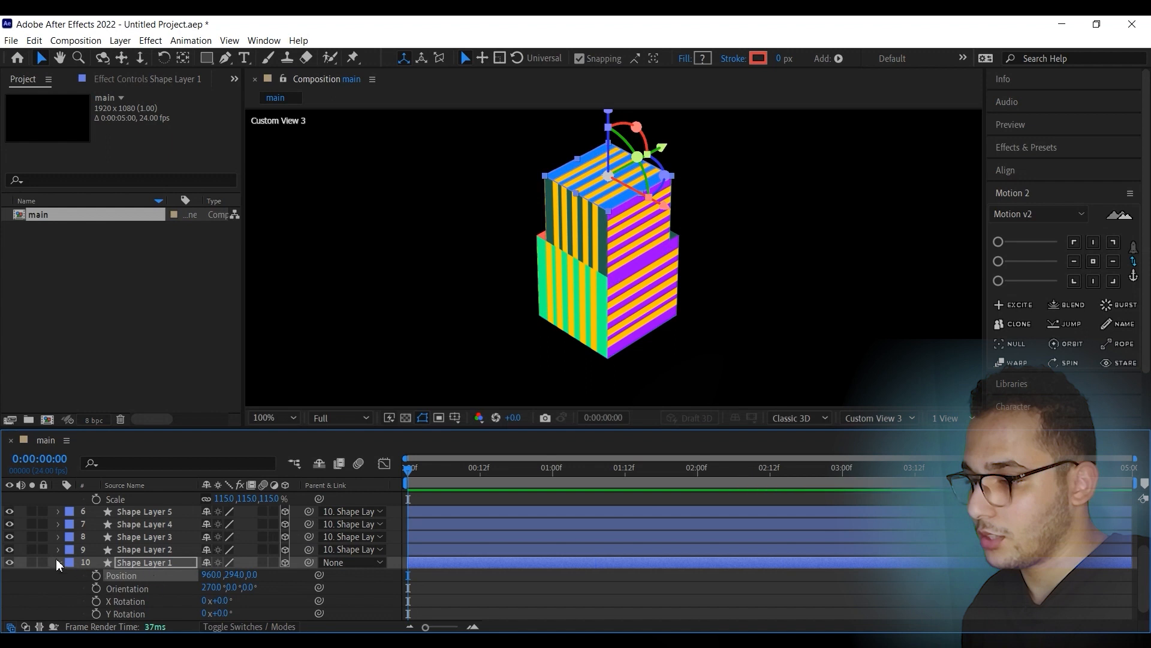
{"action": "scroll", "coordinate": [102, 552], "scroll_direction": "up", "scroll_amount": 3}
Orbit the custom view to show the boxes from below, and collapse Shape Layer 9's properties
{"action": "left_click", "coordinate": [144, 550]}
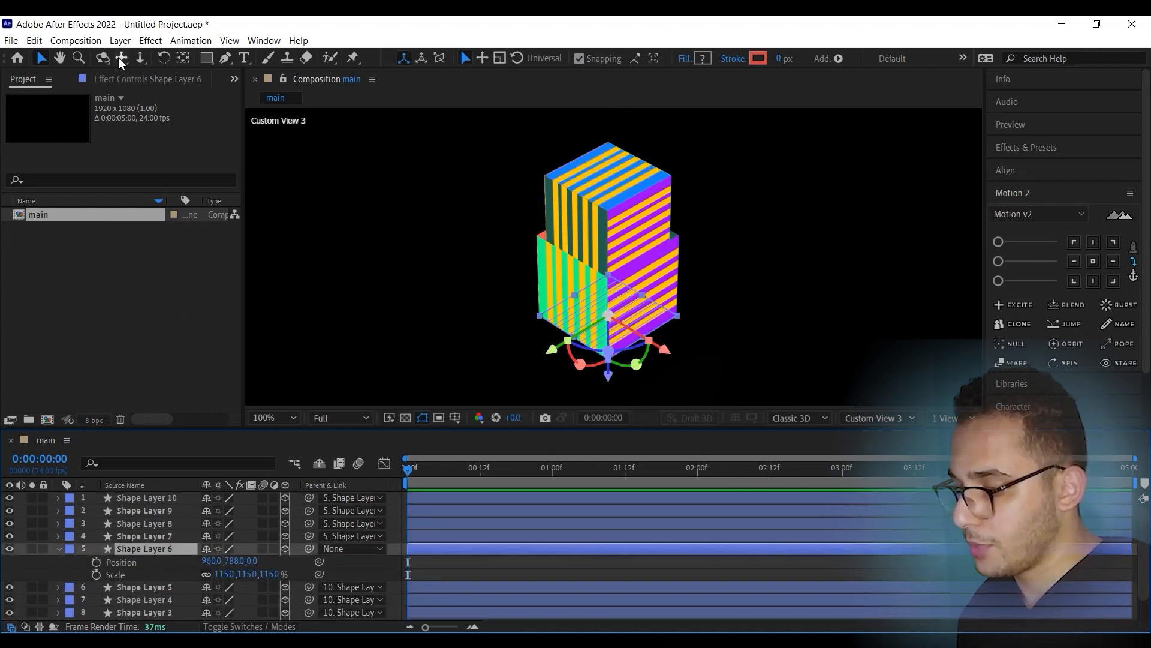
{"action": "left_click", "coordinate": [102, 57]}
{"action": "left_click_drag", "start_coordinate": [528, 160], "coordinate": [779, 61]}
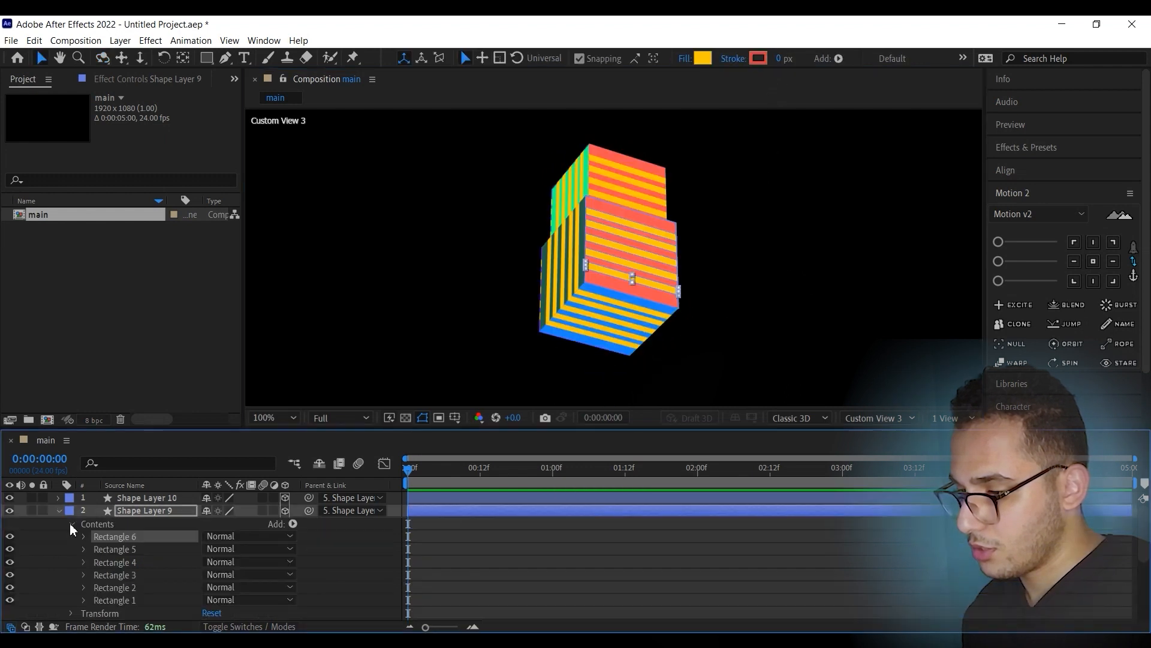
{"action": "left_click", "coordinate": [70, 524]}
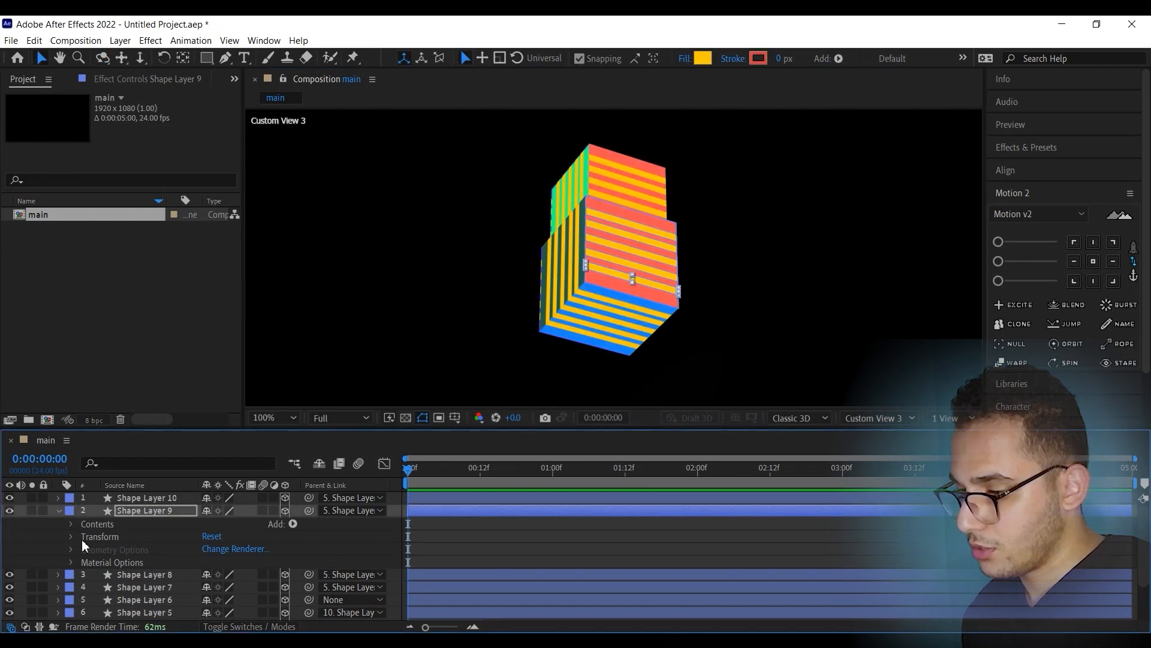
{"action": "left_click", "coordinate": [82, 539]}
{"action": "left_click", "coordinate": [73, 512]}
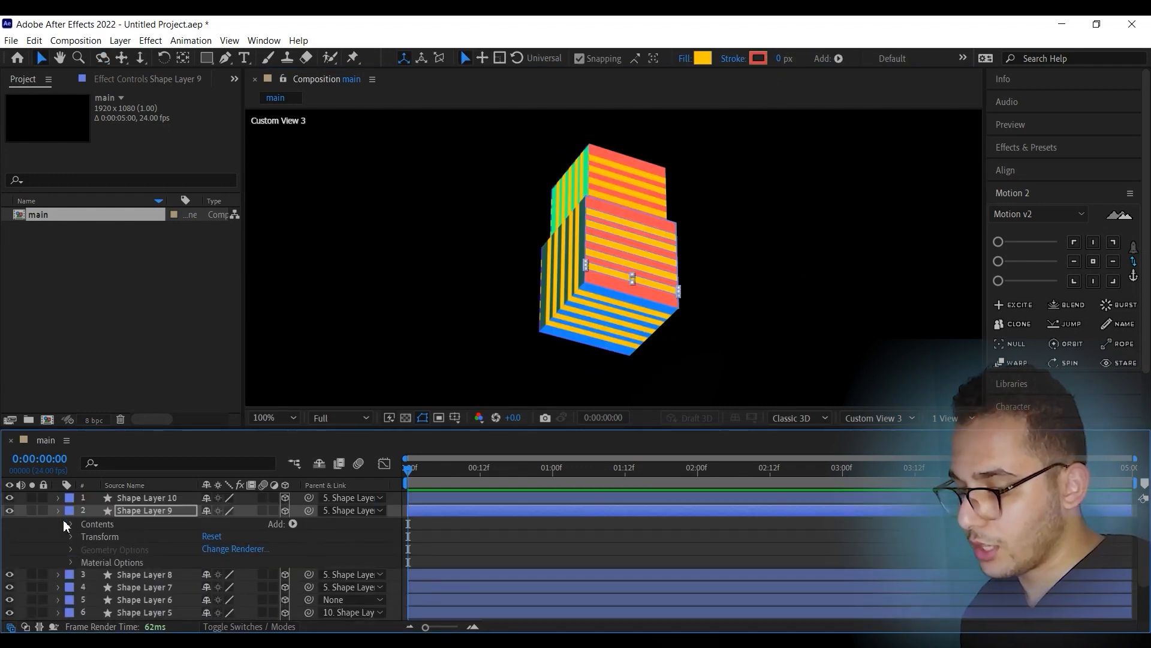
{"action": "left_click", "coordinate": [58, 511]}
Give Shape Layer 6 a Purple label and Shape Layer 1 an Orange label
{"action": "left_click", "coordinate": [149, 550]}
{"action": "left_click", "coordinate": [69, 549]}
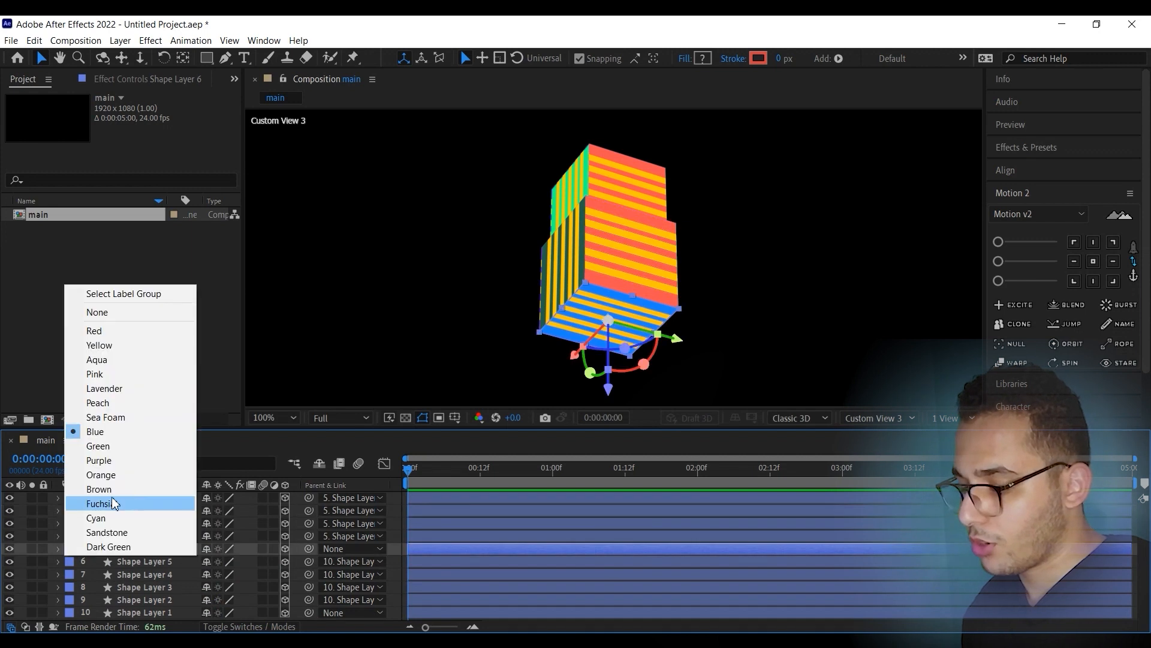
{"action": "left_click", "coordinate": [102, 460]}
{"action": "left_click", "coordinate": [70, 614]}
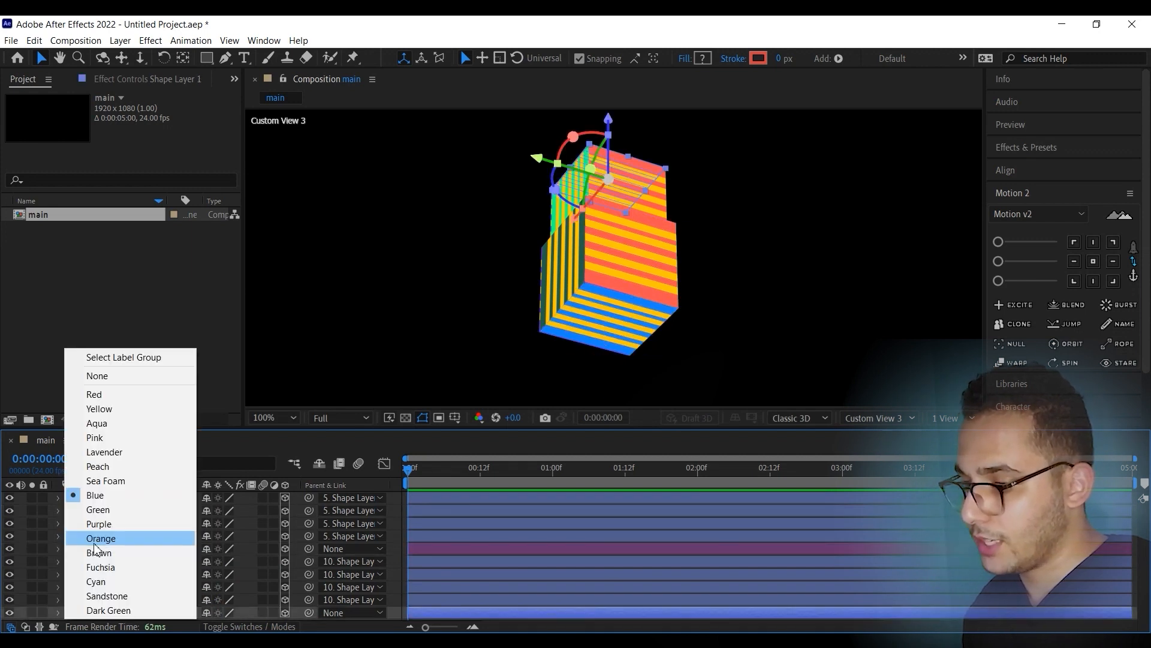
{"action": "left_click", "coordinate": [98, 539]}
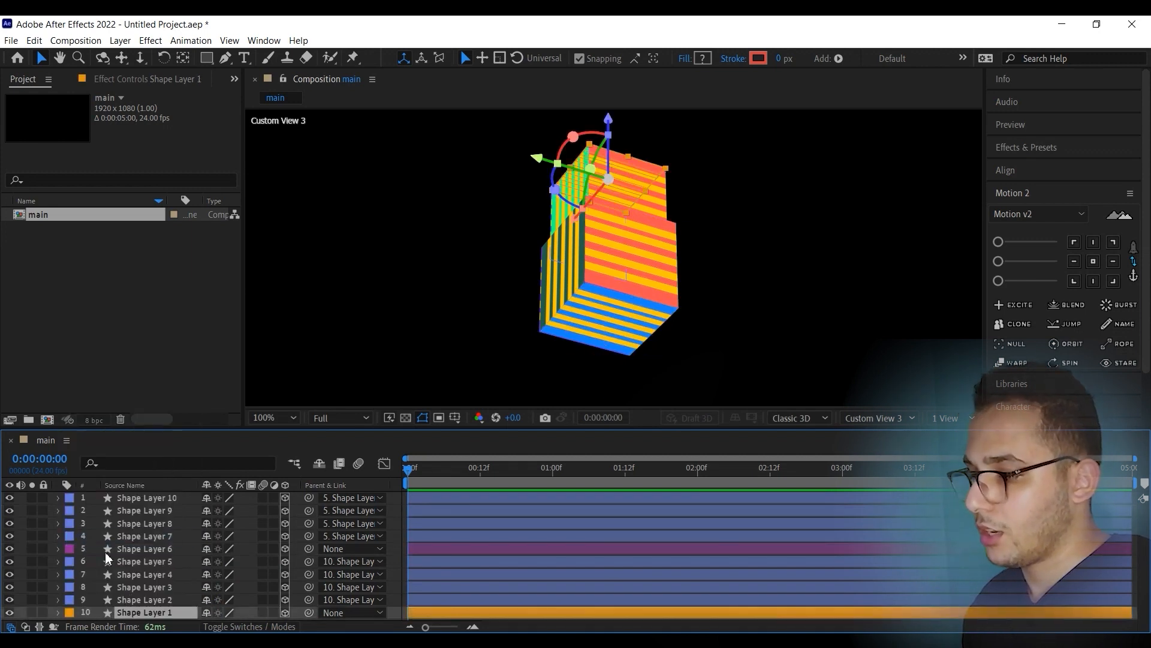
Give Shape Layers 7, 8, 9 and 10 a Yellow label
{"action": "left_click", "coordinate": [54, 537]}
{"action": "left_click", "coordinate": [56, 498], "text": "shift"}
{"action": "left_click", "coordinate": [69, 498]}
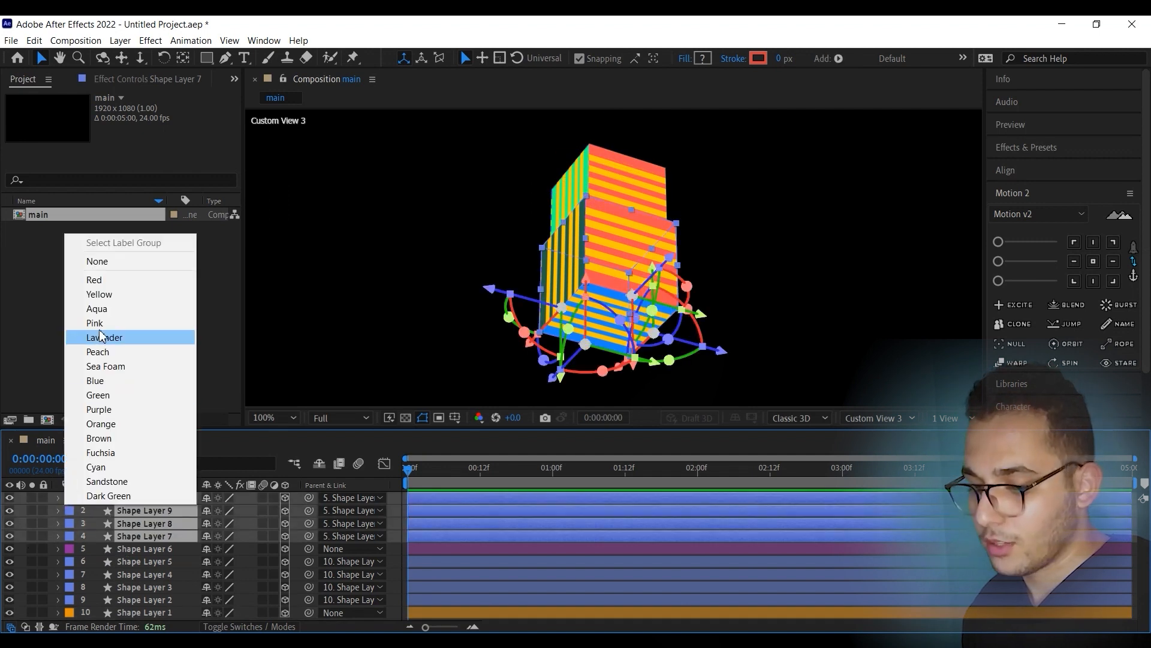
{"action": "left_click", "coordinate": [102, 295]}
{"action": "left_click", "coordinate": [853, 254]}
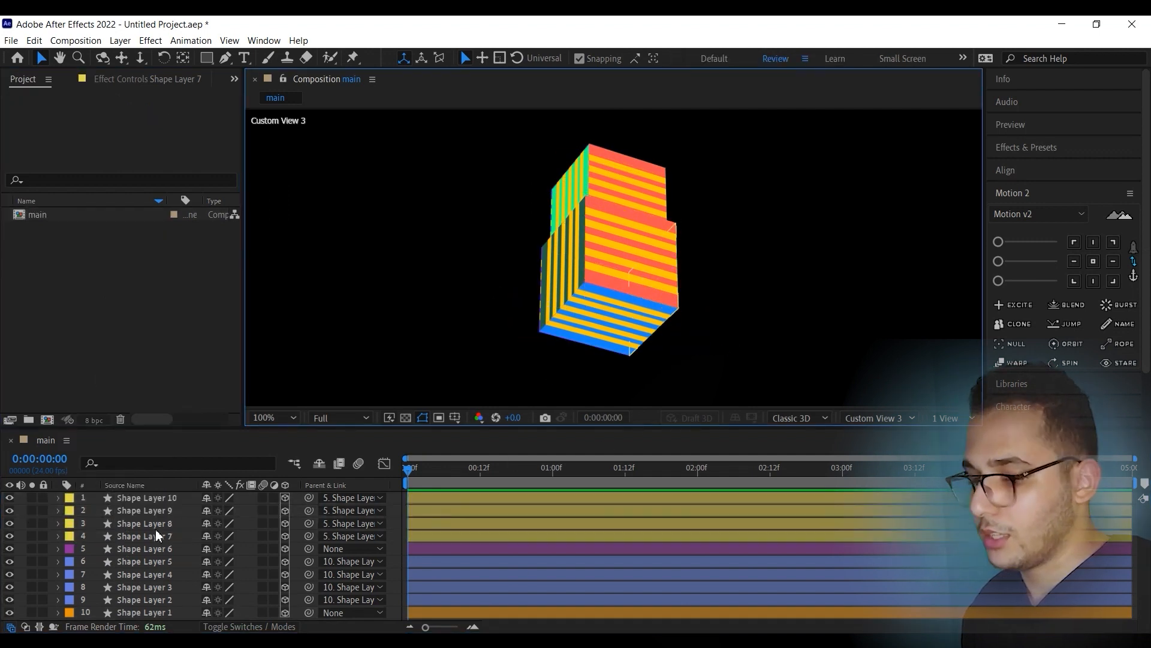
Unparent Shape Layers 7, 8, 9 and 10 from Shape Layer 6 by setting their parent to None
{"action": "left_click", "coordinate": [144, 536]}
{"action": "left_click", "coordinate": [58, 536]}
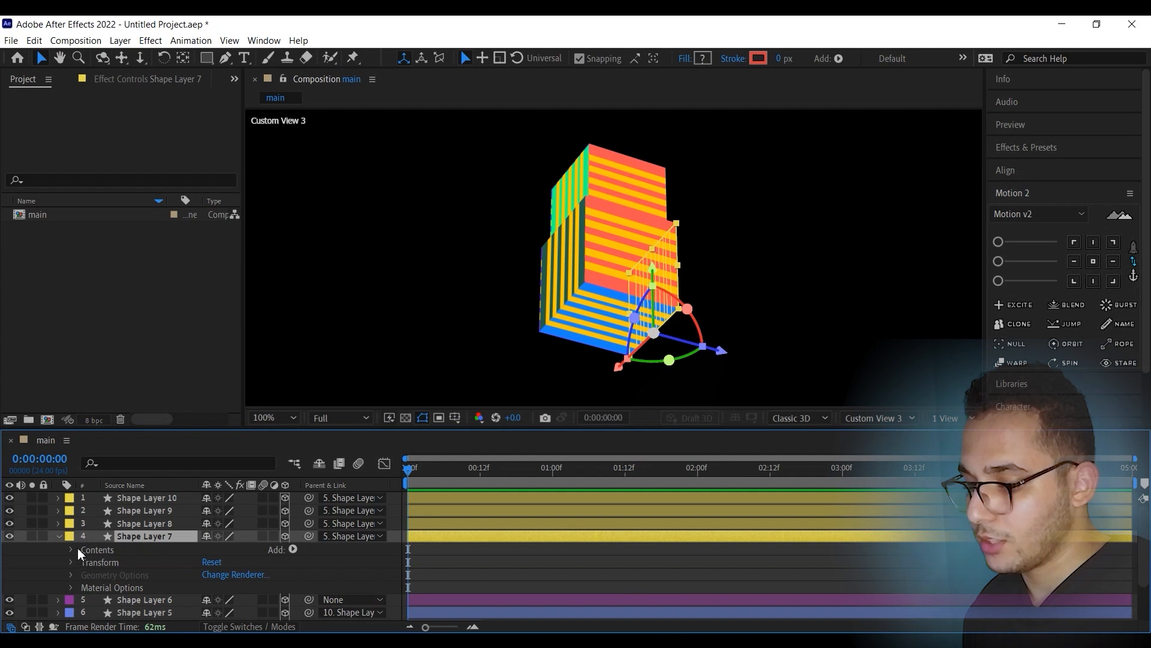
{"action": "left_click", "coordinate": [58, 536]}
{"action": "left_click", "coordinate": [146, 498], "text": "shift"}
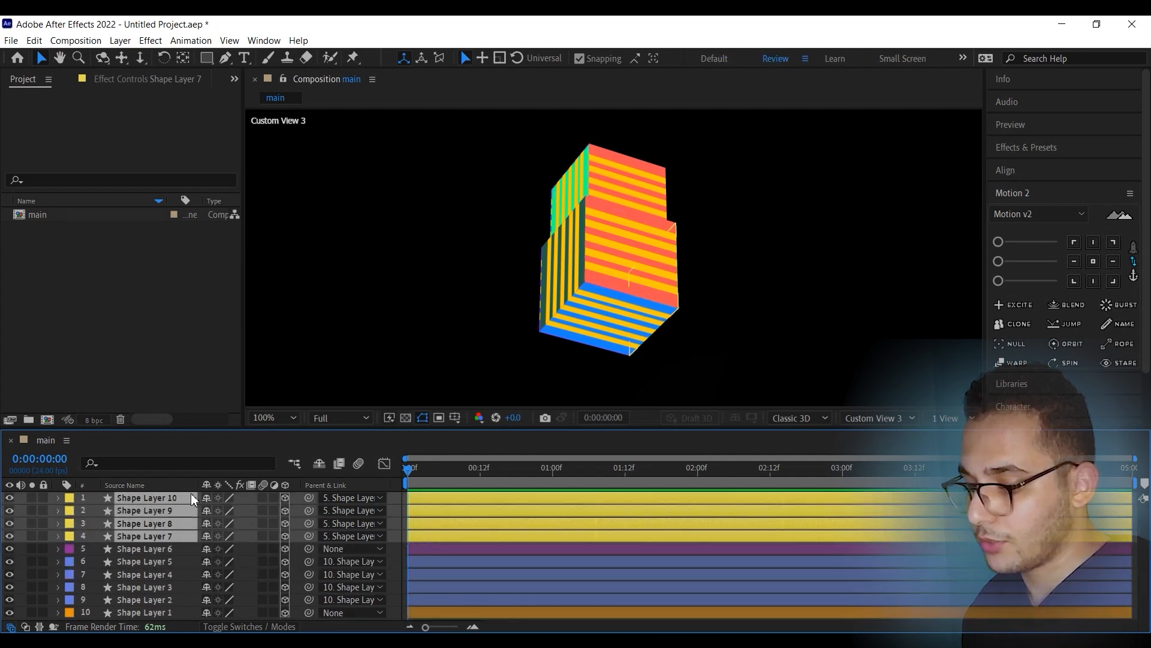
{"action": "left_click", "coordinate": [327, 538]}
{"action": "left_click", "coordinate": [399, 374]}
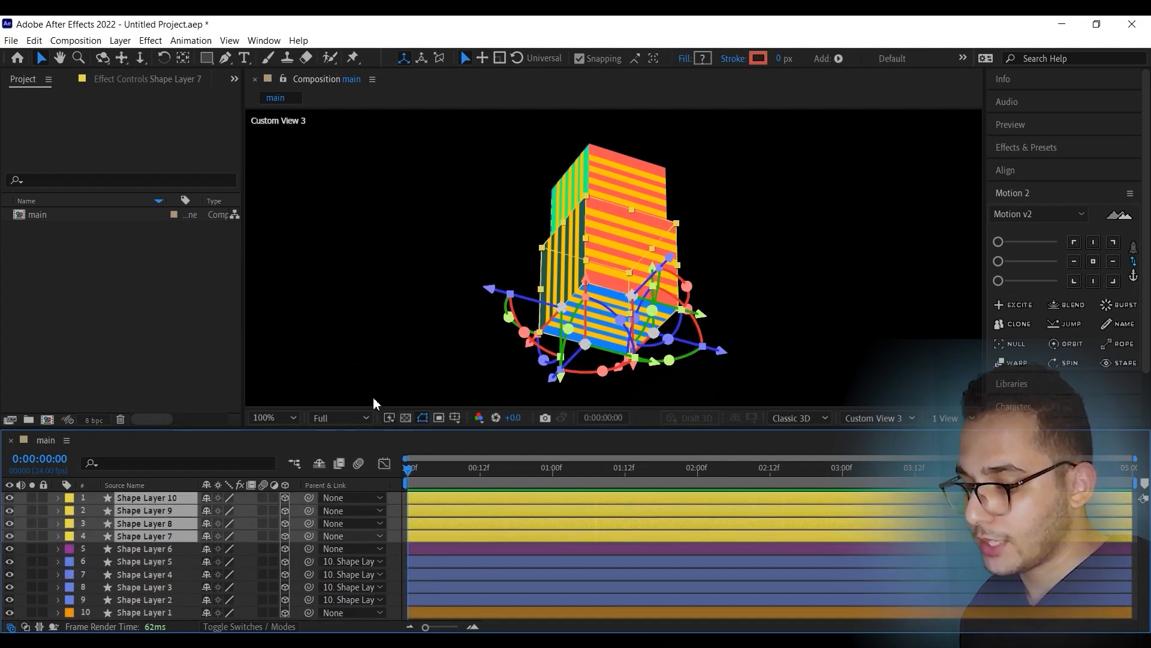
{"action": "left_click", "coordinate": [339, 387]}
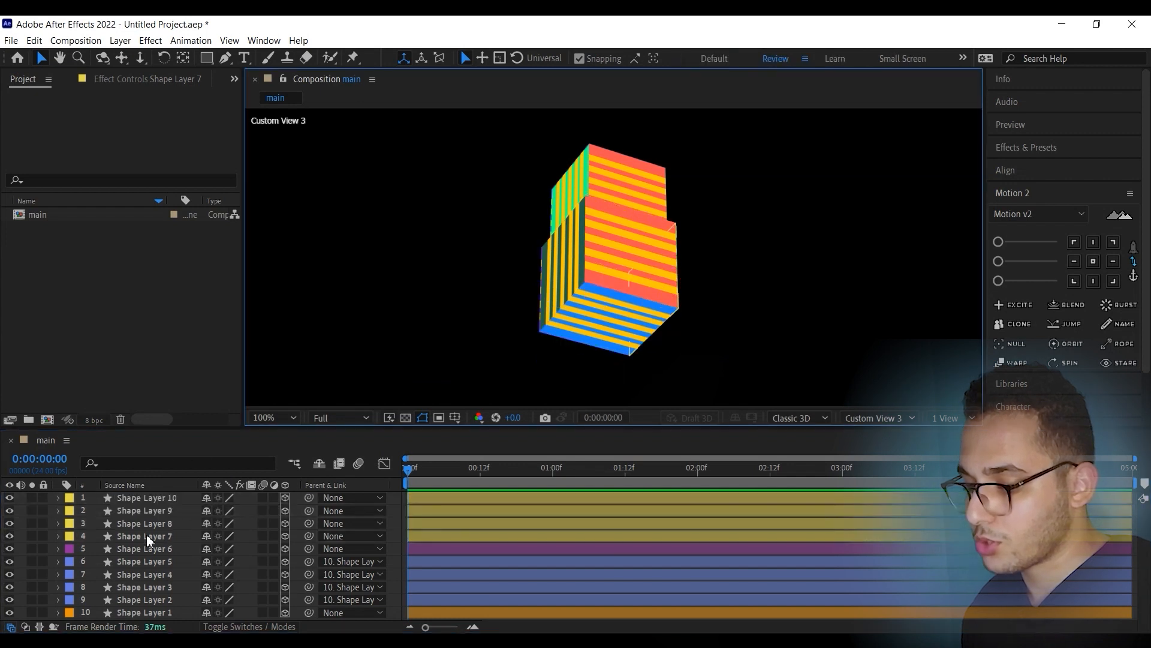
Unlink Shape Layer 7's scale dimensions and set its Y scale to 40%
{"action": "left_click", "coordinate": [146, 535]}
{"action": "left_click", "coordinate": [58, 535]}
{"action": "scroll", "coordinate": [99, 534], "scroll_direction": "down", "scroll_amount": 1}
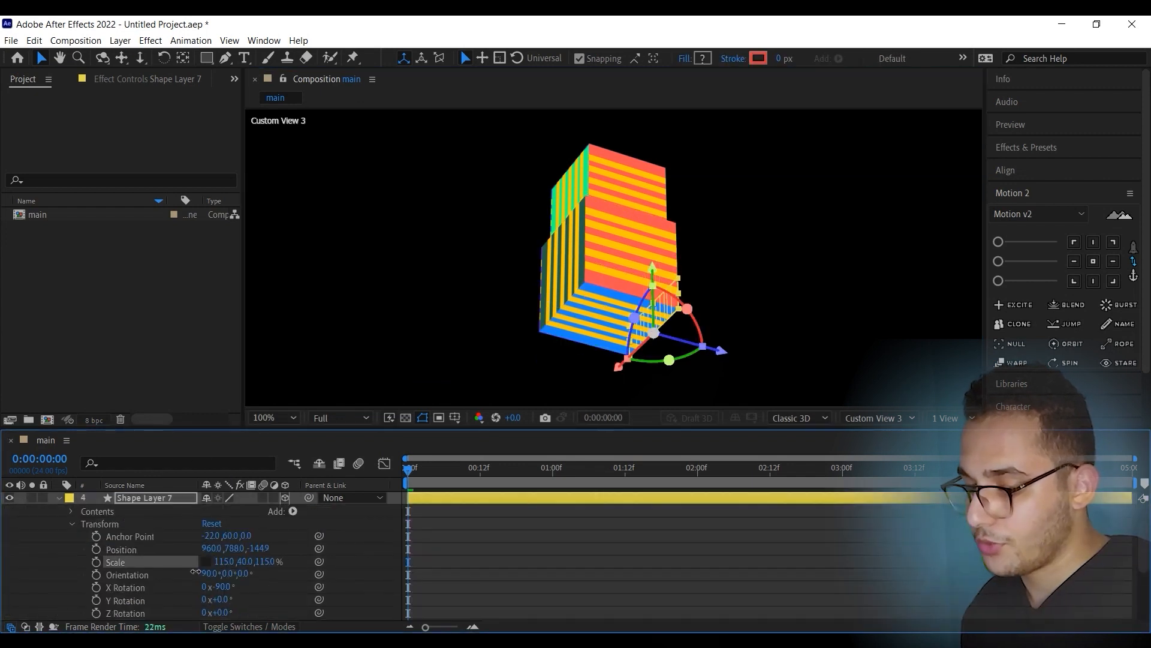
Unlink Shape Layer 8's scale dimensions and set its Y scale to 40%
{"action": "scroll", "coordinate": [71, 542], "scroll_direction": "up", "scroll_amount": 1}
{"action": "left_click", "coordinate": [116, 523]}
{"action": "key", "text": "s"}
{"action": "left_click", "coordinate": [205, 536]}
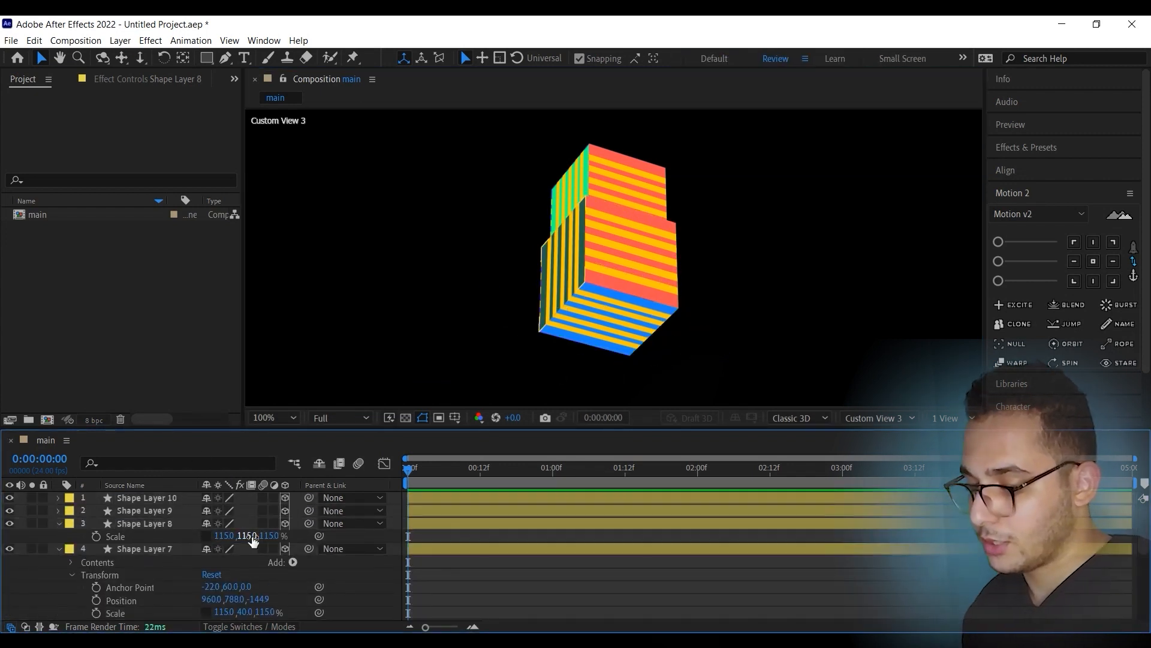
{"action": "mouse_move", "coordinate": [247, 536]}
{"action": "left_mouse_down"}
{"action": "mouse_move", "coordinate": [200, 536]}
{"action": "mouse_move", "coordinate": [245, 523]}
{"action": "left_mouse_up"}
{"action": "type", "text": "40"}
{"action": "key", "text": "Return"}
Unlink Shape Layer 9's scale dimensions and shorten that side to the height of the other reduced sides
{"action": "left_click", "coordinate": [119, 511]}
{"action": "key", "text": "s"}
{"action": "left_click", "coordinate": [206, 523]}
{"action": "left_click", "coordinate": [226, 523]}
{"action": "type", "text": "115"}
{"action": "key", "text": "Return"}
{"action": "key", "text": "s"}
Set only Shape Layer 10's X scale to 40%, and collapse the scale properties of Shape Layers 10 and 8
{"action": "left_click", "coordinate": [135, 498]}
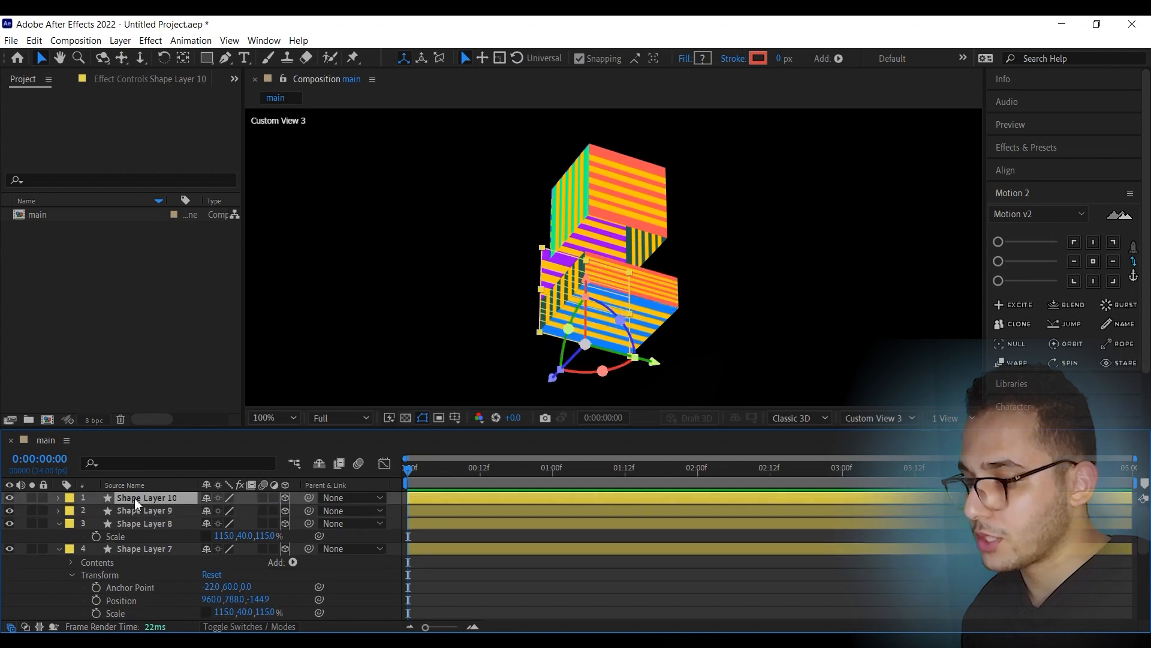
{"action": "key", "text": "s"}
{"action": "left_click", "coordinate": [227, 510]}
{"action": "key", "text": "Tab"}
{"action": "type", "text": "40"}
{"action": "key", "text": "Return"}
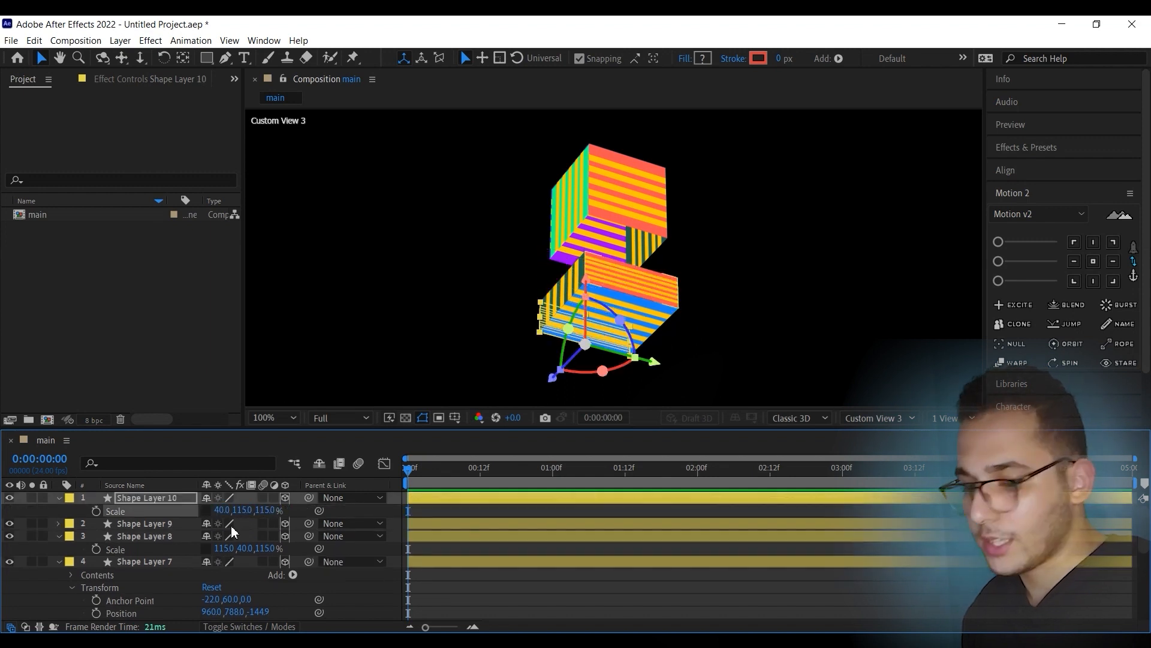
{"action": "left_click", "coordinate": [719, 291]}
{"action": "left_click", "coordinate": [59, 498]}
{"action": "left_click", "coordinate": [60, 522]}
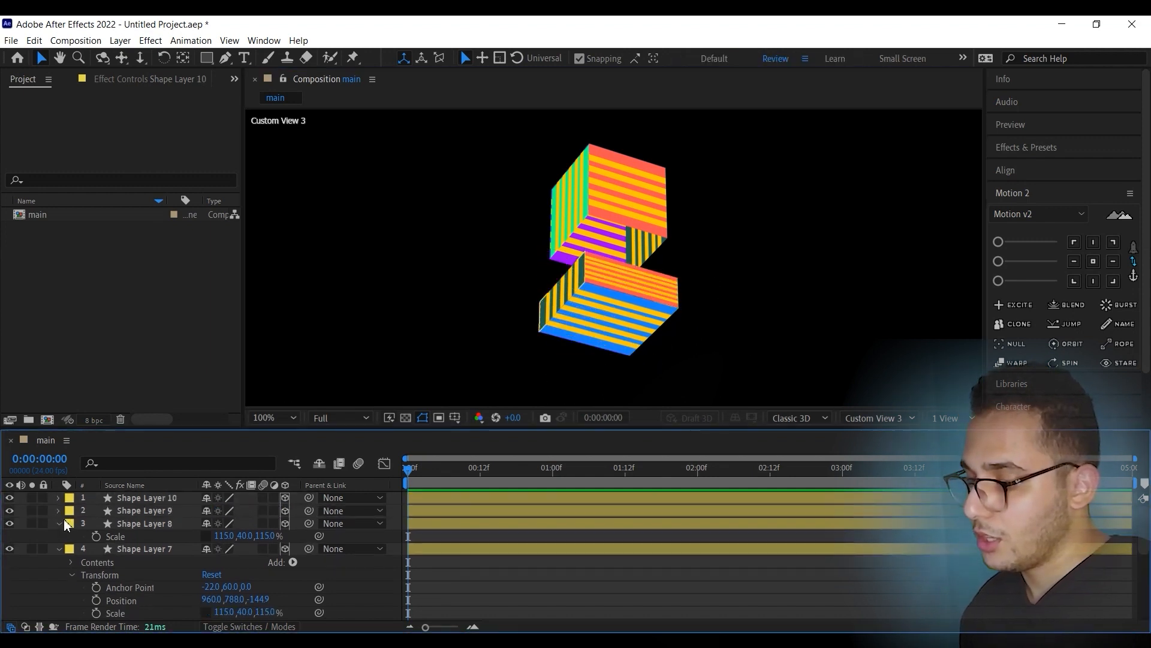
Collapse the remaining layer properties and show the whole box through the Active Camera view
{"action": "left_click", "coordinate": [59, 535]}
{"action": "left_click", "coordinate": [877, 418]}
{"action": "left_click", "coordinate": [948, 174]}
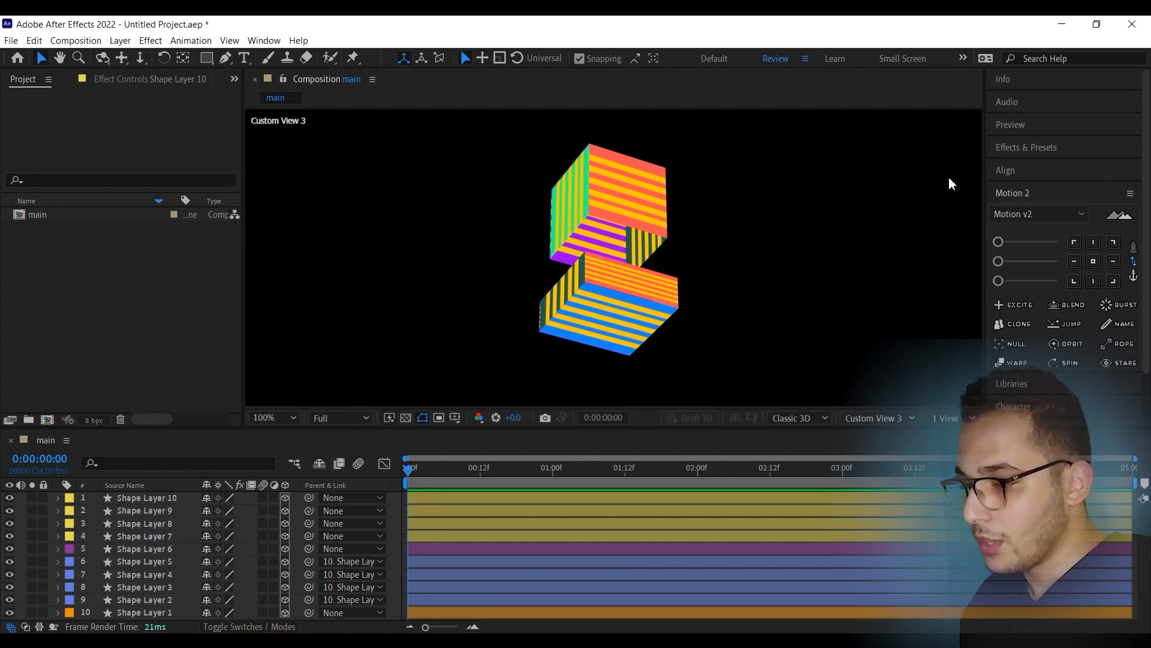
{"action": "scroll", "coordinate": [750, 313], "scroll_direction": "down", "scroll_amount": 4}
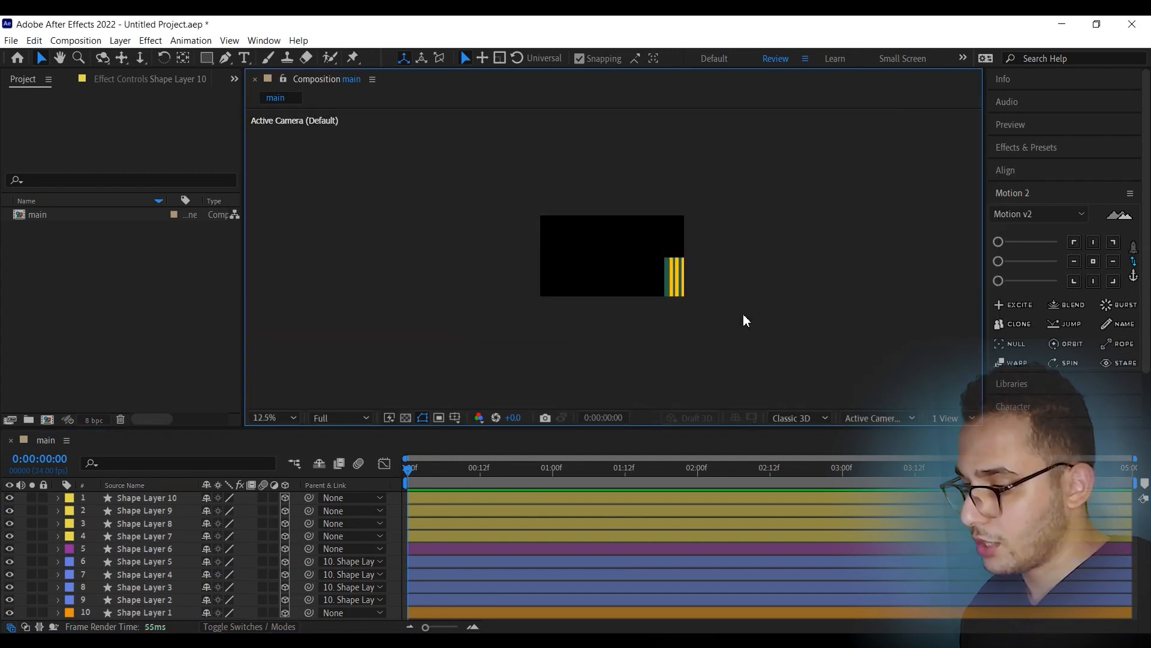
{"action": "scroll", "coordinate": [678, 272], "scroll_direction": "up", "scroll_amount": 2}
Turn the box body upside down by setting Shape Layer 1's Y rotation to 180°
{"action": "left_click", "coordinate": [144, 612]}
{"action": "key", "text": "r"}
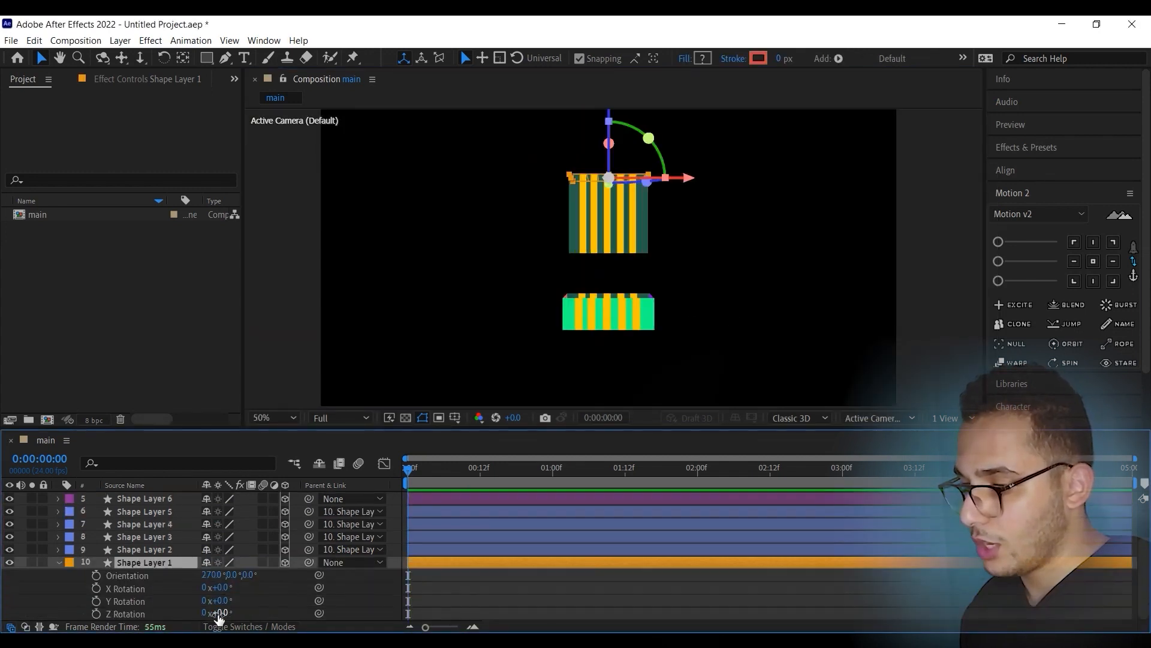
{"action": "left_click_drag", "start_coordinate": [226, 601], "coordinate": [372, 620]}
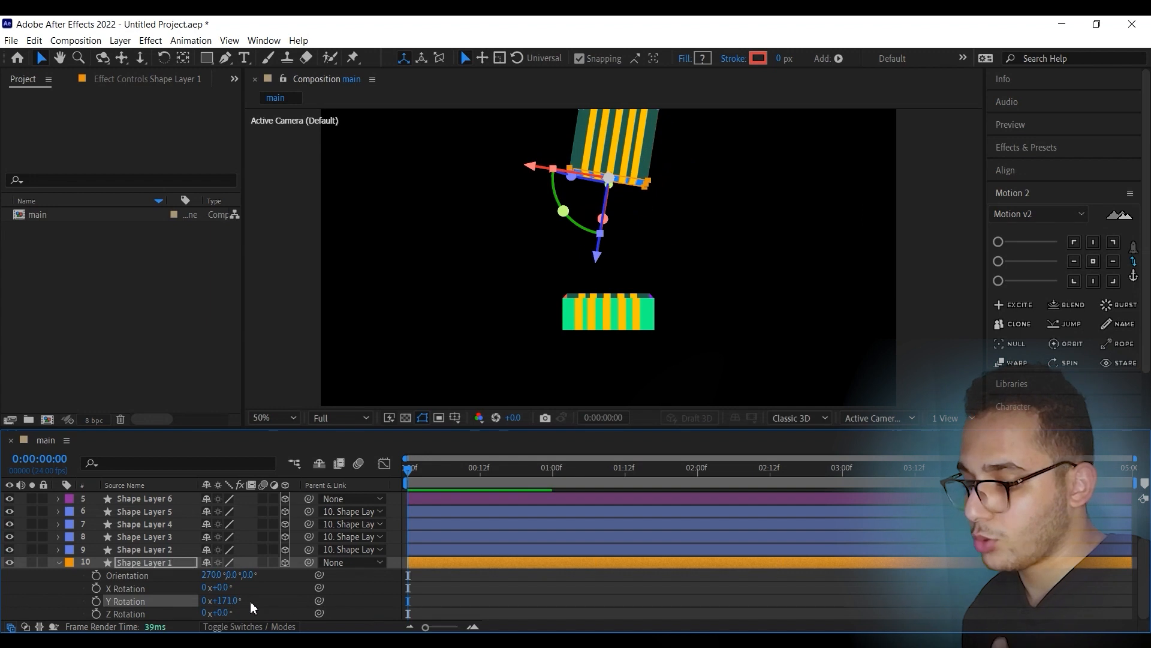
{"action": "left_click", "coordinate": [224, 600]}
{"action": "key", "text": "Return"}
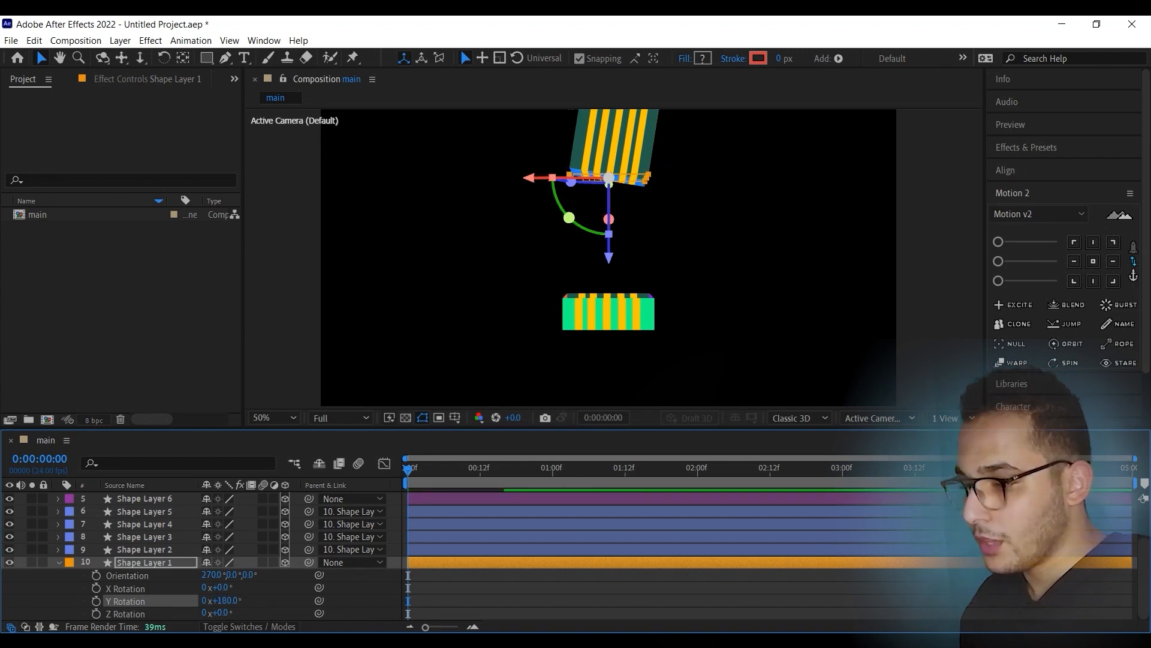
Show Shape Layer 1's position alongside its rotation and set its Y position to 593
{"action": "left_click", "coordinate": [161, 564]}
{"action": "key", "text": "shift+p"}
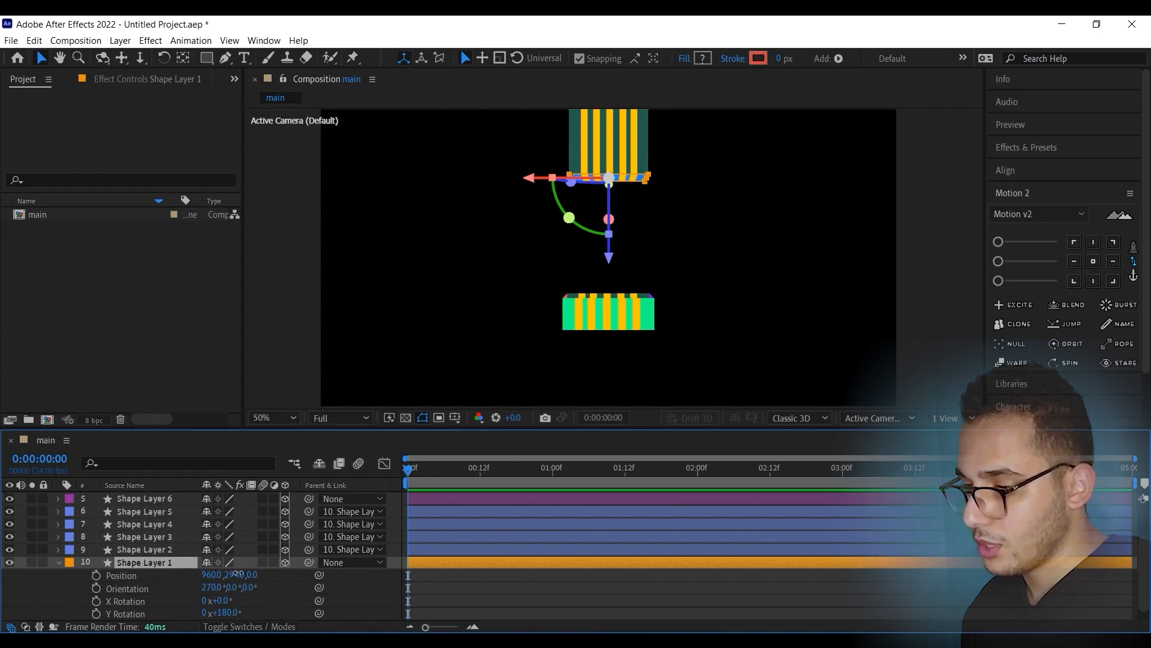
{"action": "left_click_drag", "start_coordinate": [236, 573], "coordinate": [489, 541]}
{"action": "left_click", "coordinate": [763, 282]}
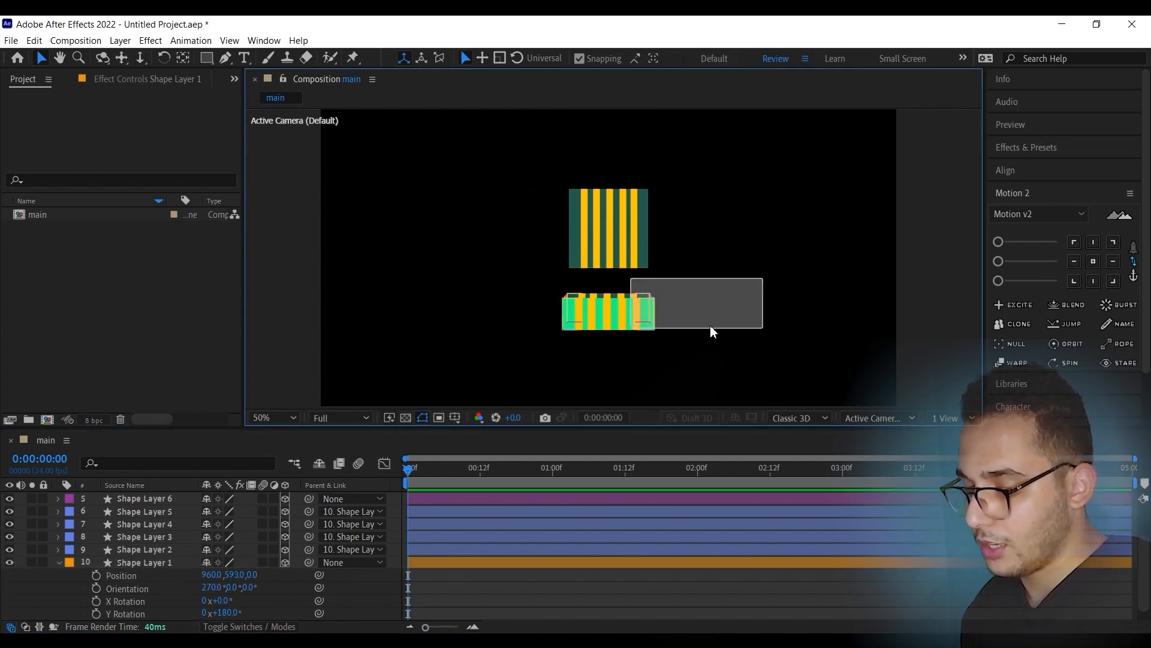
Parent the lid sides, Shape Layers 7 to 10, to Shape Layer 6
{"action": "left_click_drag", "start_coordinate": [714, 332], "coordinate": [631, 328]}
{"action": "left_click_drag", "start_coordinate": [21, 538], "coordinate": [159, 485]}
{"action": "left_click_drag", "start_coordinate": [308, 523], "coordinate": [168, 554]}
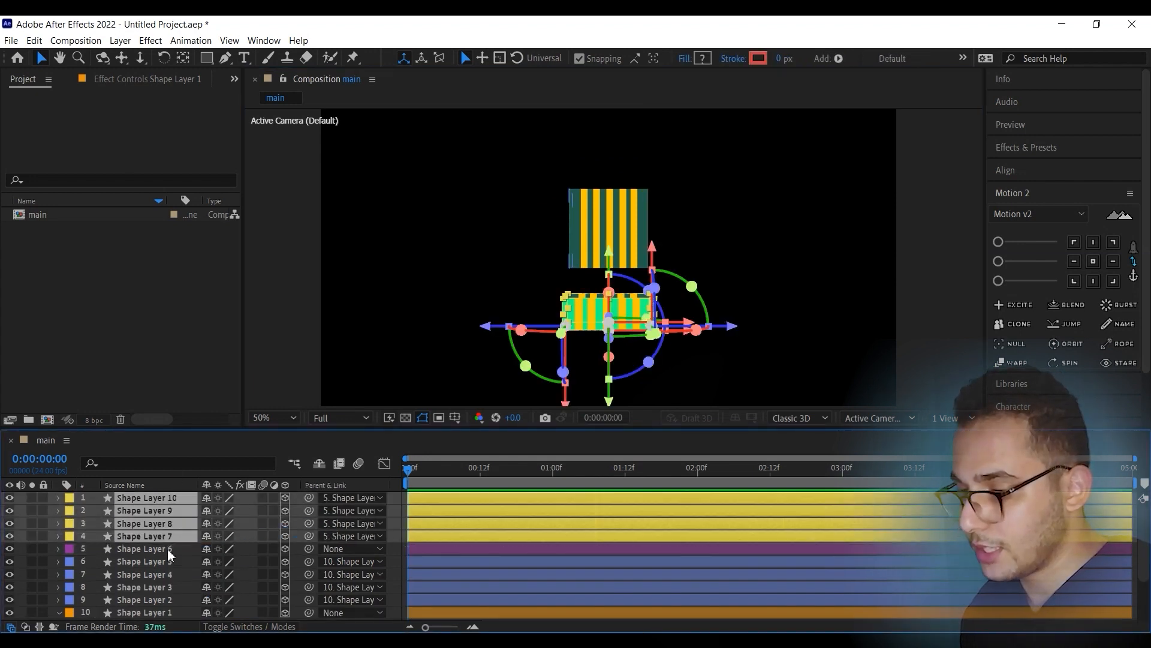
Flip the lid by setting Shape Layer 6's Y rotation to 180°
{"action": "left_click", "coordinate": [158, 548]}
{"action": "key", "text": "r"}
{"action": "left_click_drag", "start_coordinate": [223, 586], "coordinate": [230, 586]}
{"action": "left_click", "coordinate": [231, 586]}
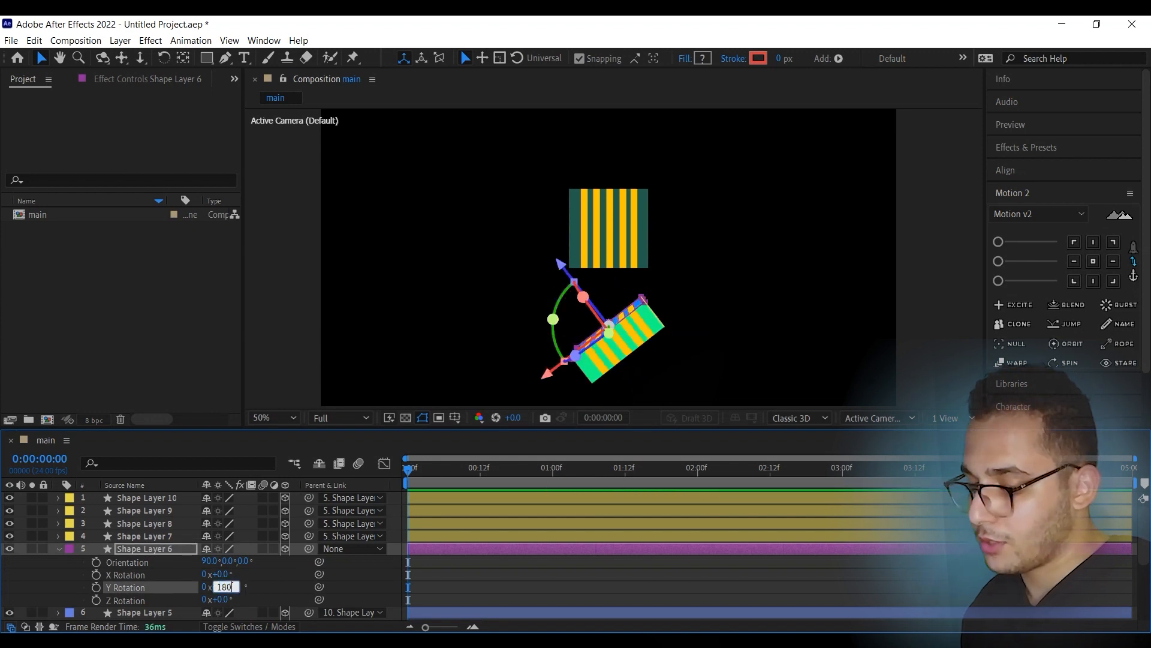
{"action": "key", "text": "Return"}
{"action": "left_click", "coordinate": [447, 444]}
Raise the lid onto the box body by setting Shape Layer 6's Y position to 303
{"action": "left_click", "coordinate": [162, 549]}
{"action": "key", "text": "shift+p"}
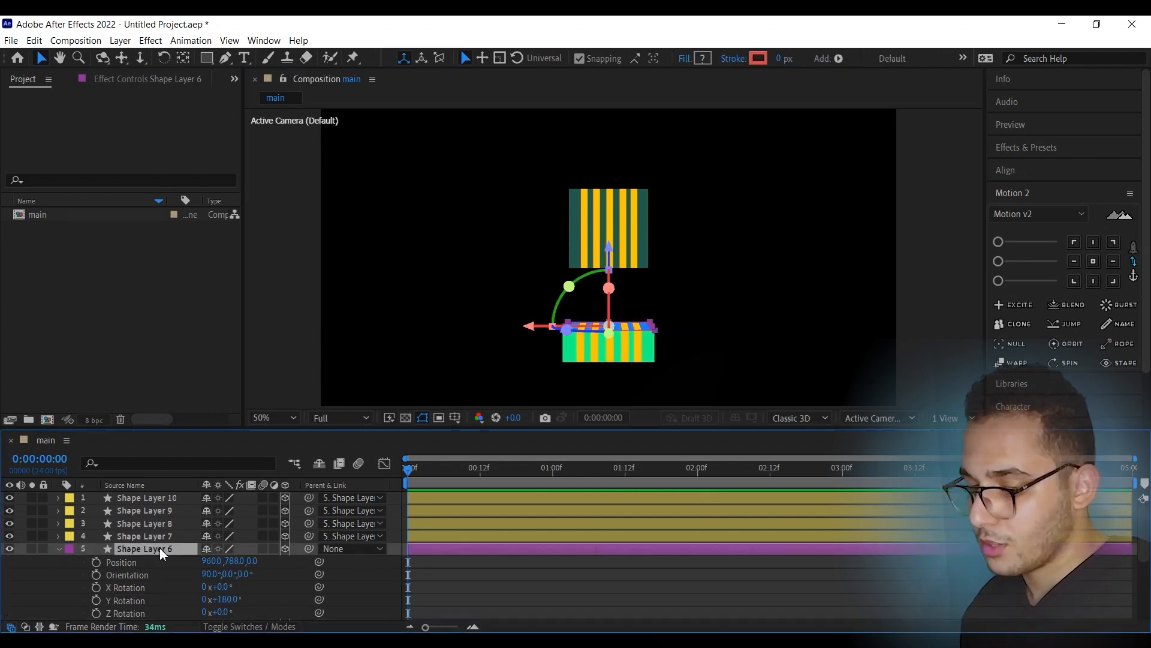
{"action": "left_click_drag", "start_coordinate": [228, 563], "coordinate": [146, 553]}
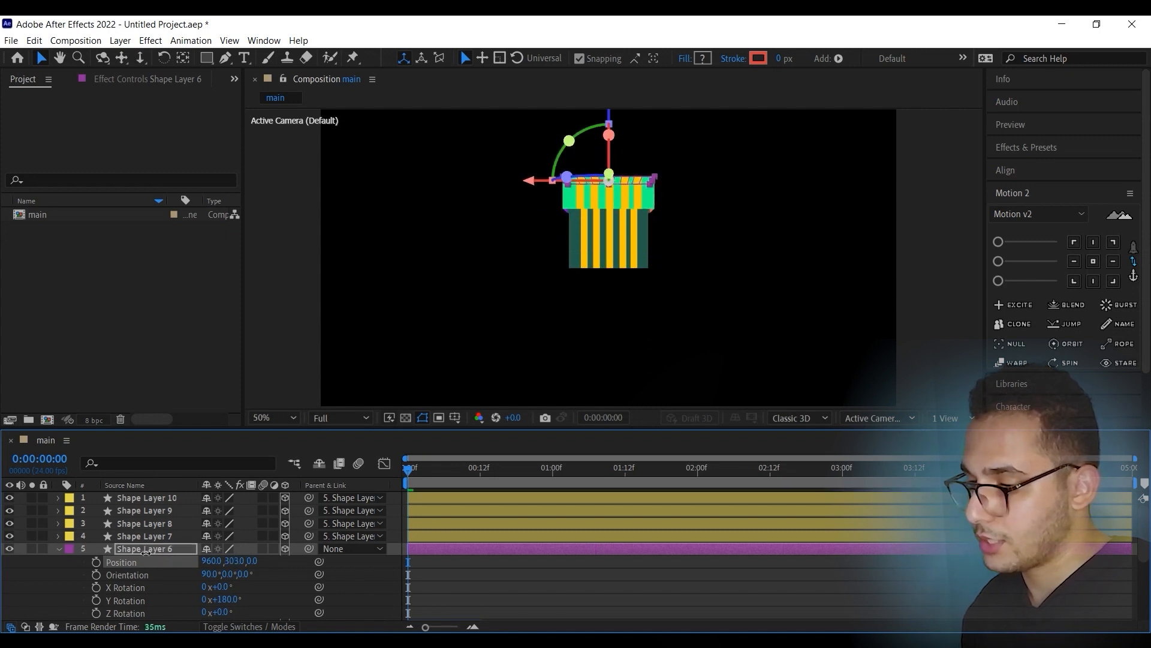
View the box in Custom View 3 and set Shape Layer 6's Z rotation to 90°
{"action": "left_click", "coordinate": [880, 418]}
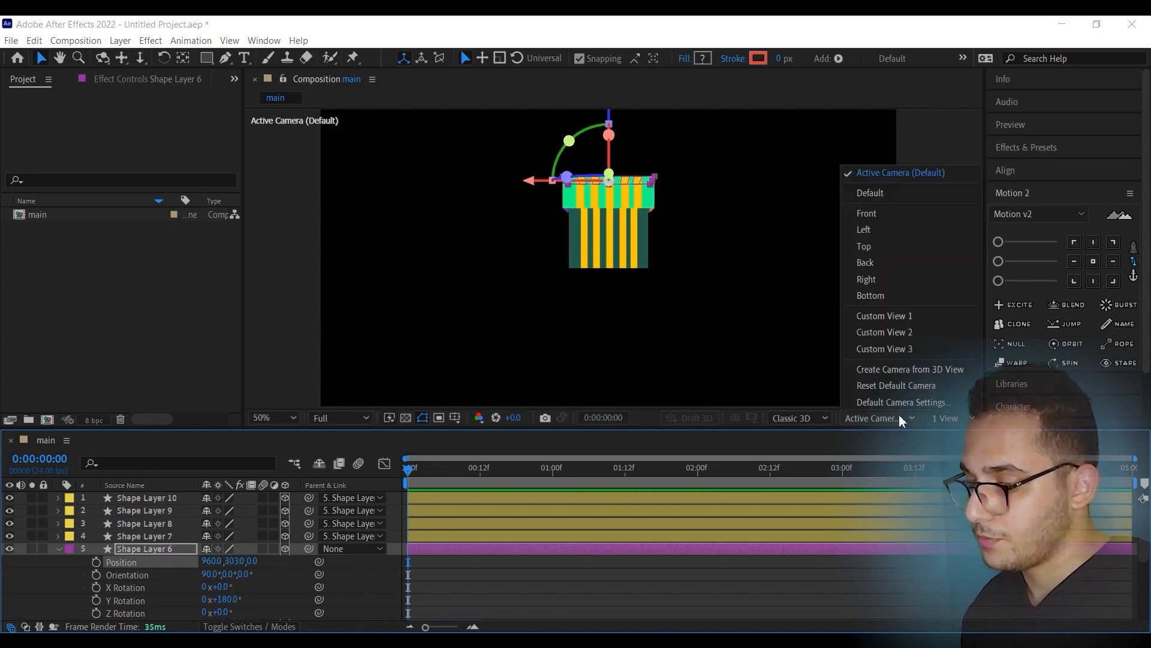
{"action": "left_click", "coordinate": [914, 349]}
{"action": "key", "text": "c"}
{"action": "scroll", "coordinate": [720, 264], "scroll_direction": "up", "scroll_amount": 4}
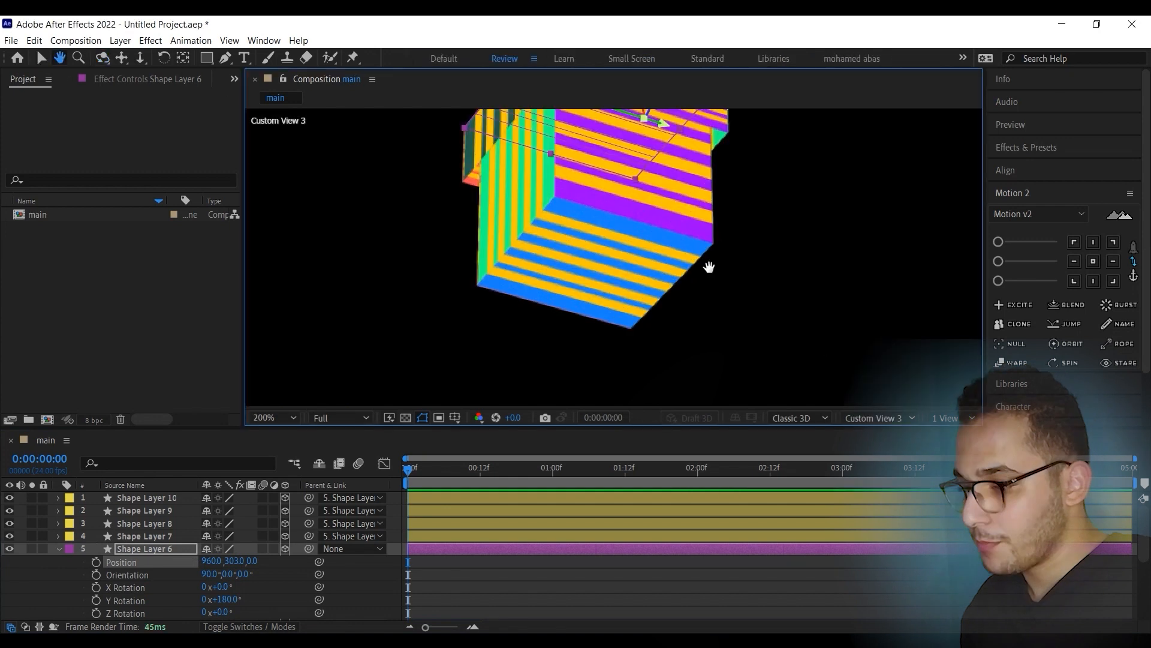
{"action": "left_click_drag", "start_coordinate": [771, 249], "coordinate": [774, 228]}
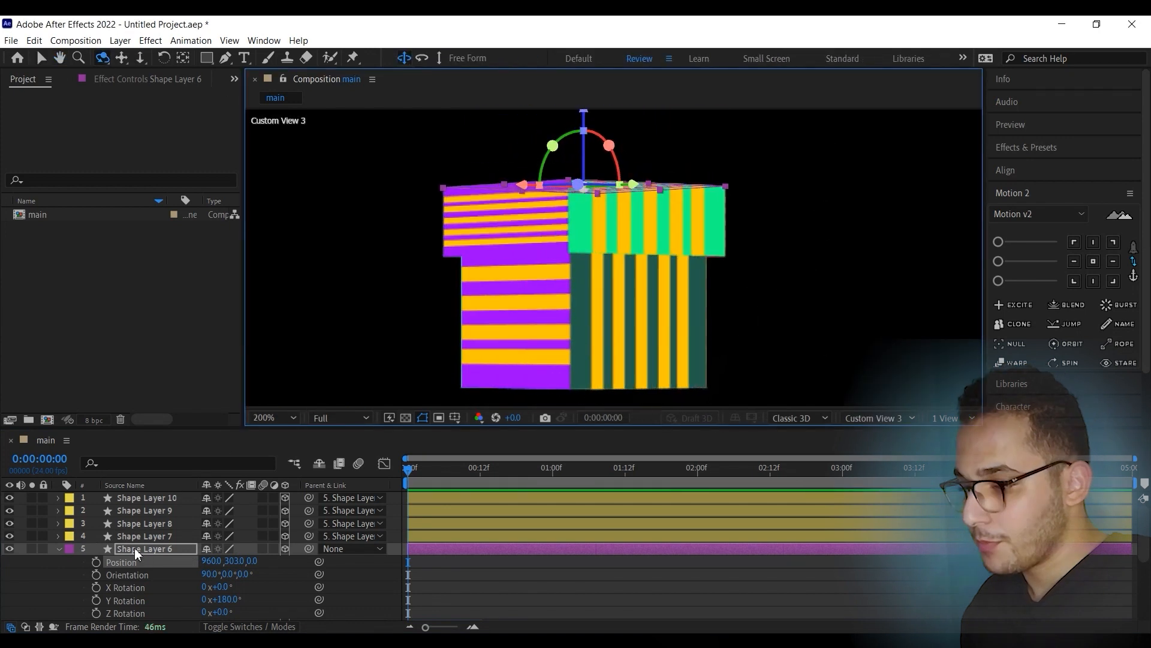
{"action": "left_click_drag", "start_coordinate": [216, 612], "coordinate": [294, 606]}
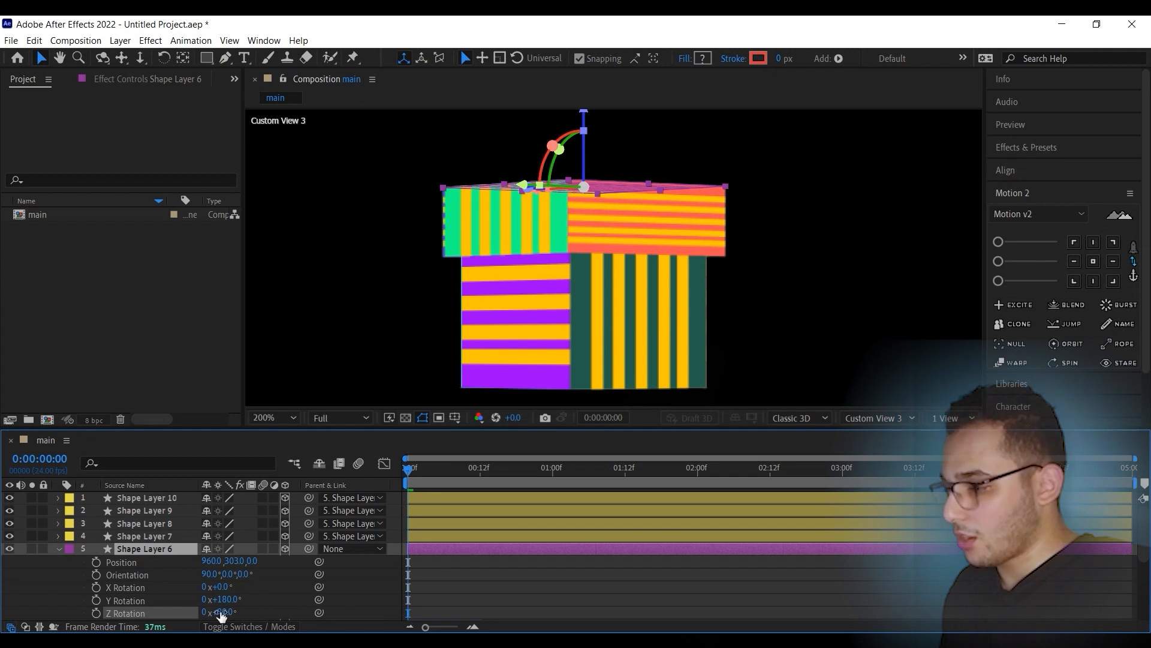
{"action": "left_click", "coordinate": [276, 614]}
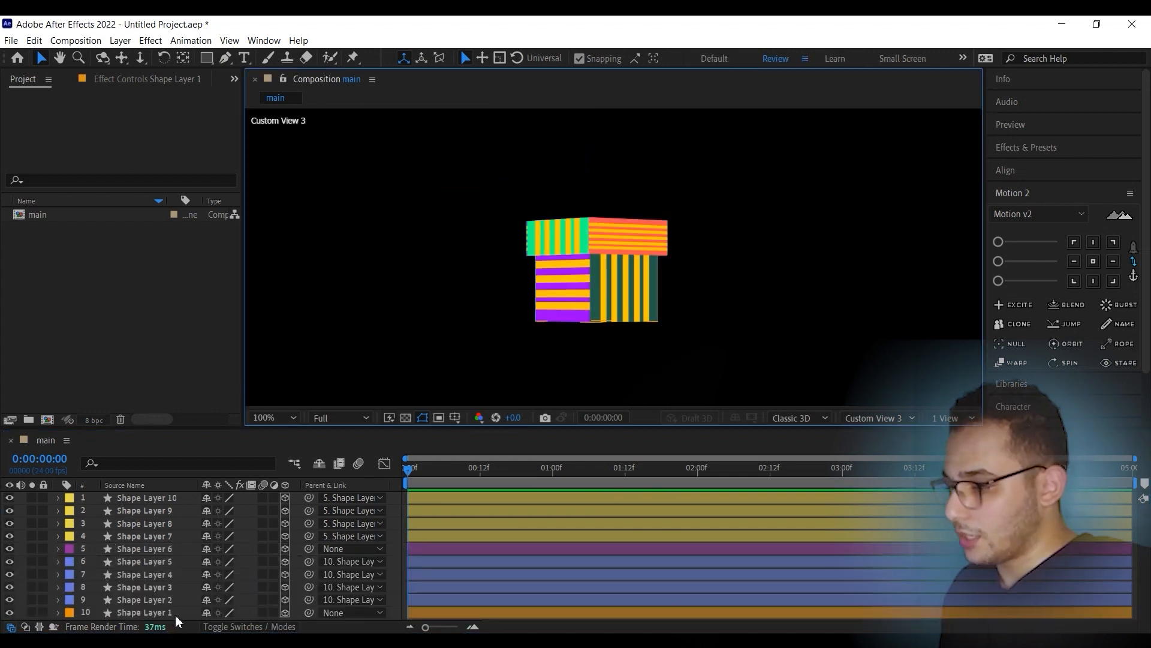
Keyframe Shape Layer 1's position at 0:00 and again at 2:00 with the same value
{"action": "left_click", "coordinate": [172, 613]}
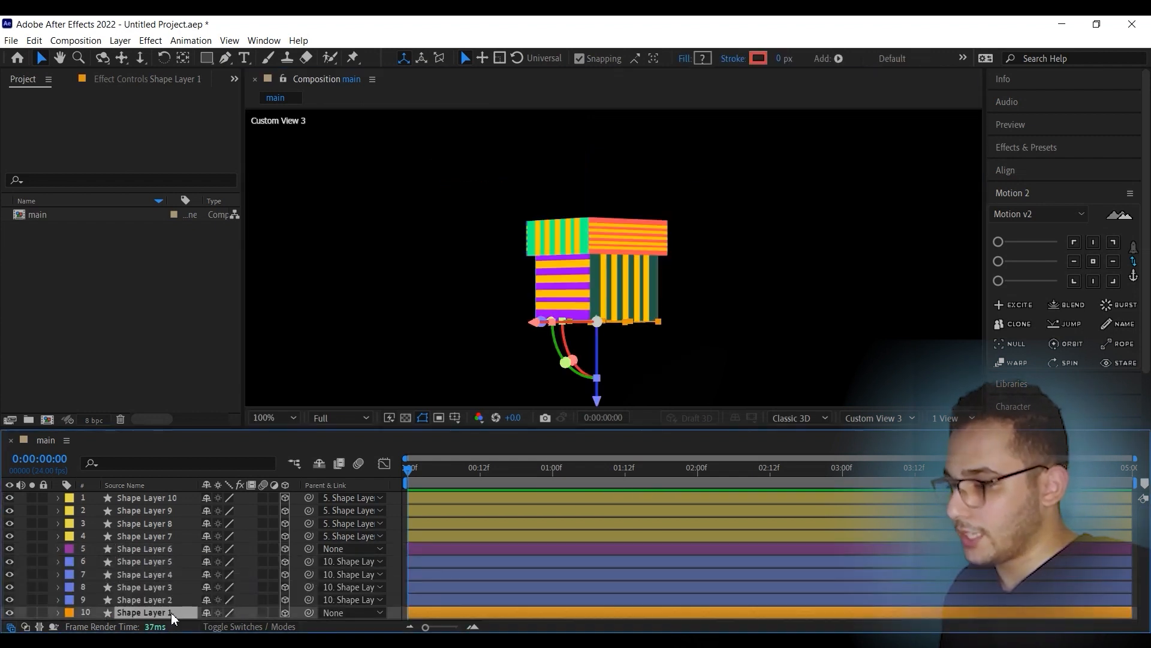
{"action": "key", "text": "p"}
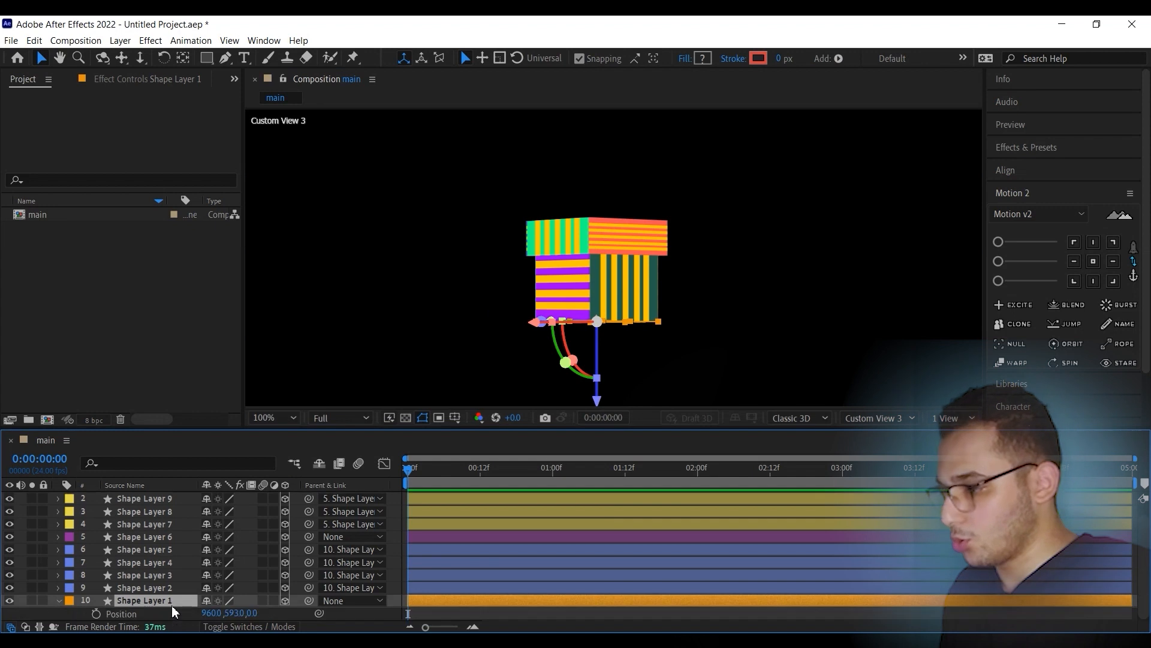
{"action": "left_click", "coordinate": [97, 613]}
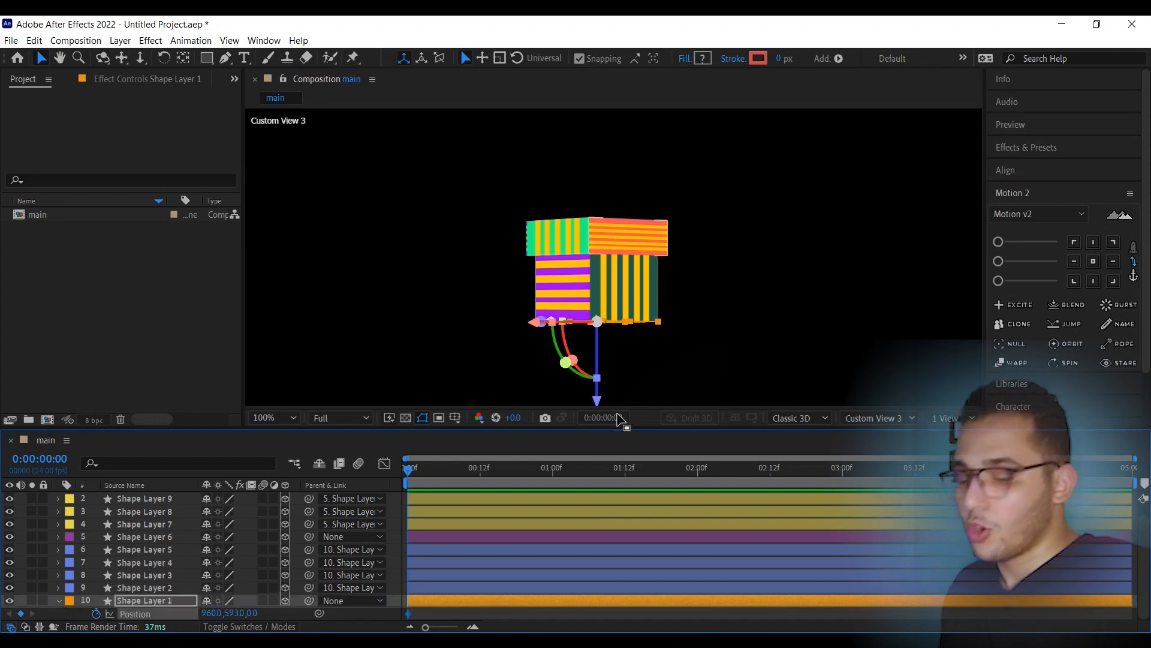
{"action": "left_click", "coordinate": [698, 478]}
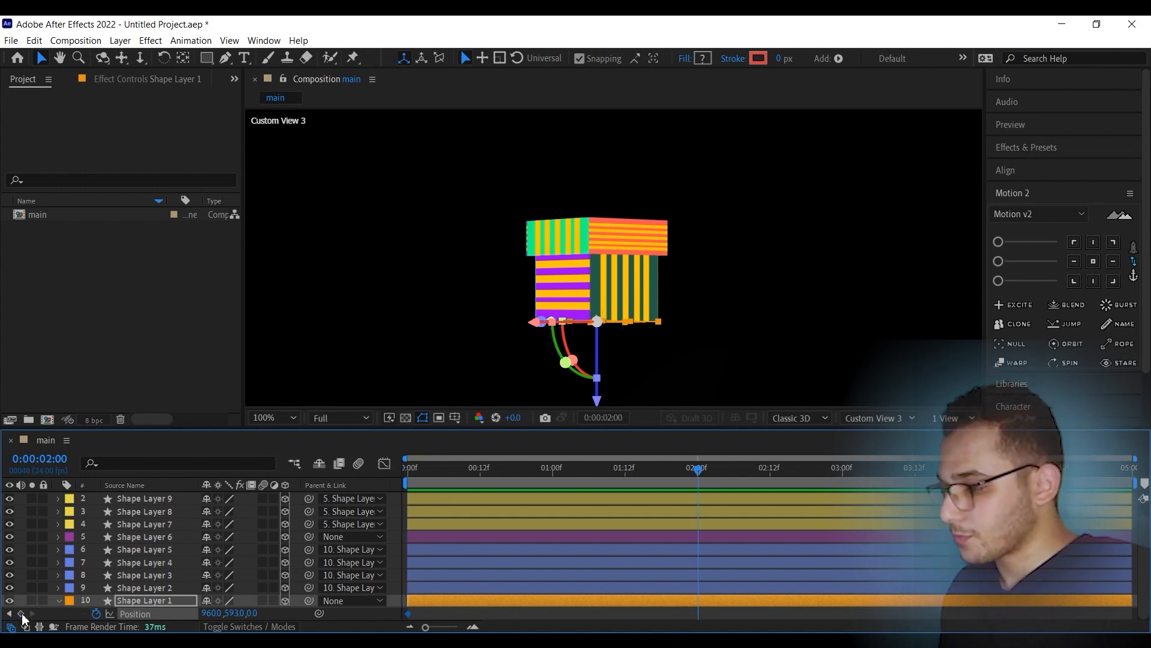
{"action": "scroll", "coordinate": [591, 355], "scroll_direction": "down", "scroll_amount": 4}
At 0:00, move the box body below the frame by setting Shape Layer 1's Y position to 2132
{"action": "key", "text": "Home"}
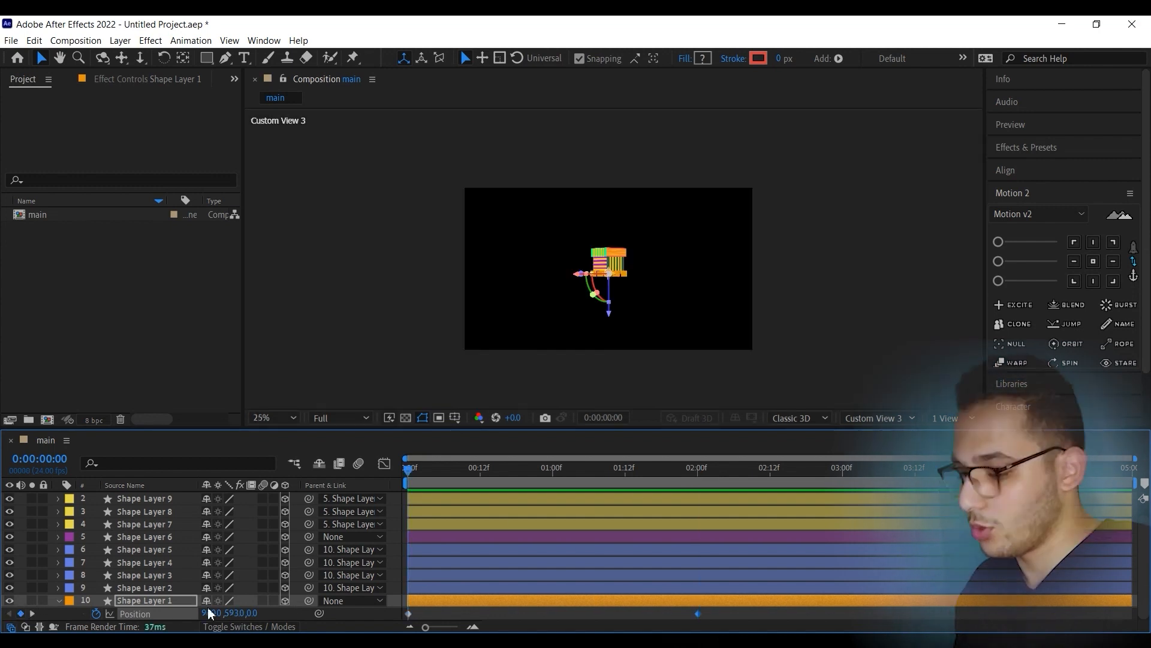
{"action": "left_click_drag", "start_coordinate": [234, 612], "coordinate": [378, 581]}
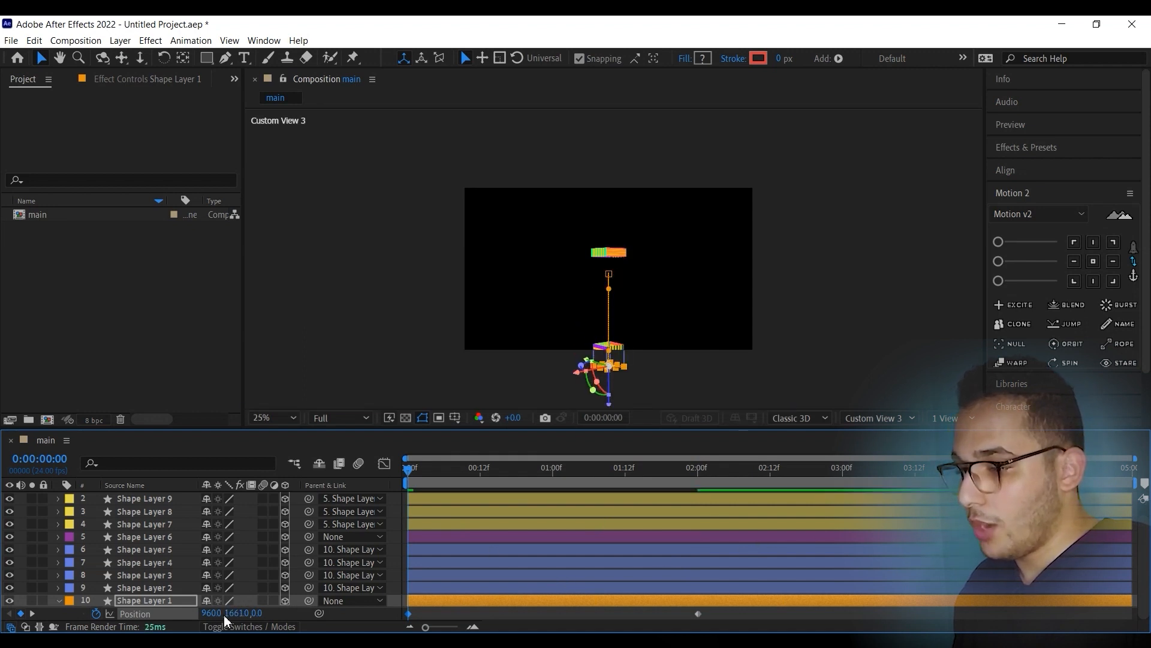
{"action": "left_click_drag", "start_coordinate": [282, 615], "coordinate": [312, 614]}
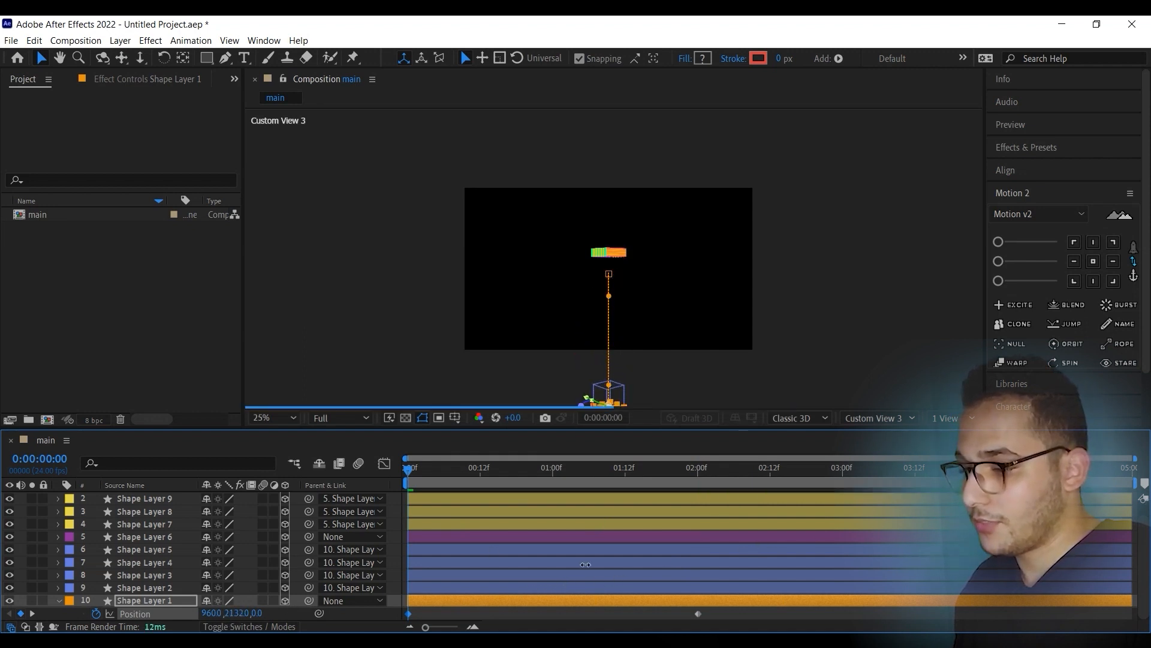
{"action": "left_click", "coordinate": [905, 306]}
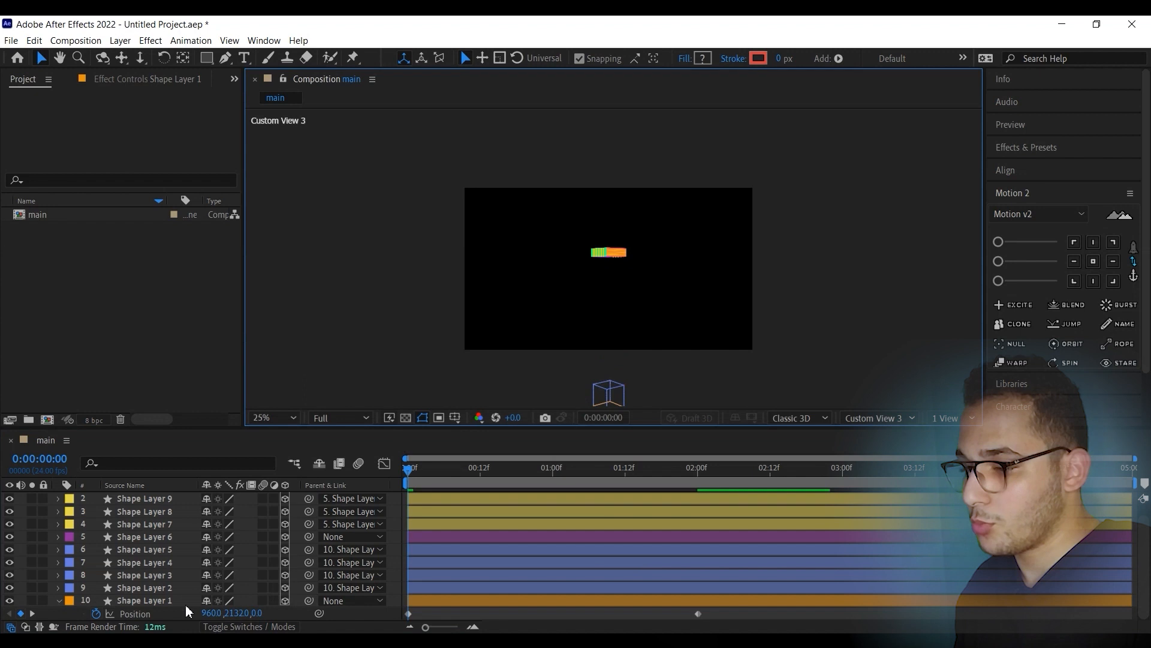
Keyframe Shape Layer 6's position at 0:00 and again at 2:00 with the same value
{"action": "left_click", "coordinate": [113, 534]}
{"action": "key", "text": "p"}
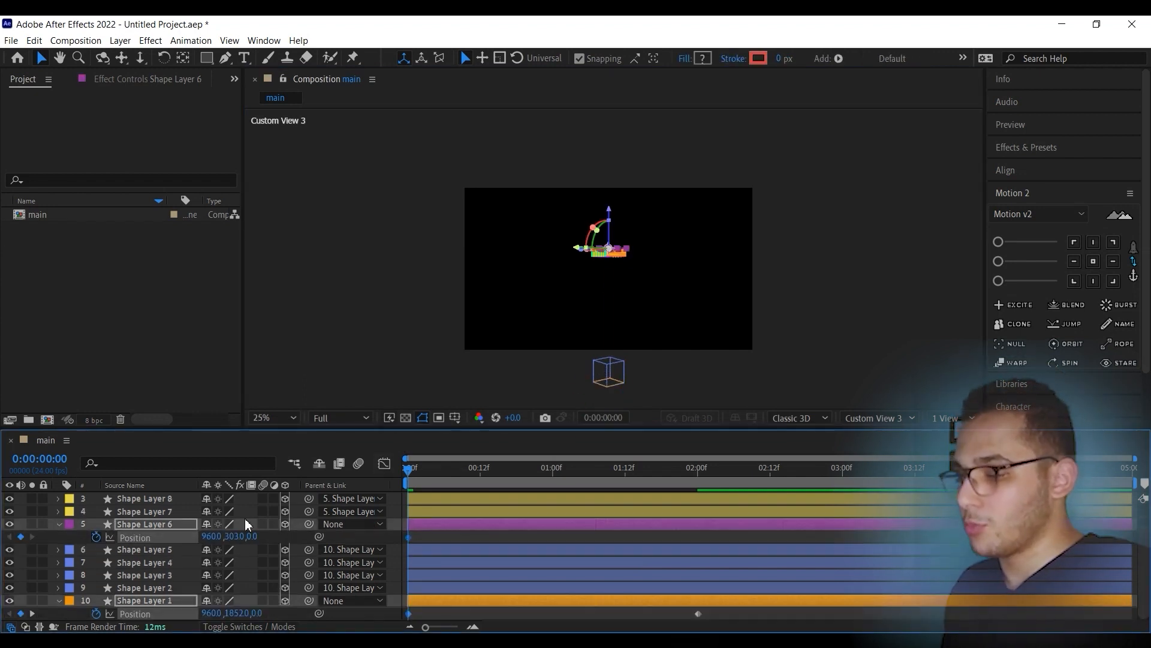
{"action": "left_click", "coordinate": [699, 477]}
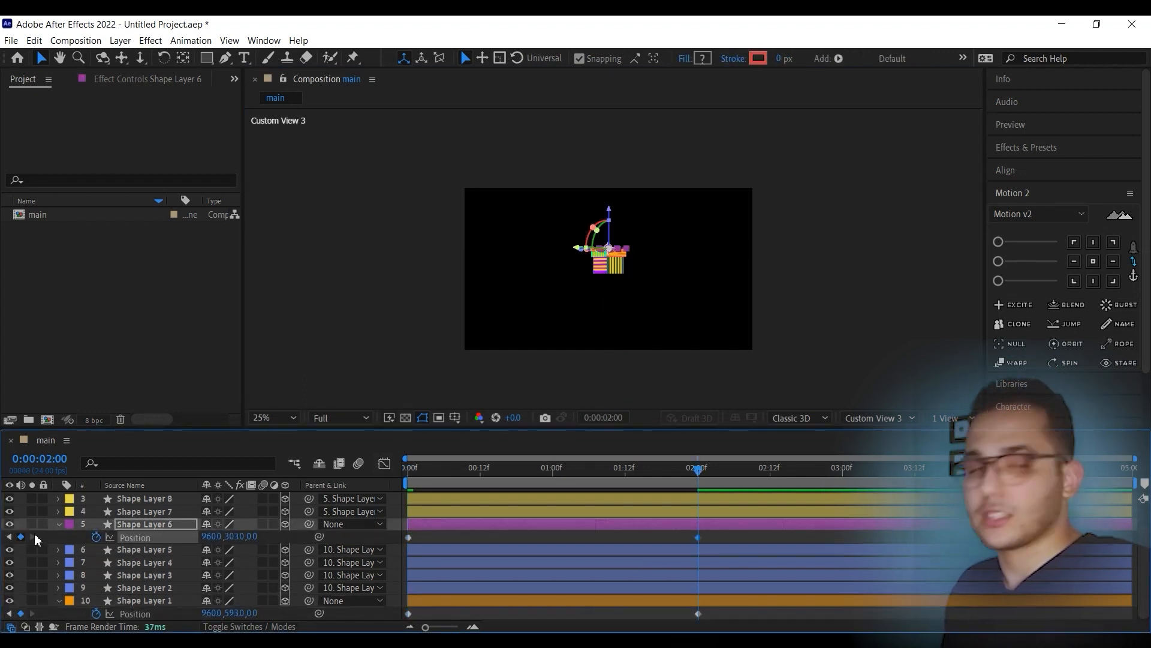
At 0:00, move the lid above the frame by setting Shape Layer 6's Y position to -630, and preview the animation
{"action": "key", "text": "Home"}
{"action": "left_click_drag", "start_coordinate": [231, 537], "coordinate": [23, 499]}
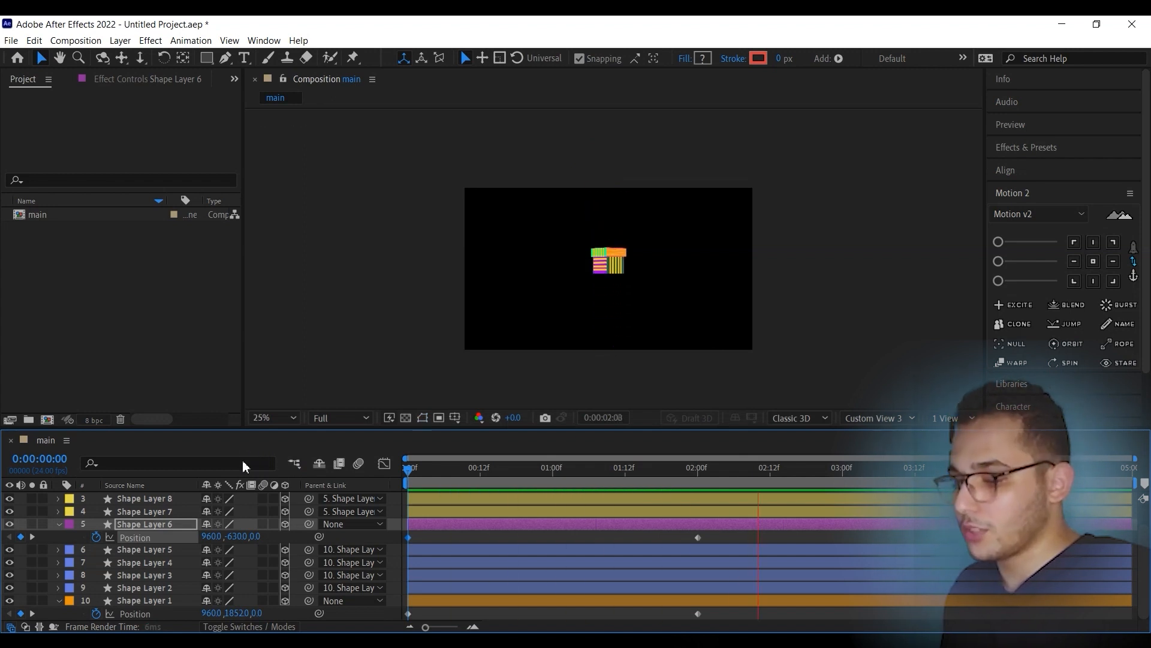
{"action": "key", "text": "space"}
Show Shape Layer 6's rotation properties alongside its position
{"action": "scroll", "coordinate": [163, 524], "scroll_direction": "up", "scroll_amount": 1}
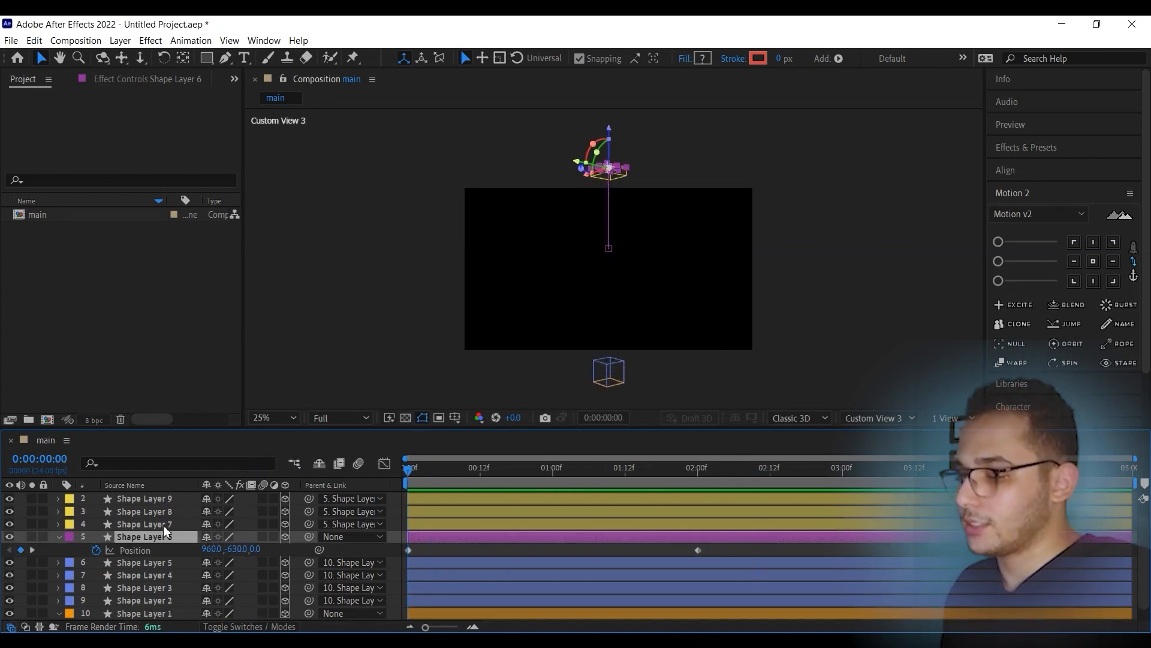
{"action": "key", "text": "shift+r"}
{"action": "scroll", "coordinate": [192, 609], "scroll_direction": "down", "scroll_amount": 3}
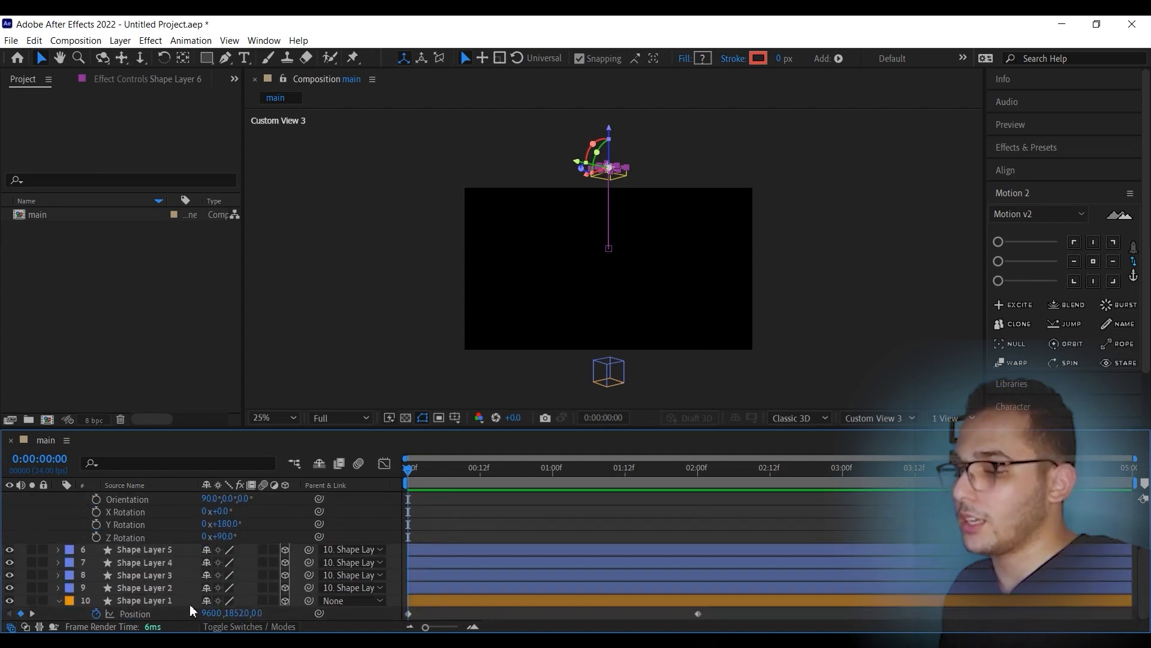
Keyframe Shape Layer 1's Z rotation from 0° at 0:00 to one full revolution at 2:00, and return to the first frame
{"action": "left_click", "coordinate": [126, 601]}
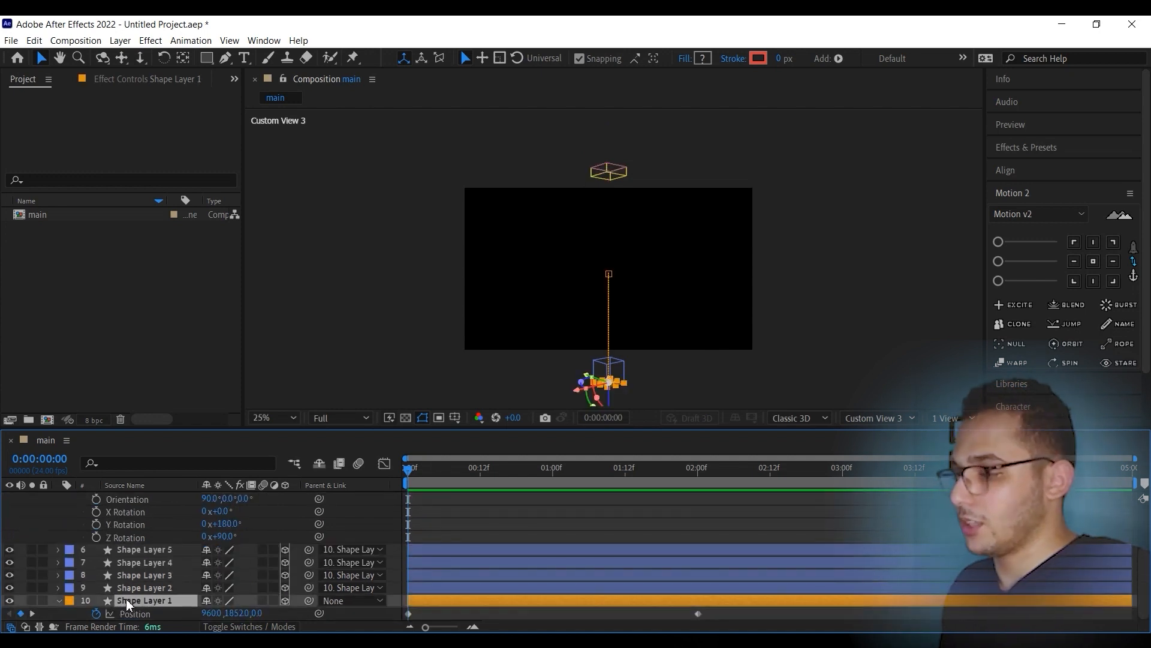
{"action": "key", "text": "shift+r"}
{"action": "scroll", "coordinate": [125, 598], "scroll_direction": "down", "scroll_amount": 2}
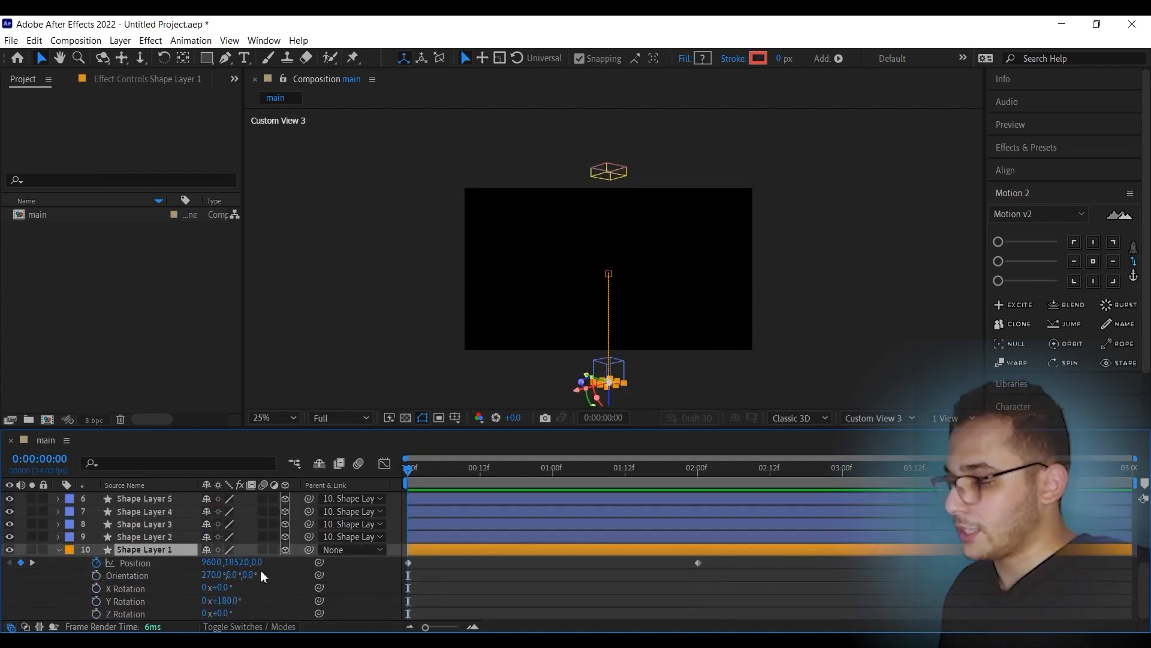
{"action": "left_click", "coordinate": [114, 597]}
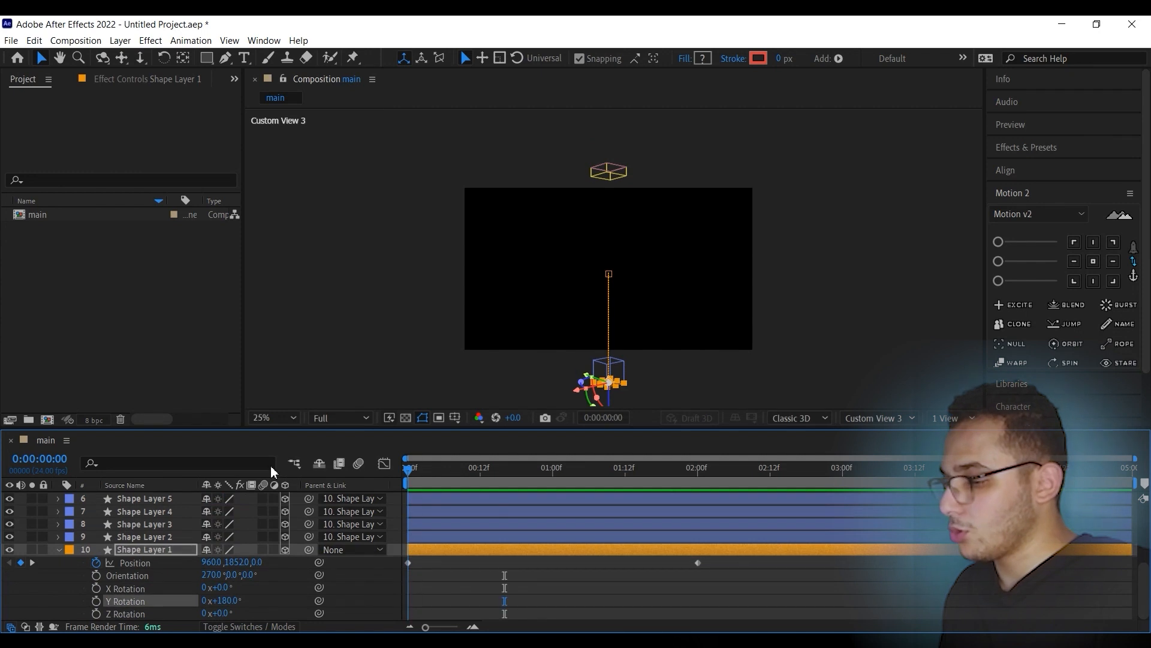
{"action": "left_click", "coordinate": [96, 613]}
{"action": "left_click", "coordinate": [32, 563]}
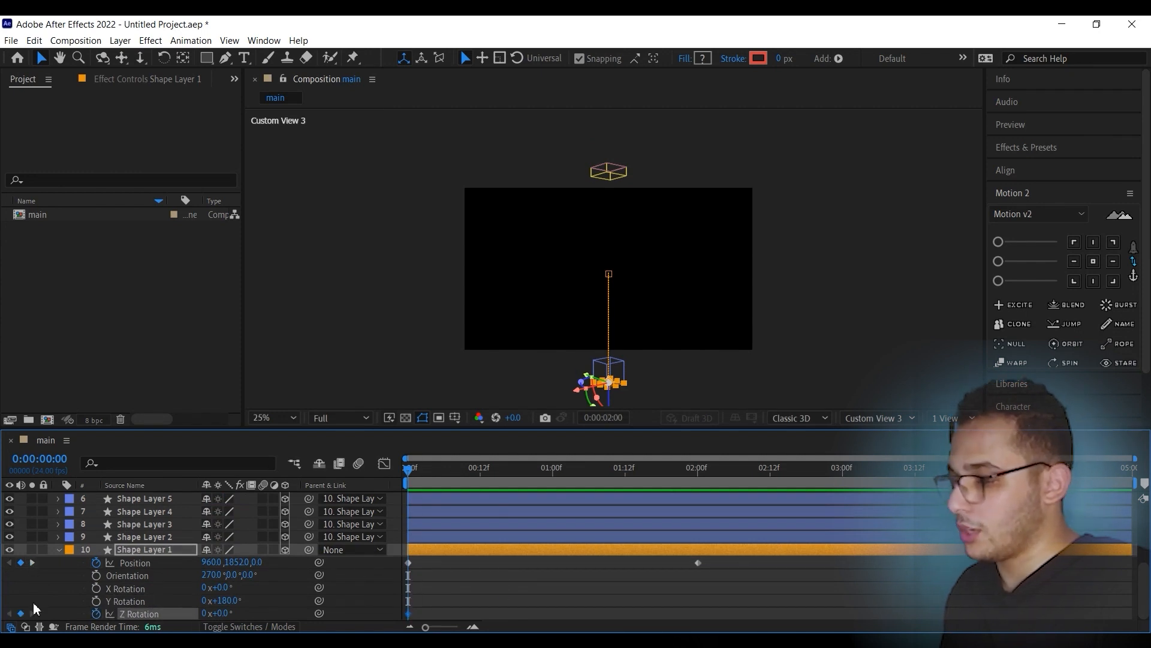
{"action": "left_click", "coordinate": [20, 613]}
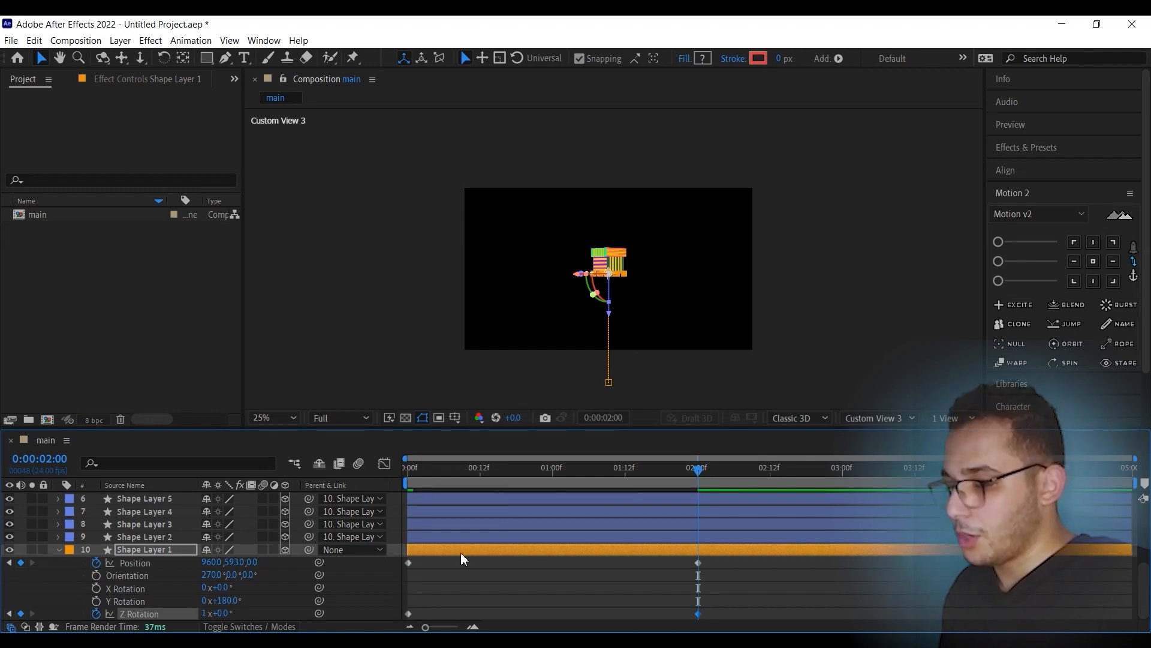
{"action": "left_click_drag", "start_coordinate": [421, 472], "coordinate": [296, 463]}
{"action": "scroll", "coordinate": [491, 550], "scroll_direction": "up", "scroll_amount": 5}
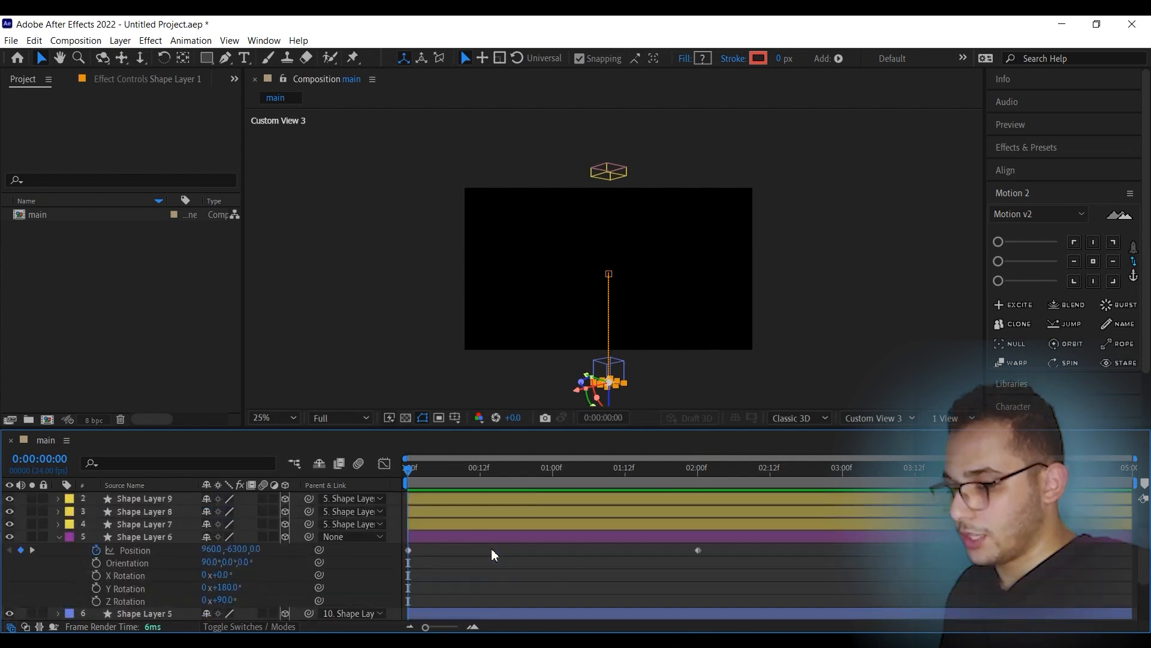
Keyframe Shape Layer 6's Z rotation at 0:00 and at 2:00, setting the second keyframe to 1x+90°
{"action": "scroll", "coordinate": [437, 568], "scroll_direction": "down", "scroll_amount": 3}
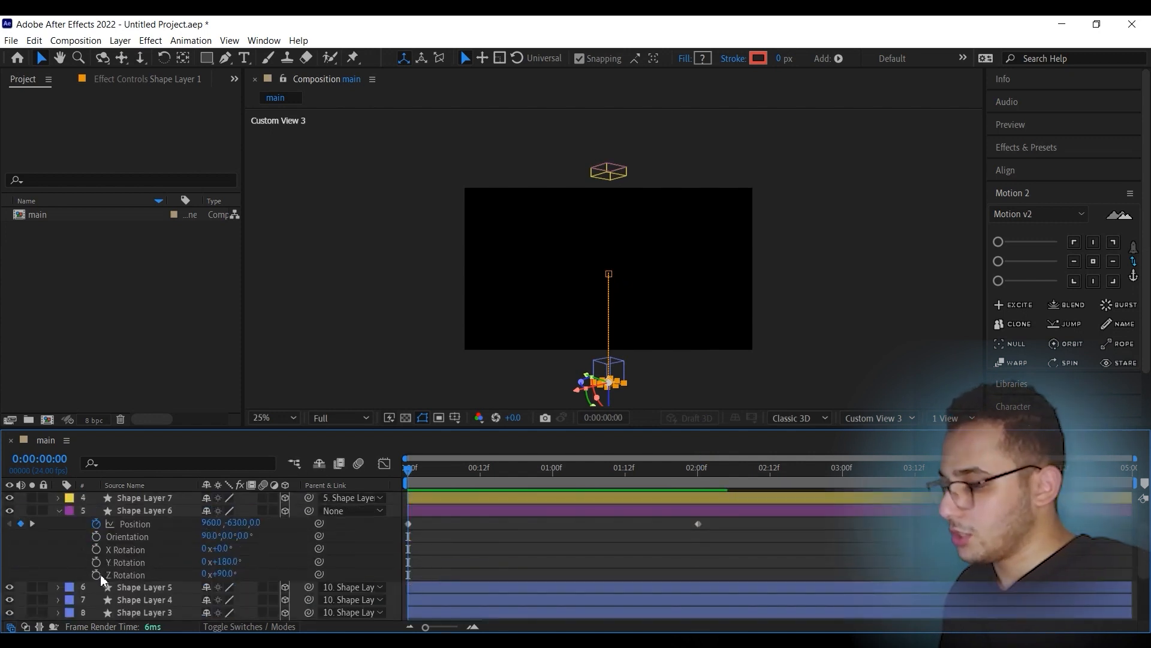
{"action": "left_click", "coordinate": [95, 574]}
{"action": "key", "text": "Page_Down"}
{"action": "key", "text": "Page_Down"}
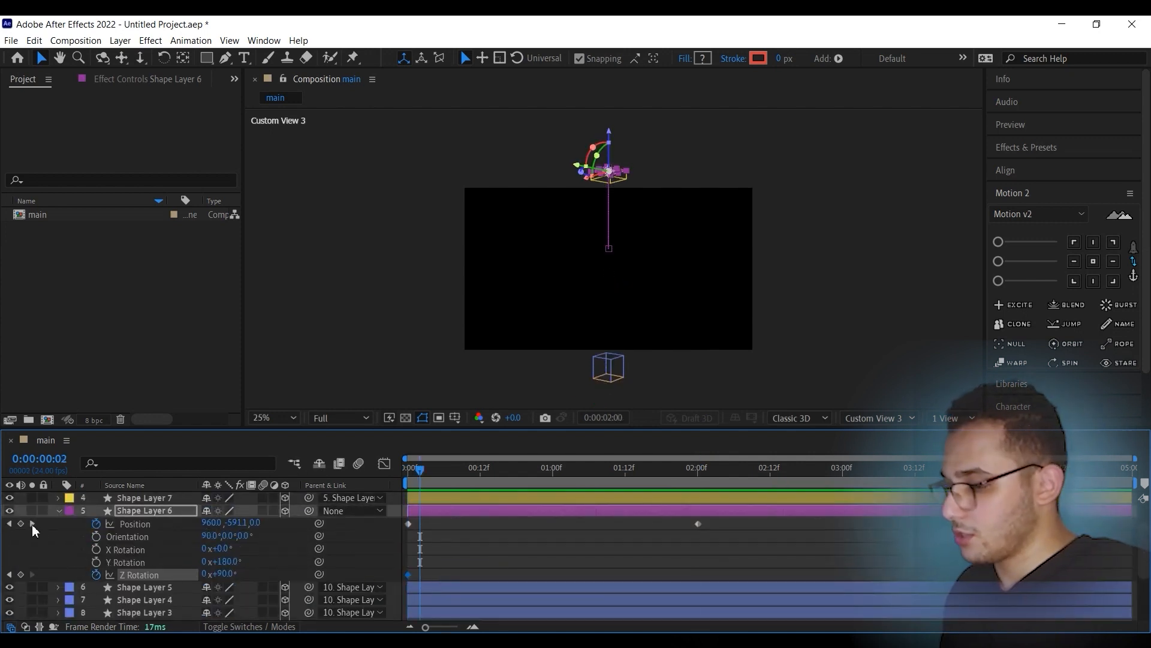
{"action": "key", "text": "k"}
{"action": "left_click", "coordinate": [21, 574]}
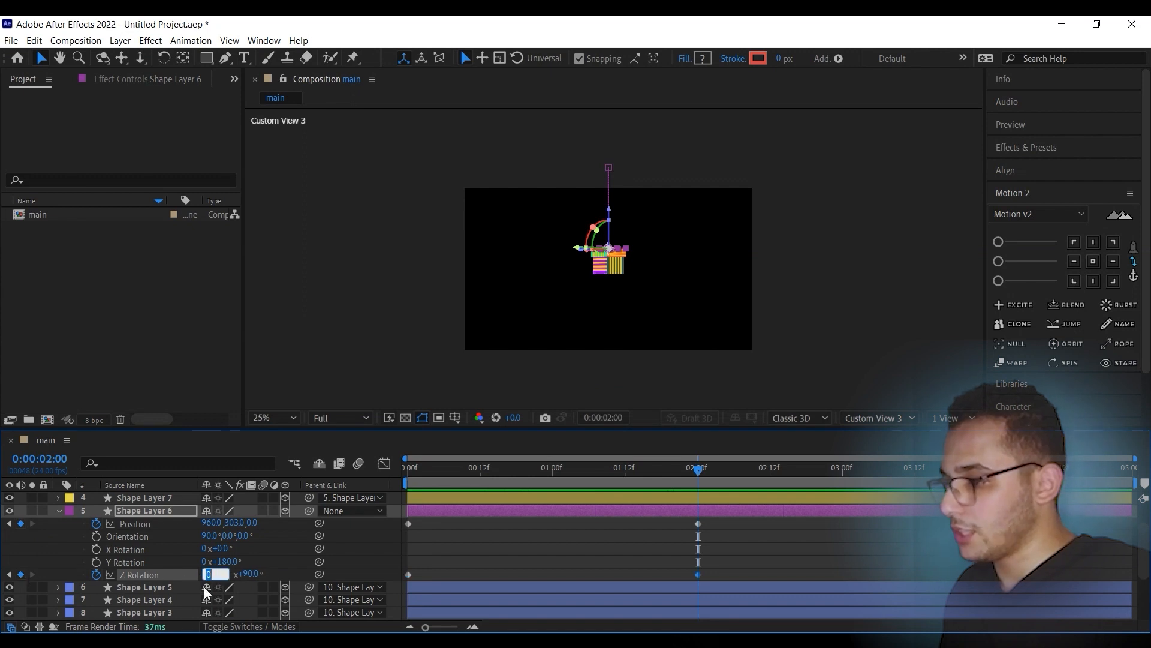
{"action": "type", "text": "1"}
{"action": "key", "text": "Return"}
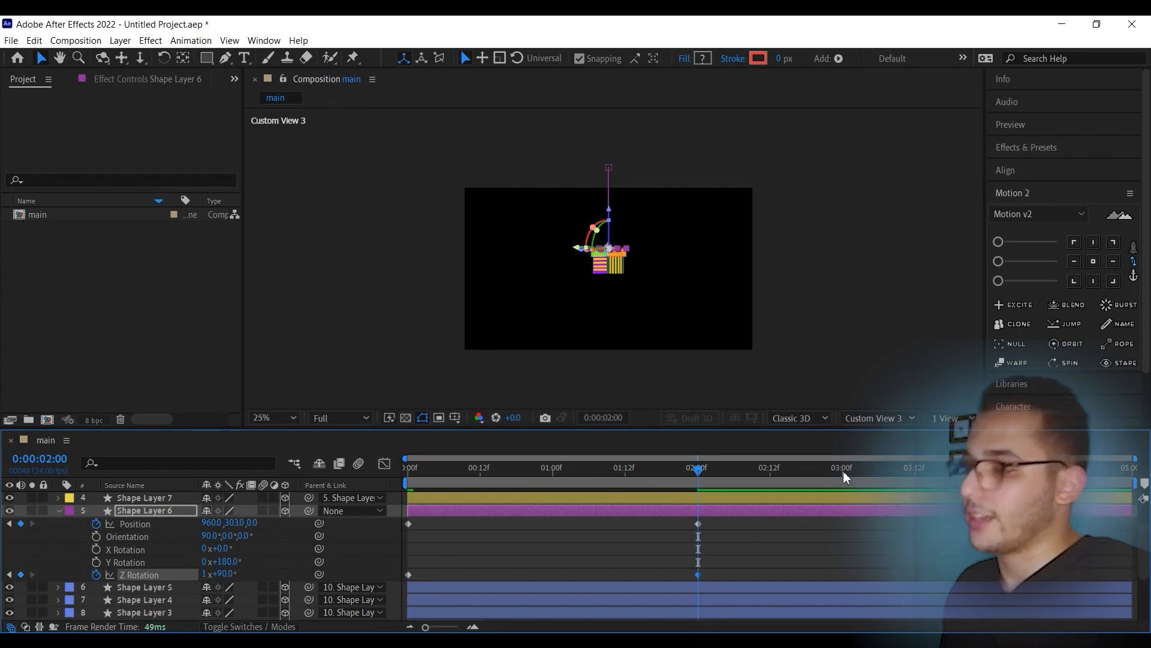
End the work area at about 0:03:00 and preview the combined movement and rotation
{"action": "key", "text": "n"}
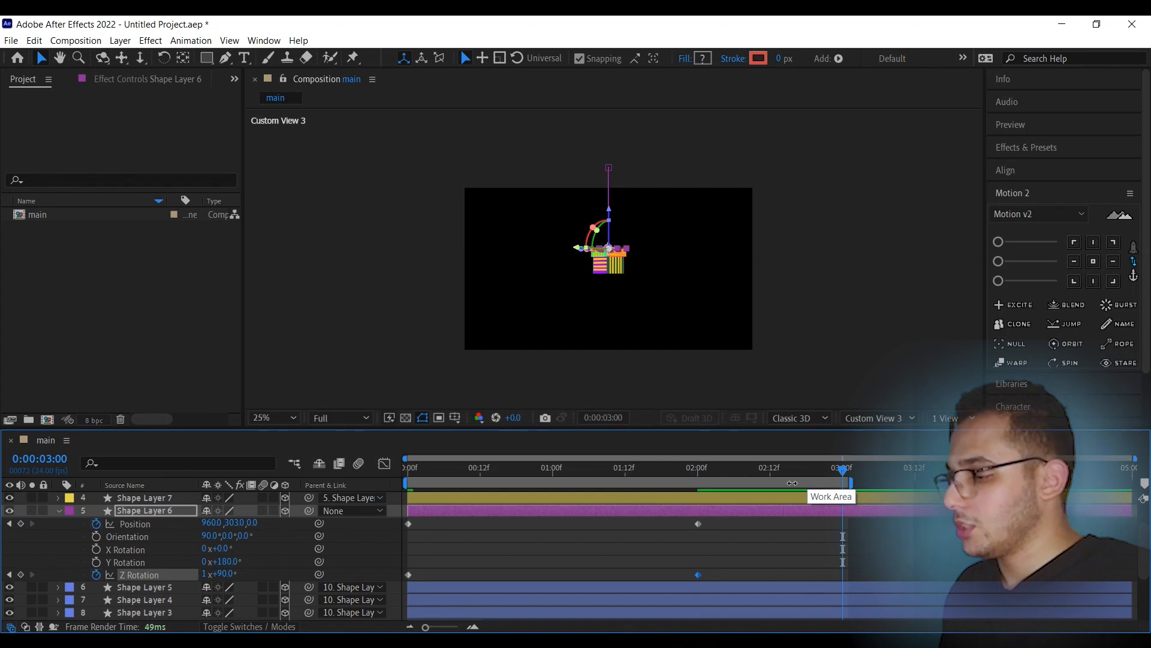
{"action": "key", "text": "space"}
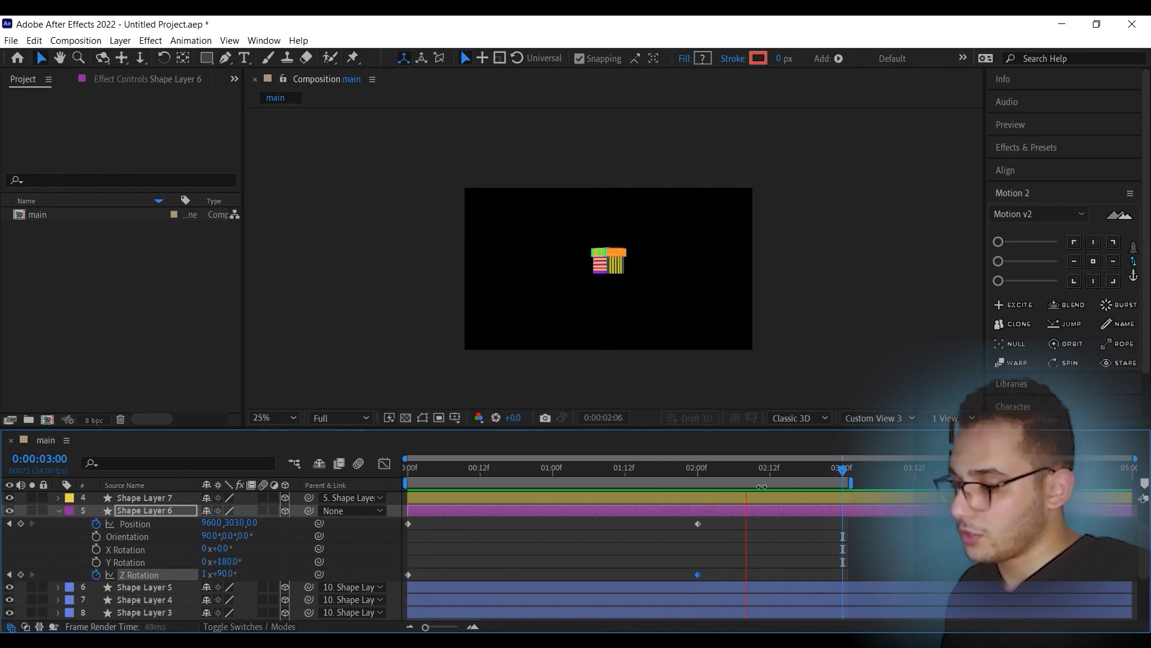
Reduce Shape Layer 6 and Shape Layer 1 to their keyframed properties only, Position and Z Rotation
{"action": "left_click", "coordinate": [146, 513]}
{"action": "scroll", "coordinate": [158, 557], "scroll_direction": "down", "scroll_amount": 3}
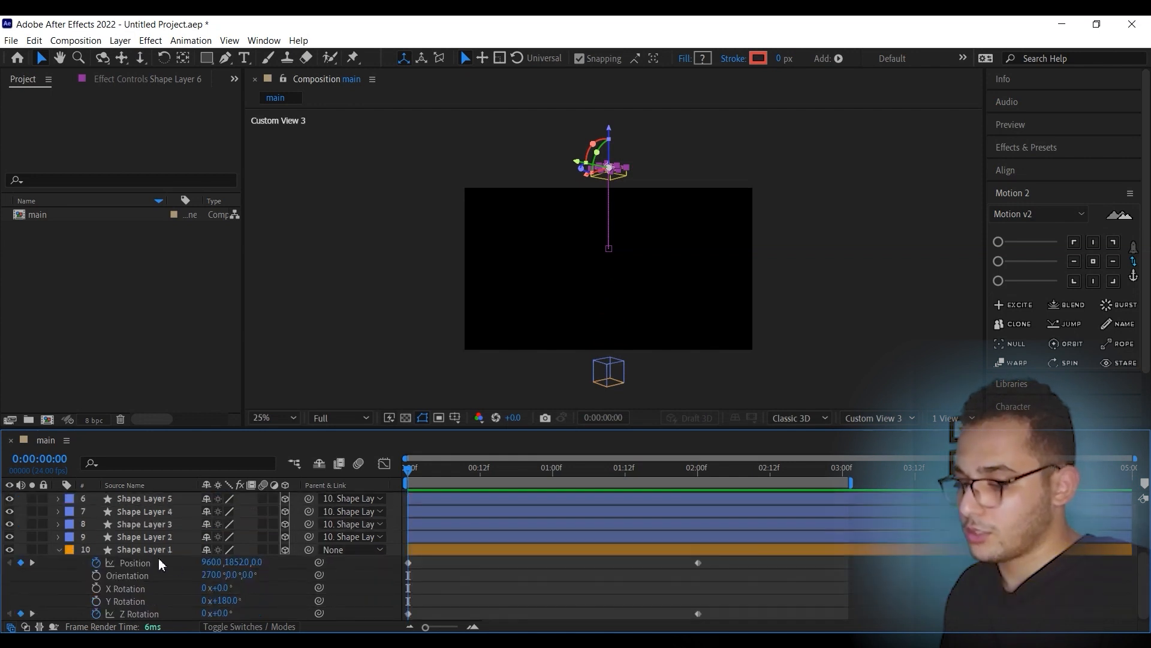
{"action": "left_click", "coordinate": [154, 549]}
{"action": "key", "text": "u"}
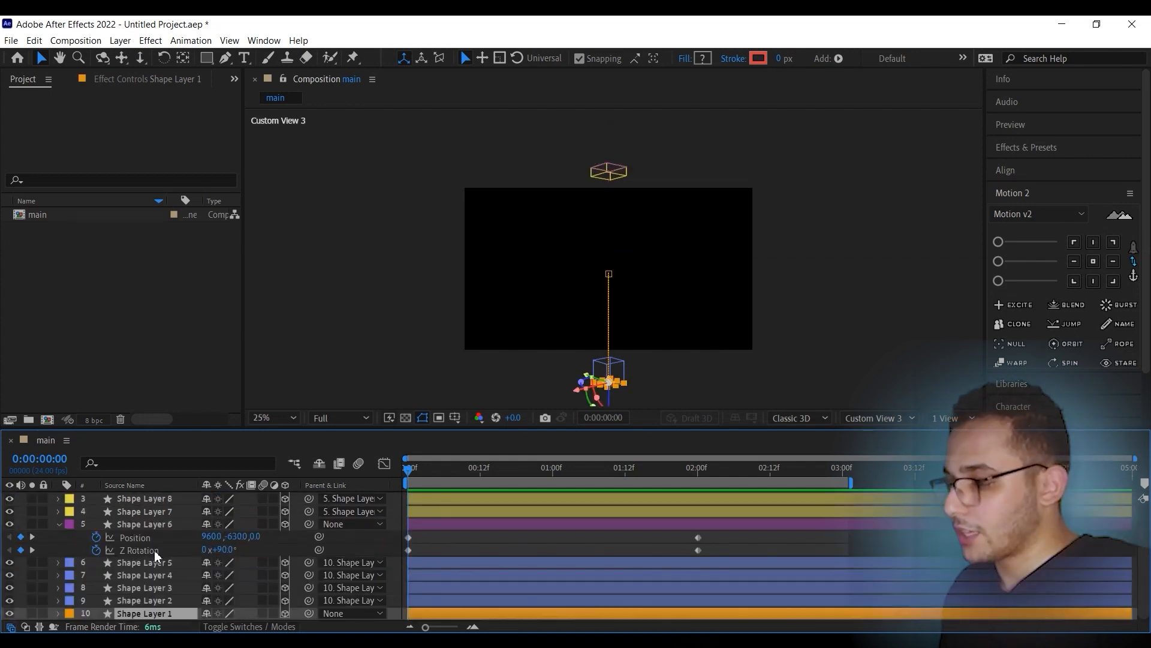
Apply Easy Ease to all Position and Z Rotation keyframes of Shape Layer 1
{"action": "left_click_drag", "start_coordinate": [773, 612], "coordinate": [403, 596]}
{"action": "right_click", "coordinate": [408, 601]}
{"action": "mouse_move", "coordinate": [465, 593]}
{"action": "left_click", "coordinate": [652, 522]}
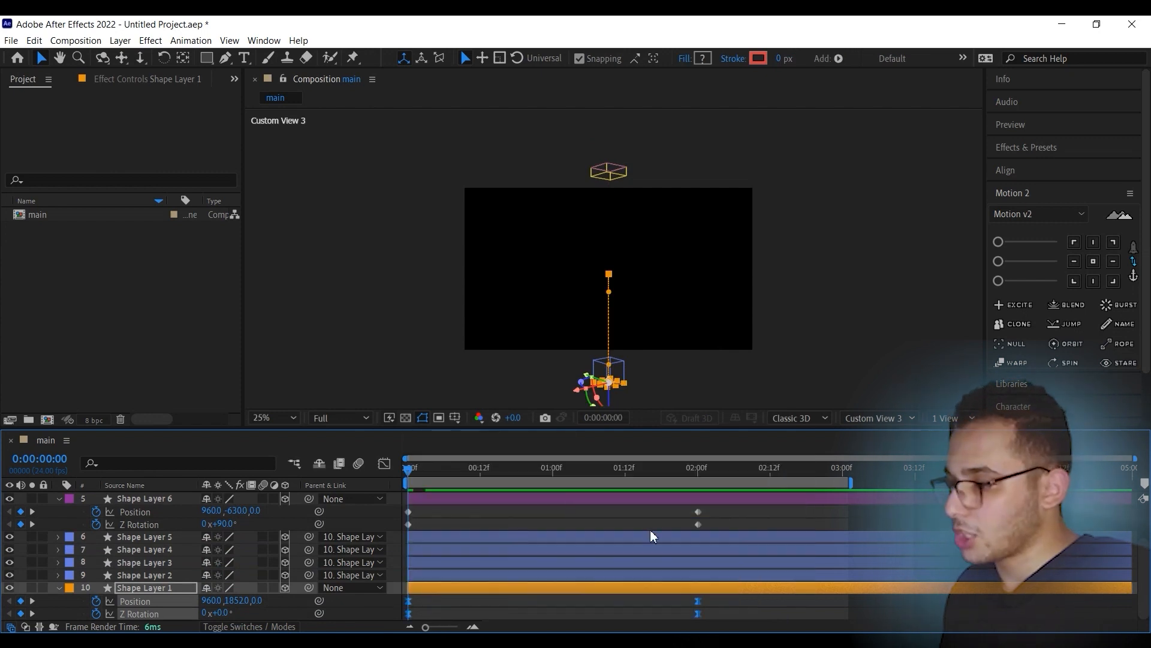
Apply Easy Ease to all Position and Z Rotation keyframes of Shape Layer 6
{"action": "scroll", "coordinate": [724, 549], "scroll_direction": "up", "scroll_amount": 3}
{"action": "left_click_drag", "start_coordinate": [724, 550], "coordinate": [412, 559]}
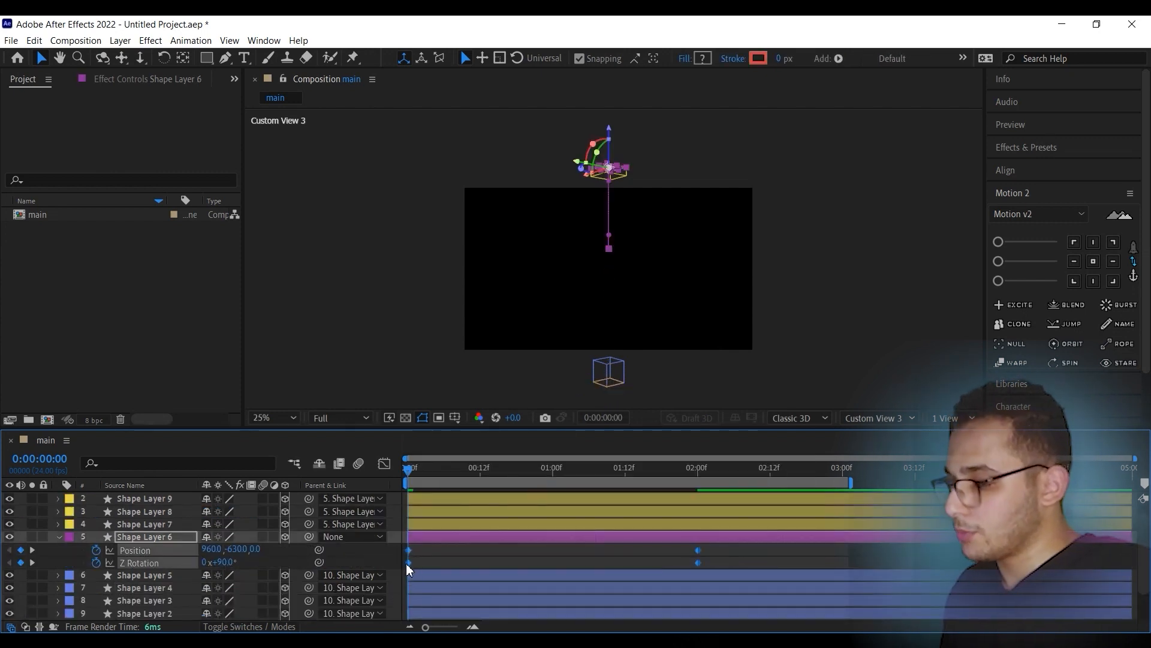
{"action": "right_click", "coordinate": [407, 563]}
{"action": "mouse_move", "coordinate": [527, 624]}
{"action": "left_click", "coordinate": [623, 466]}
Lengthen the incoming ease of Shape Layer 6's Position and Z Rotation at 2:00 in the speed graph for a fast start and slow finish, and preview
{"action": "left_click", "coordinate": [386, 466]}
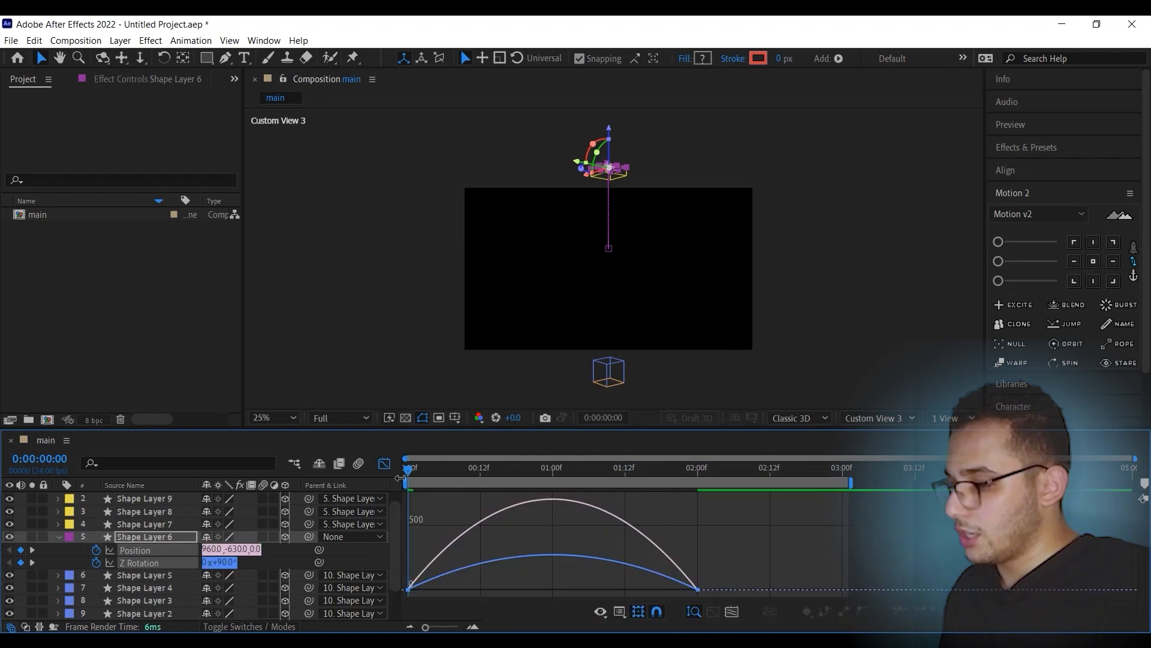
{"action": "left_click_drag", "start_coordinate": [735, 554], "coordinate": [404, 590]}
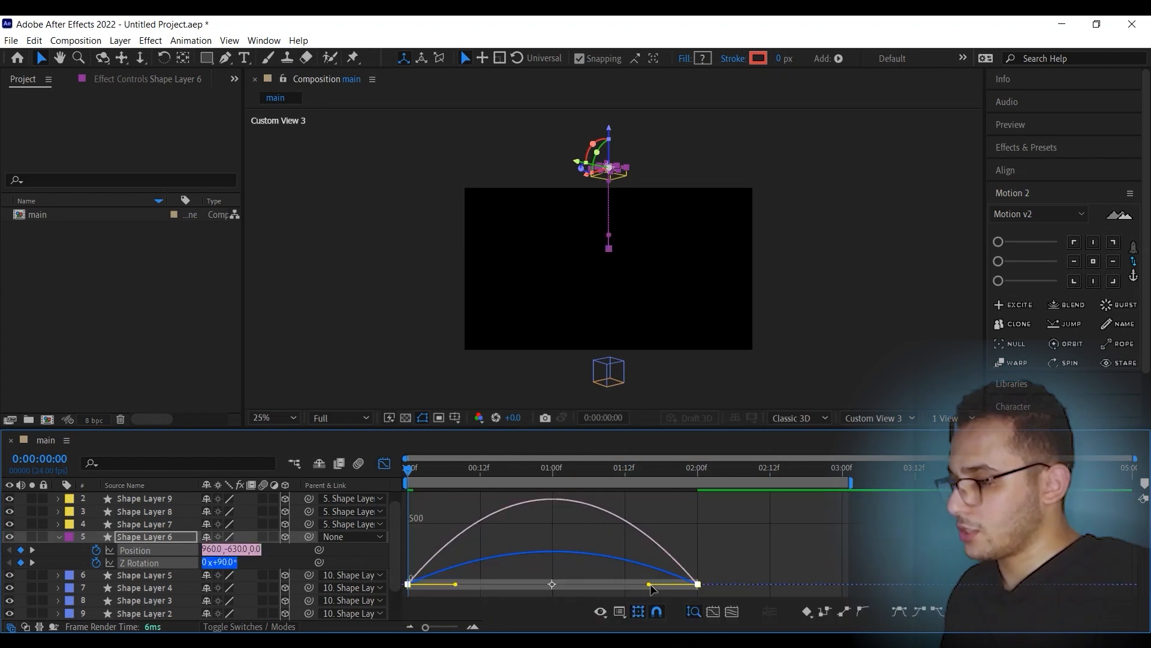
{"action": "left_click_drag", "start_coordinate": [650, 585], "coordinate": [567, 587]}
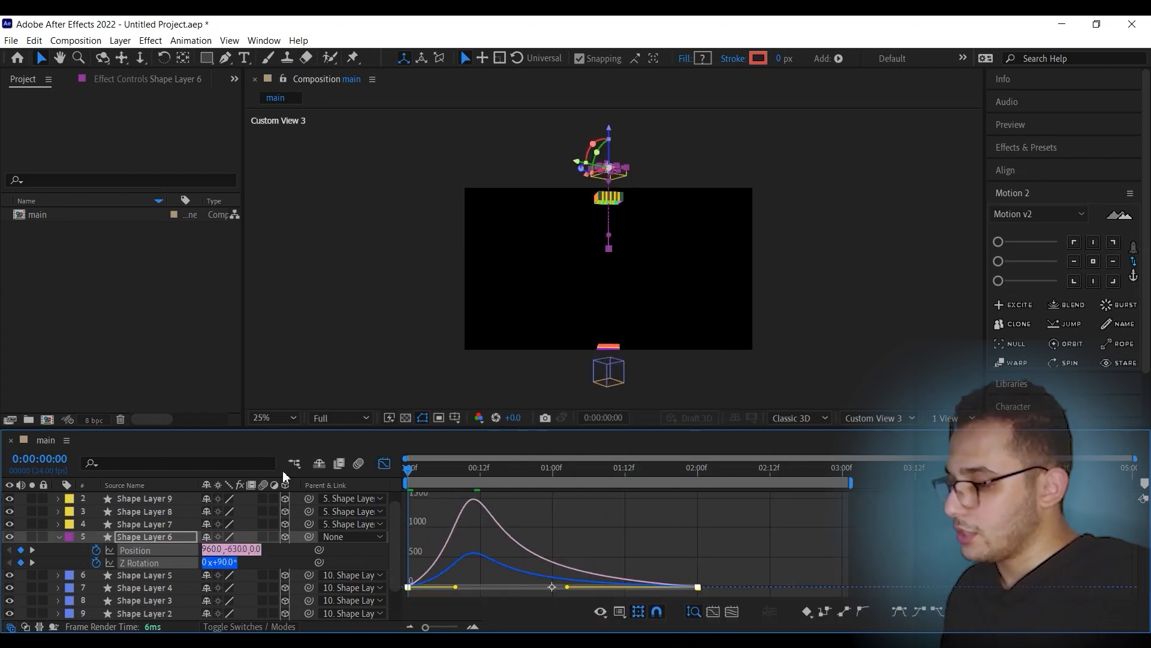
{"action": "key", "text": "space"}
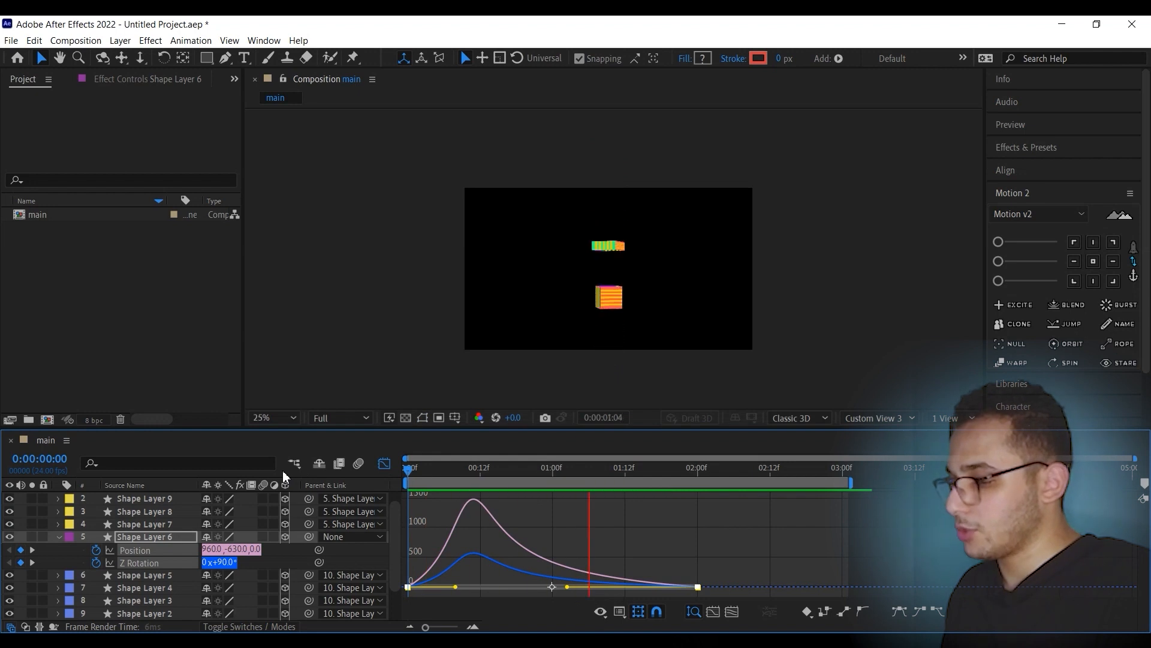
{"action": "key", "text": "space"}
{"action": "left_click", "coordinate": [383, 464]}
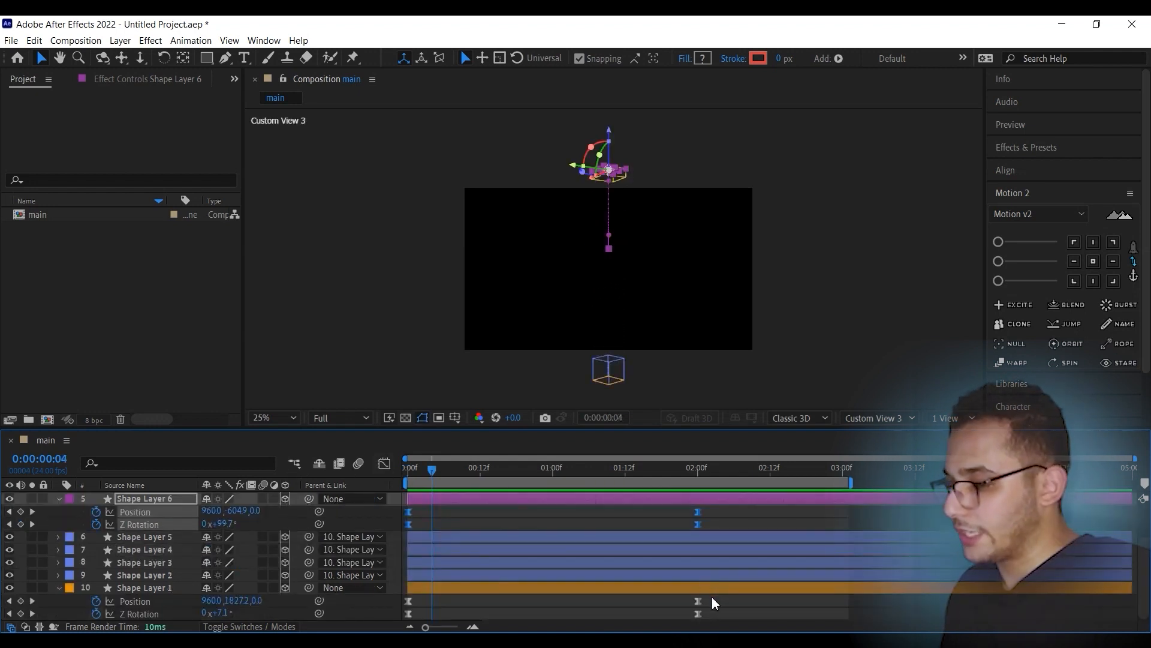
Raise the incoming ease influence of Shape Layer 1's Position and Z Rotation at 2:00 to about 77%, and preview from the first frame
{"action": "left_click_drag", "start_coordinate": [711, 596], "coordinate": [390, 627]}
{"action": "left_click", "coordinate": [385, 466]}
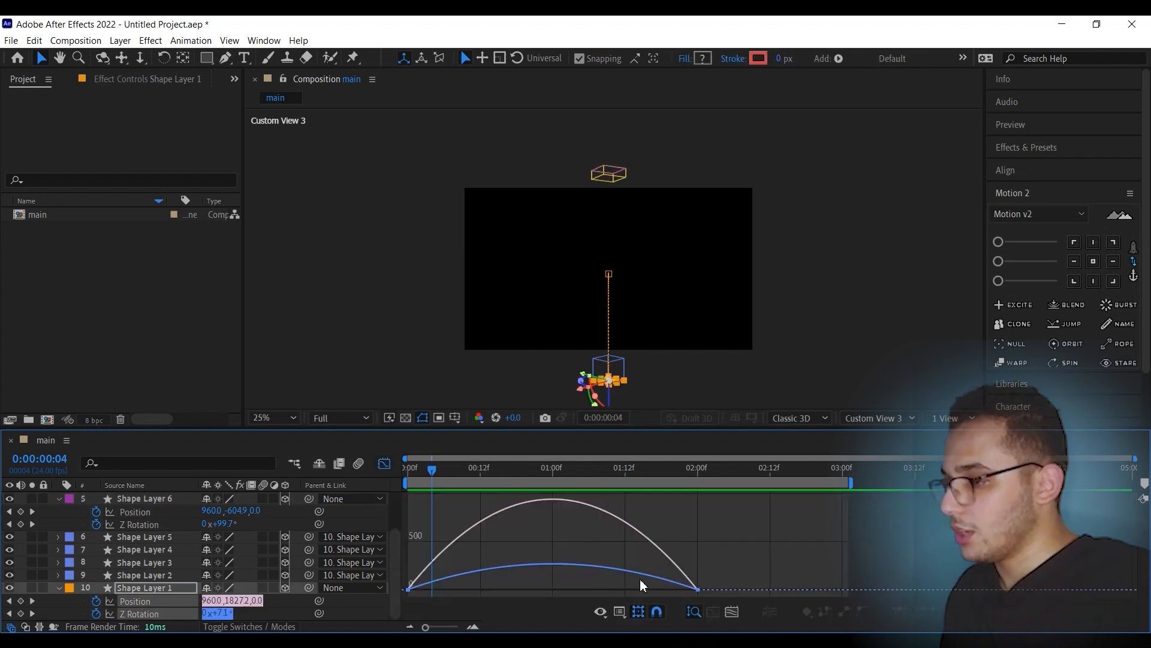
{"action": "left_click_drag", "start_coordinate": [731, 536], "coordinate": [444, 608]}
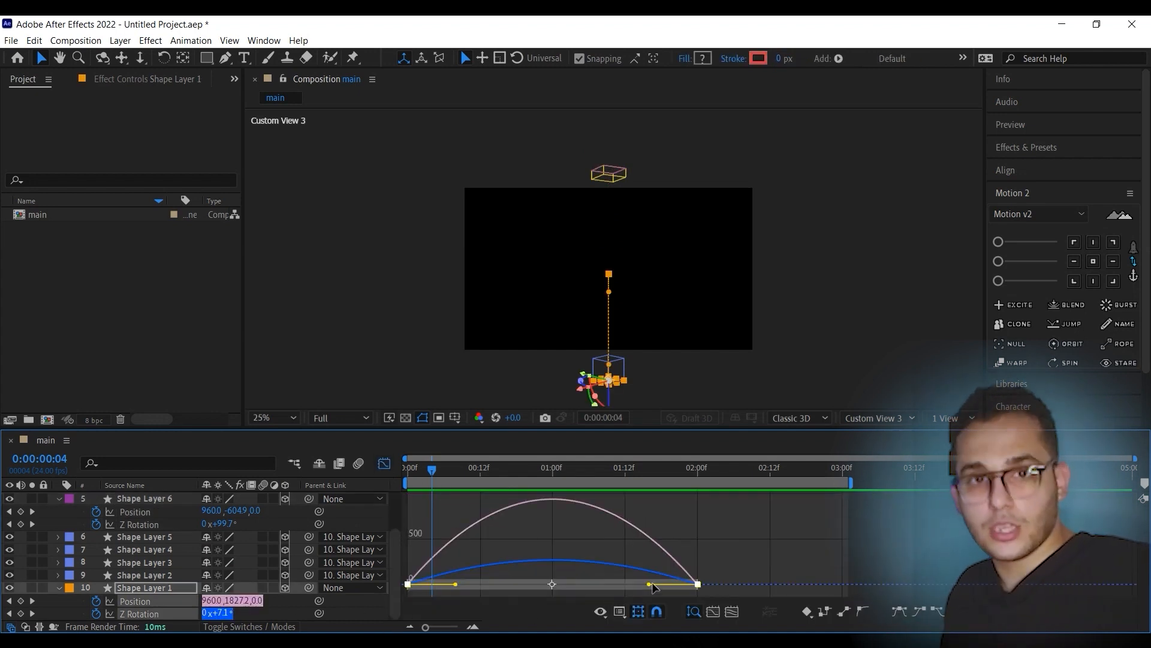
{"action": "left_click_drag", "start_coordinate": [651, 584], "coordinate": [588, 584]}
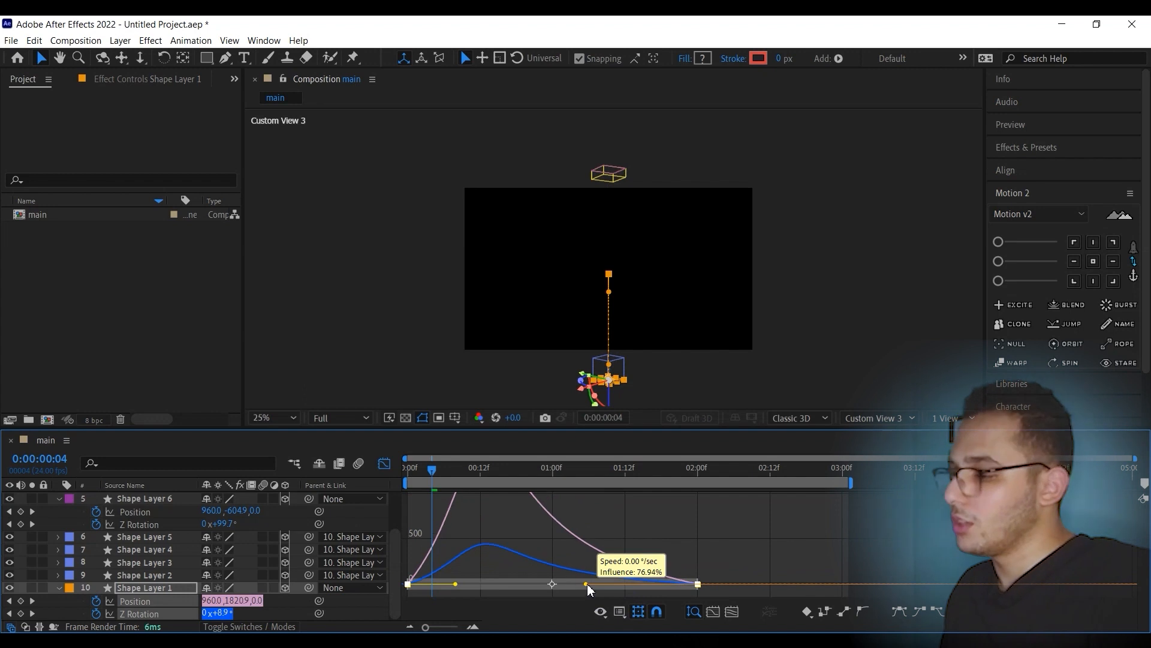
{"action": "left_click", "coordinate": [384, 466]}
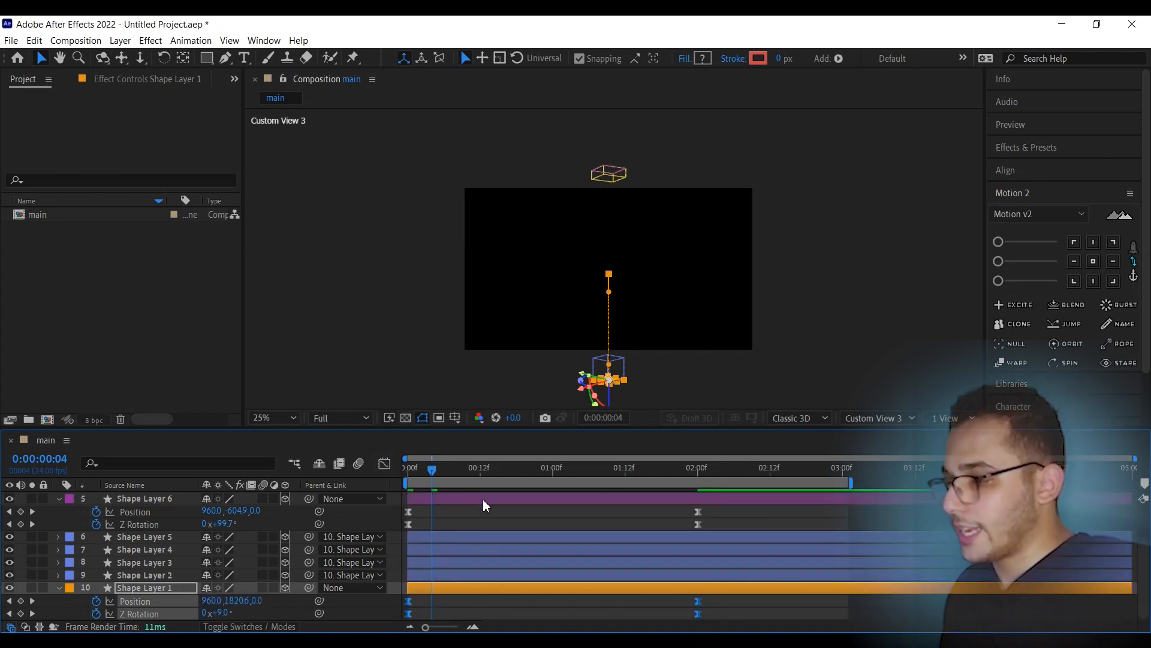
{"action": "key", "text": "Home"}
{"action": "key", "text": "space"}
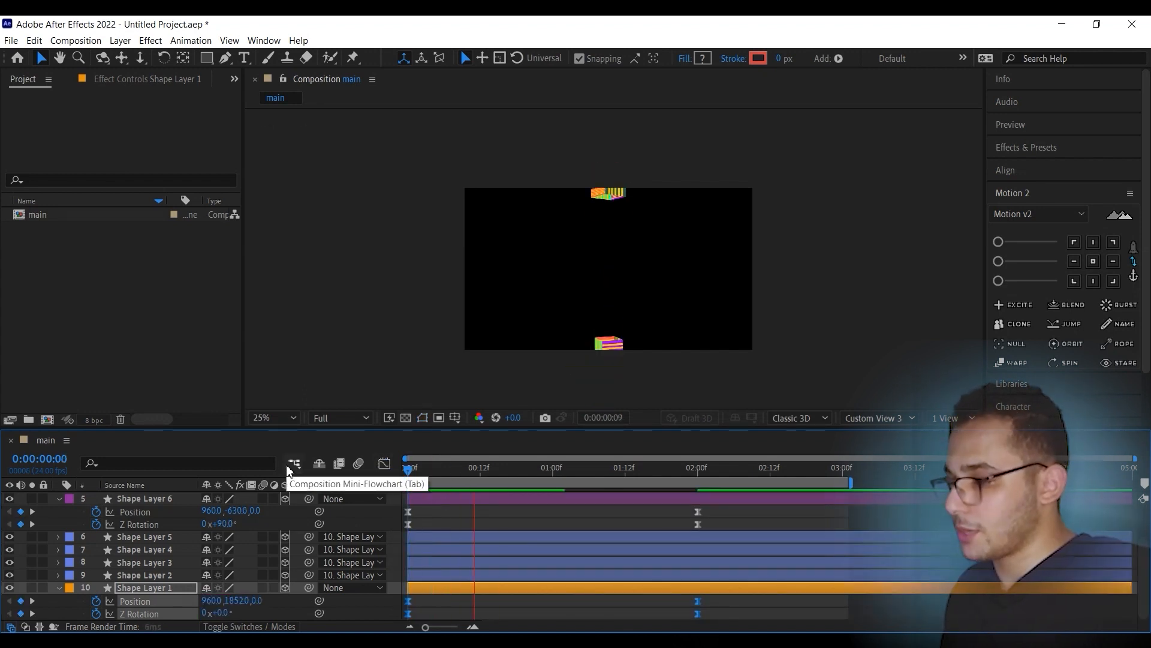